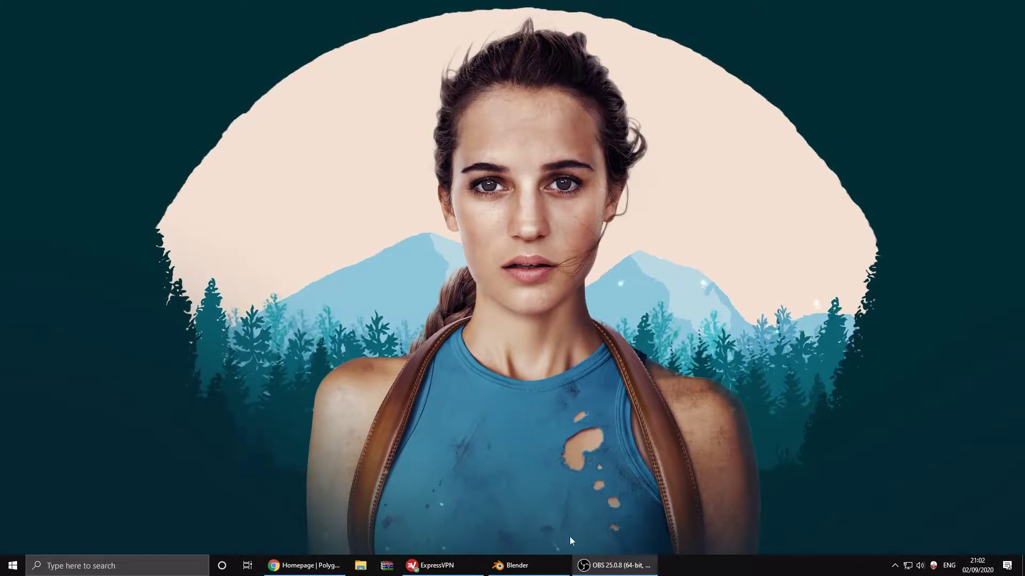
- Bring Chrome forward and browse the Polygon Runway homepage
{"action": "left_click", "coordinate": [310, 567]}
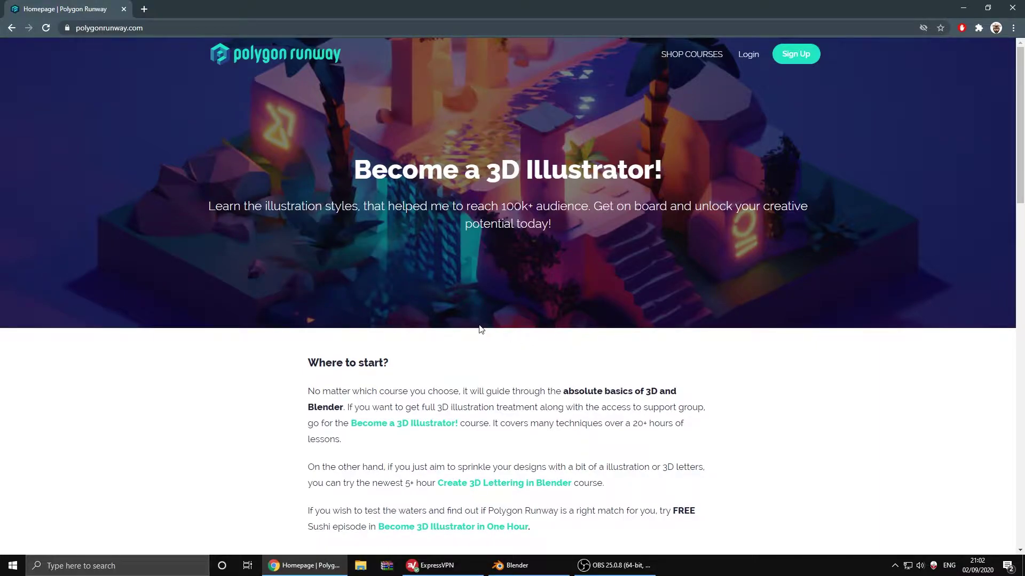
{"action": "scroll", "coordinate": [480, 330], "scroll_direction": "down", "scroll_amount": 6}
{"action": "scroll", "coordinate": [464, 327], "scroll_direction": "down", "scroll_amount": 2}
{"action": "scroll", "coordinate": [667, 312], "scroll_direction": "up", "scroll_amount": 5}
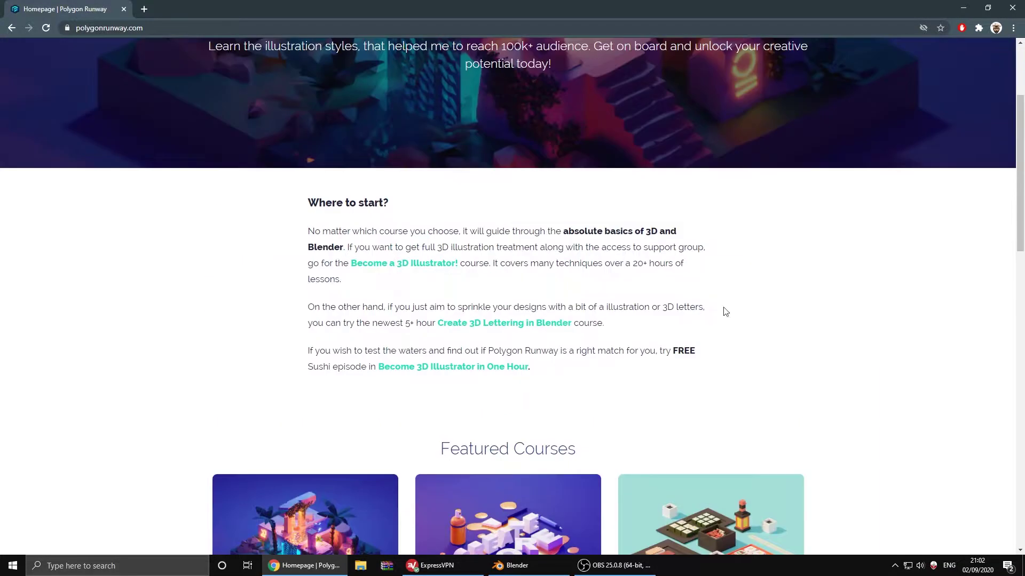
{"action": "scroll", "coordinate": [715, 299], "scroll_direction": "up", "scroll_amount": 3}
{"action": "scroll", "coordinate": [513, 240], "scroll_direction": "down", "scroll_amount": 3}
{"action": "scroll", "coordinate": [587, 243], "scroll_direction": "down", "scroll_amount": 5}
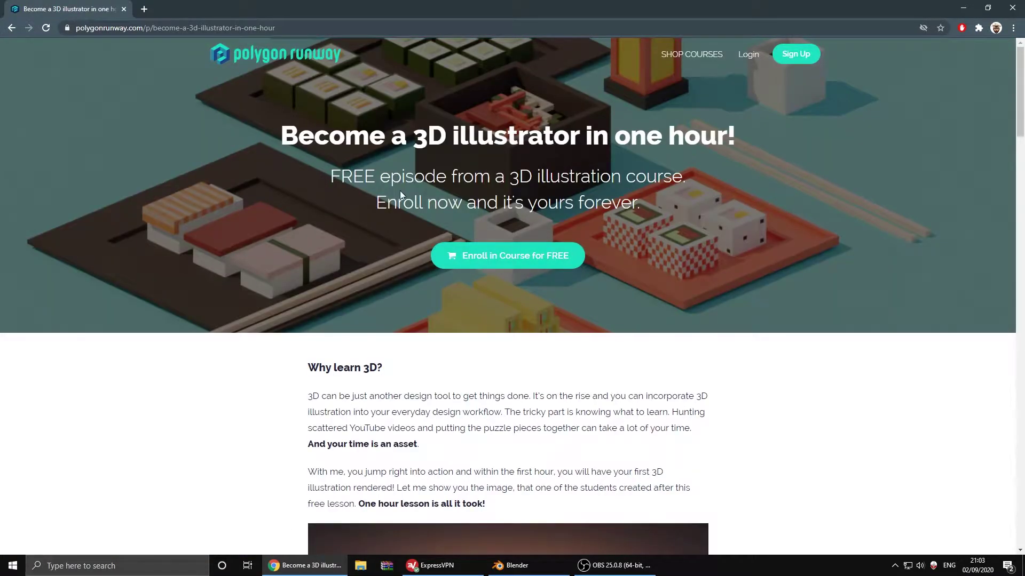
{"action": "scroll", "coordinate": [400, 193], "scroll_direction": "down", "scroll_amount": 7}
{"action": "scroll", "coordinate": [534, 265], "scroll_direction": "down", "scroll_amount": 4}
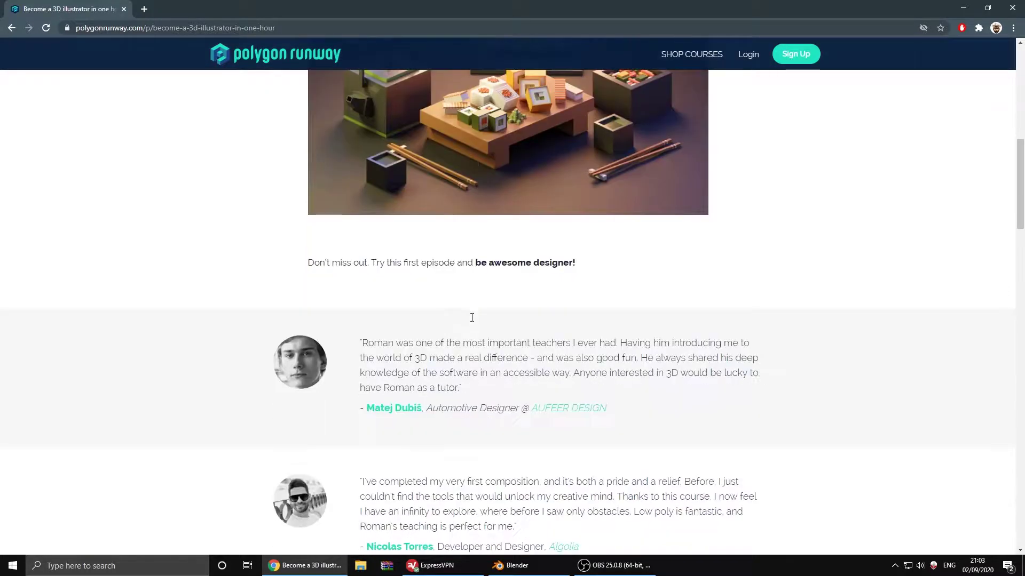
{"action": "scroll", "coordinate": [544, 293], "scroll_direction": "up", "scroll_amount": 2}
{"action": "scroll", "coordinate": [566, 284], "scroll_direction": "up", "scroll_amount": 2}
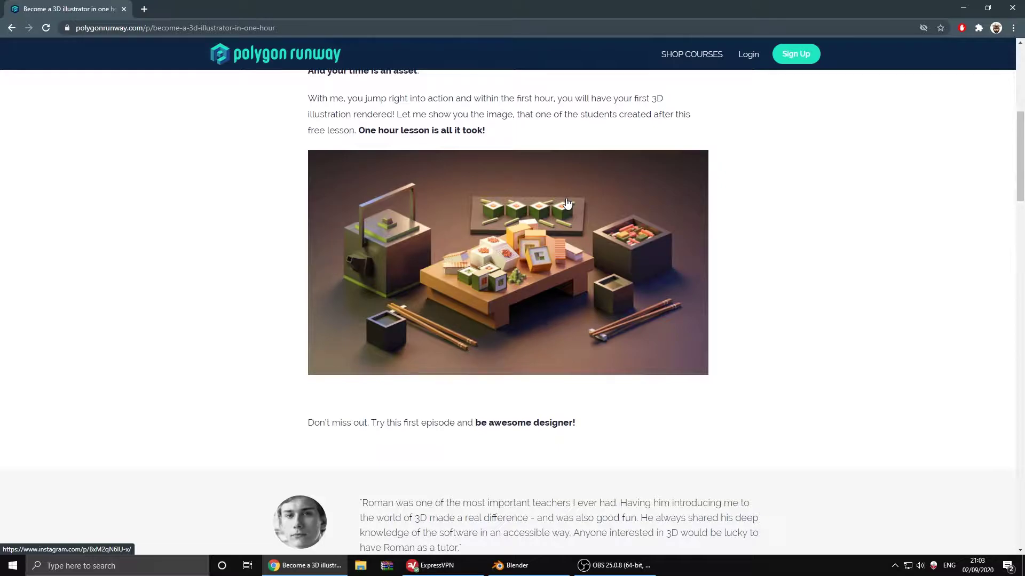
- Scroll the free one-hour sushi course page to the student's sushi render under 'Why learn 3D?'
{"action": "scroll", "coordinate": [520, 246], "scroll_direction": "up", "scroll_amount": 5}
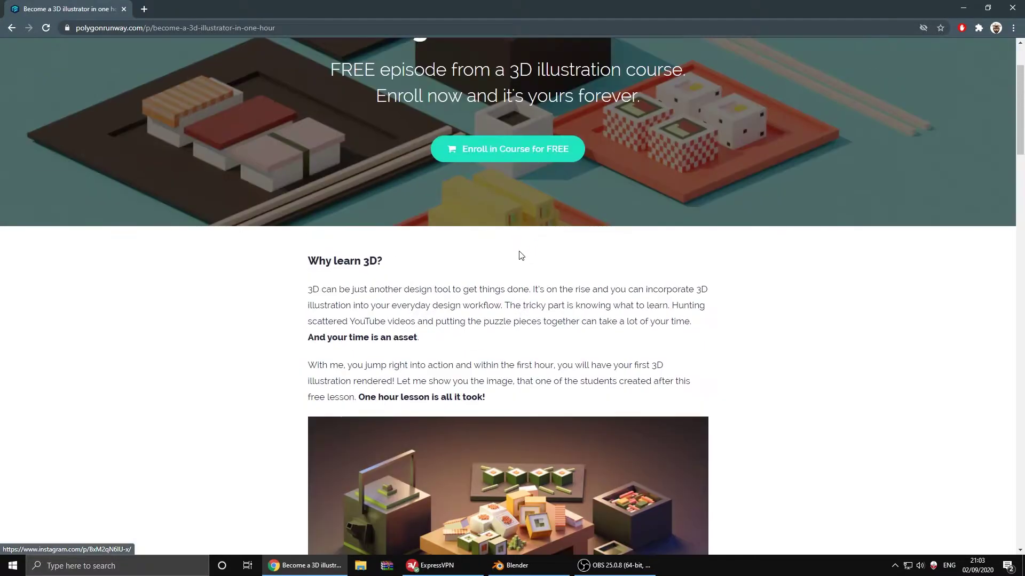
{"action": "scroll", "coordinate": [522, 256], "scroll_direction": "up", "scroll_amount": 3}
{"action": "scroll", "coordinate": [520, 255], "scroll_direction": "down", "scroll_amount": 5}
{"action": "scroll", "coordinate": [516, 252], "scroll_direction": "down", "scroll_amount": 4}
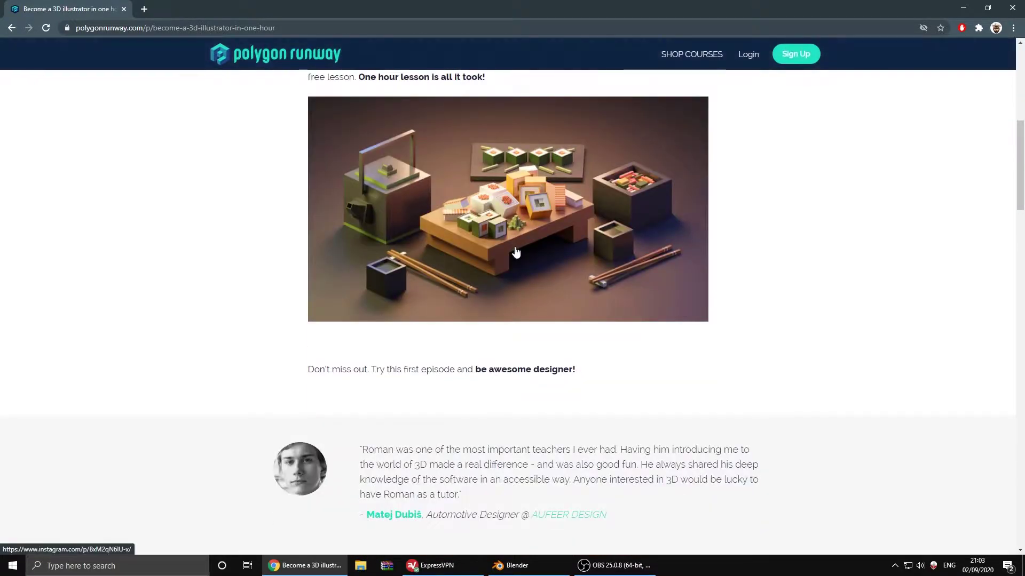
{"action": "scroll", "coordinate": [518, 253], "scroll_direction": "down", "scroll_amount": 1}
{"action": "scroll", "coordinate": [520, 252], "scroll_direction": "down", "scroll_amount": 1}
{"action": "scroll", "coordinate": [545, 243], "scroll_direction": "up", "scroll_amount": 4}
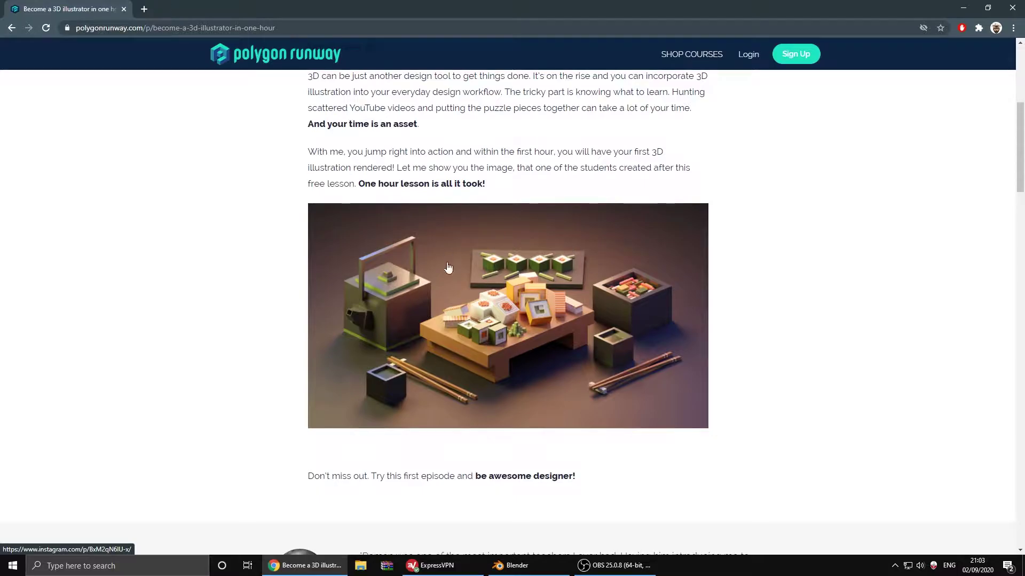
{"action": "scroll", "coordinate": [553, 379], "scroll_direction": "up", "scroll_amount": 3}
{"action": "scroll", "coordinate": [557, 358], "scroll_direction": "down", "scroll_amount": 3}
{"action": "scroll", "coordinate": [561, 342], "scroll_direction": "up", "scroll_amount": 7}
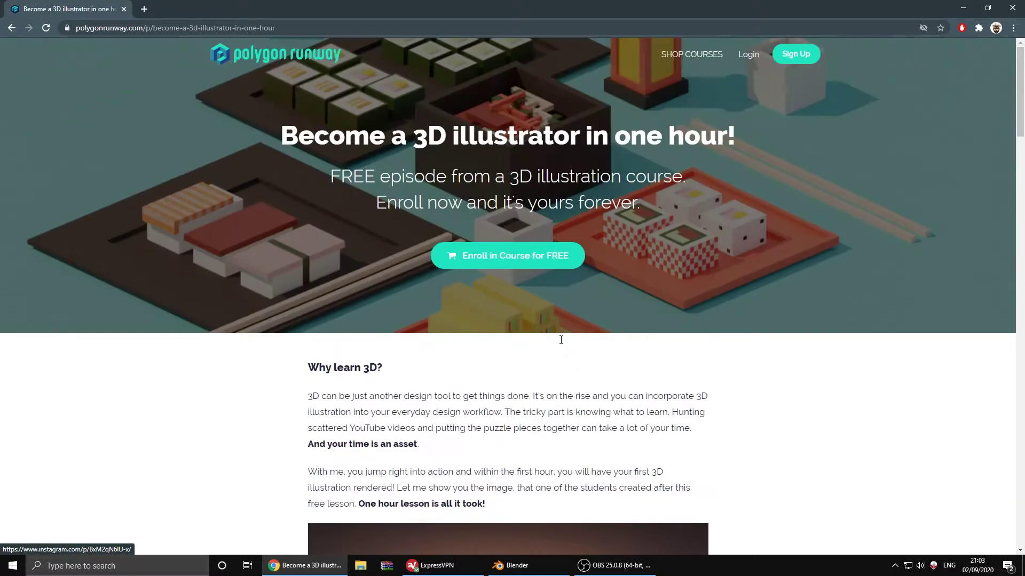
{"action": "scroll", "coordinate": [573, 351], "scroll_direction": "down", "scroll_amount": 2}
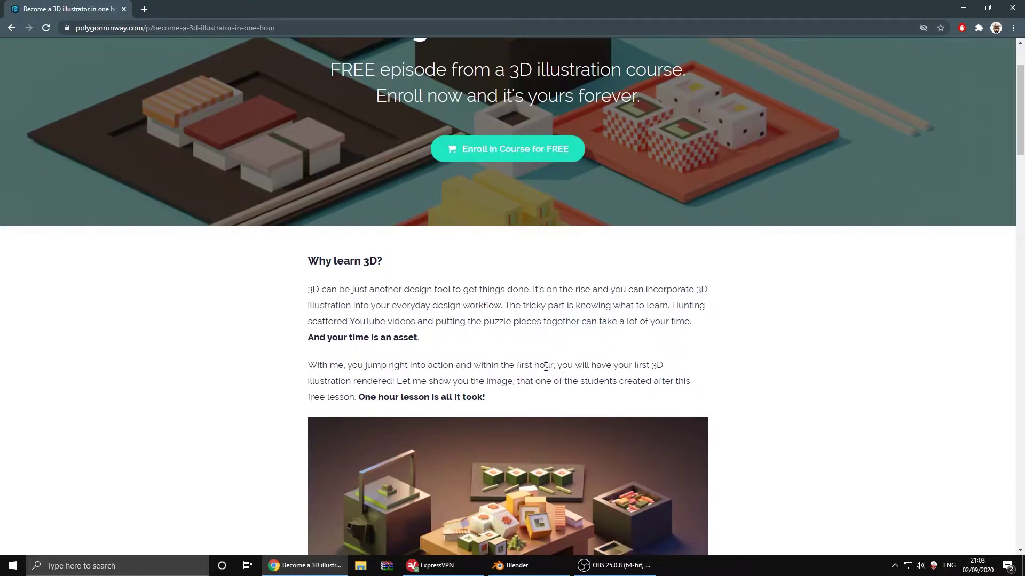
{"action": "scroll", "coordinate": [441, 304], "scroll_direction": "down", "scroll_amount": 4}
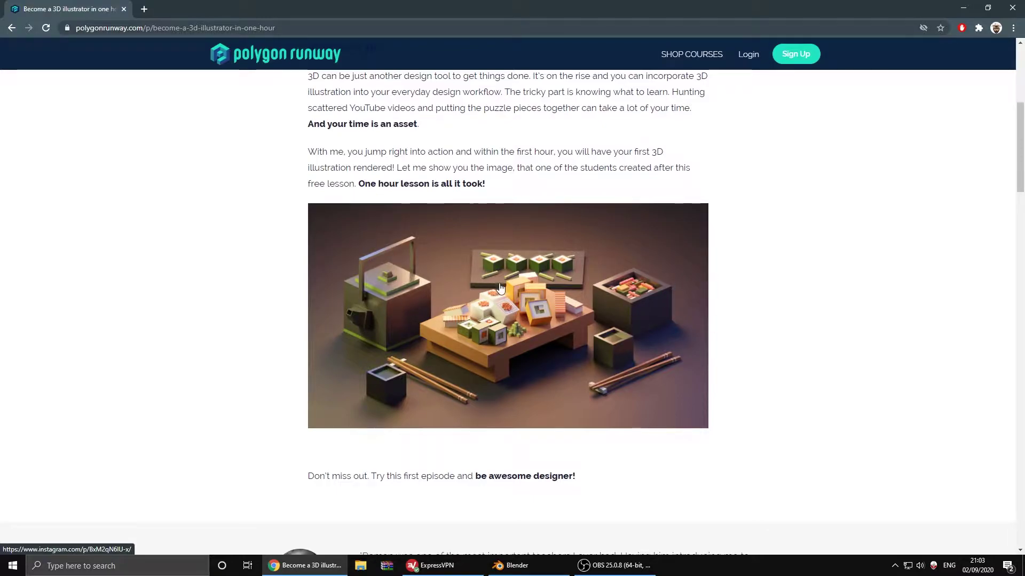
{"action": "scroll", "coordinate": [534, 309], "scroll_direction": "up", "scroll_amount": 4}
{"action": "scroll", "coordinate": [437, 336], "scroll_direction": "down", "scroll_amount": 2}
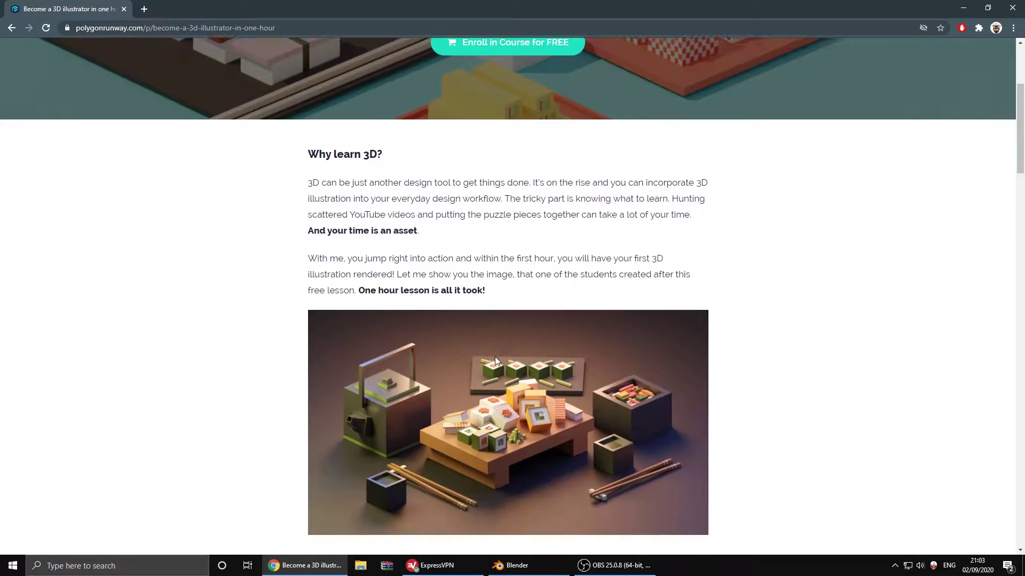
{"action": "scroll", "coordinate": [494, 357], "scroll_direction": "down", "scroll_amount": 5}
{"action": "scroll", "coordinate": [545, 351], "scroll_direction": "up", "scroll_amount": 4}
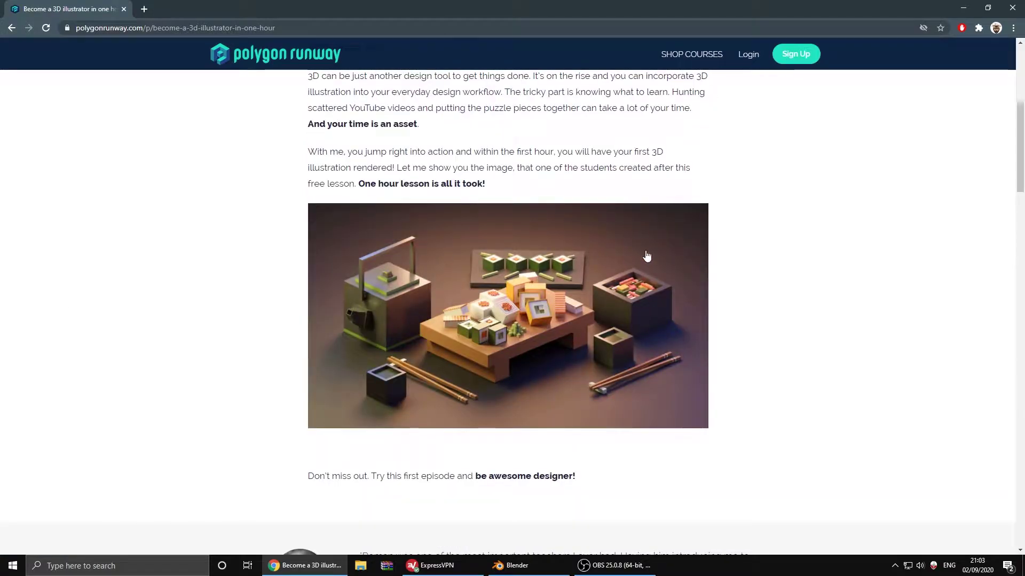
- View the student's sushi post on Instagram, then restore and minimize Chrome to reveal the desktop
{"action": "left_click", "coordinate": [496, 329]}
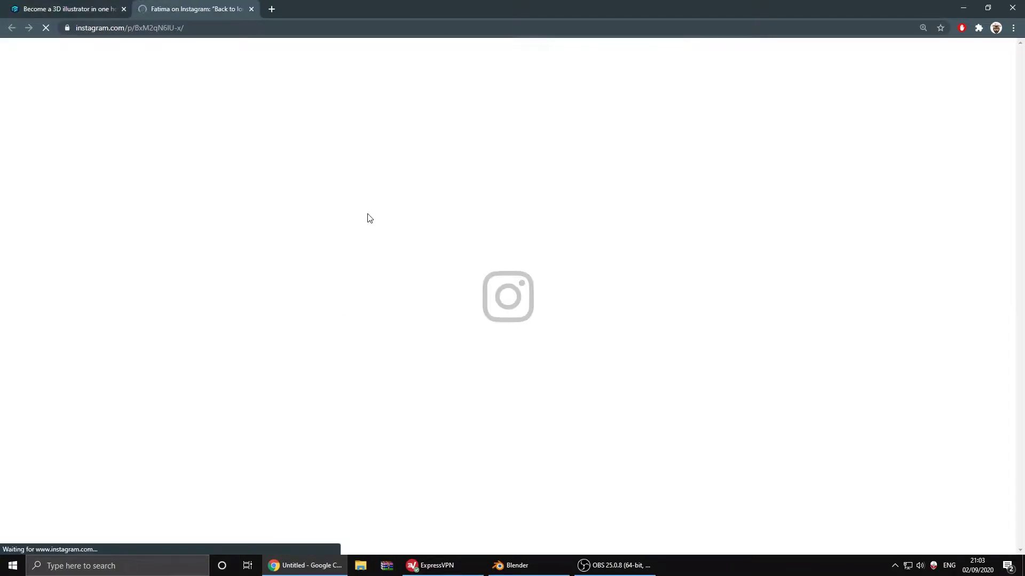
{"action": "scroll", "coordinate": [288, 232], "scroll_direction": "down", "scroll_amount": 2}
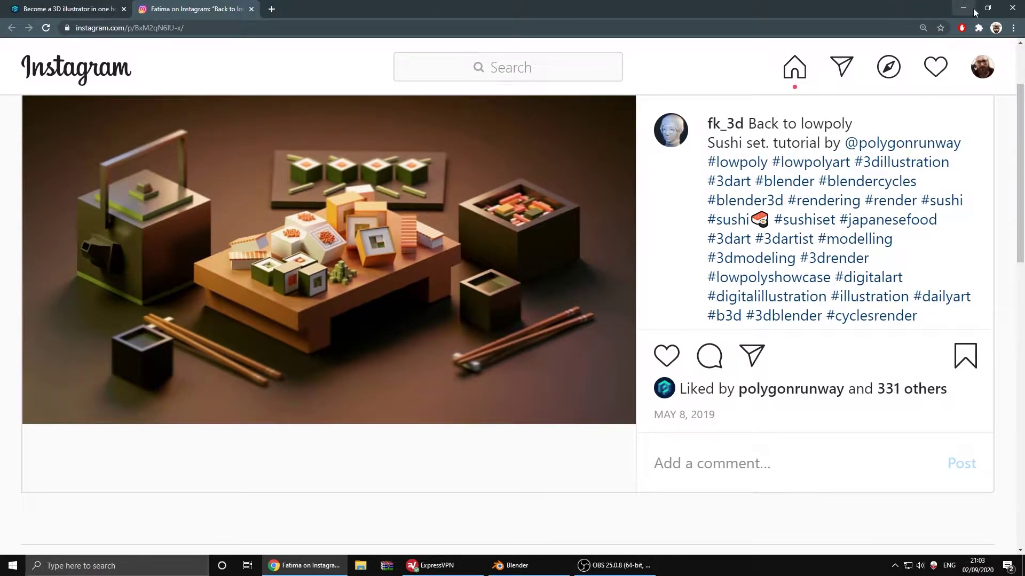
{"action": "double_click", "coordinate": [401, 8]}
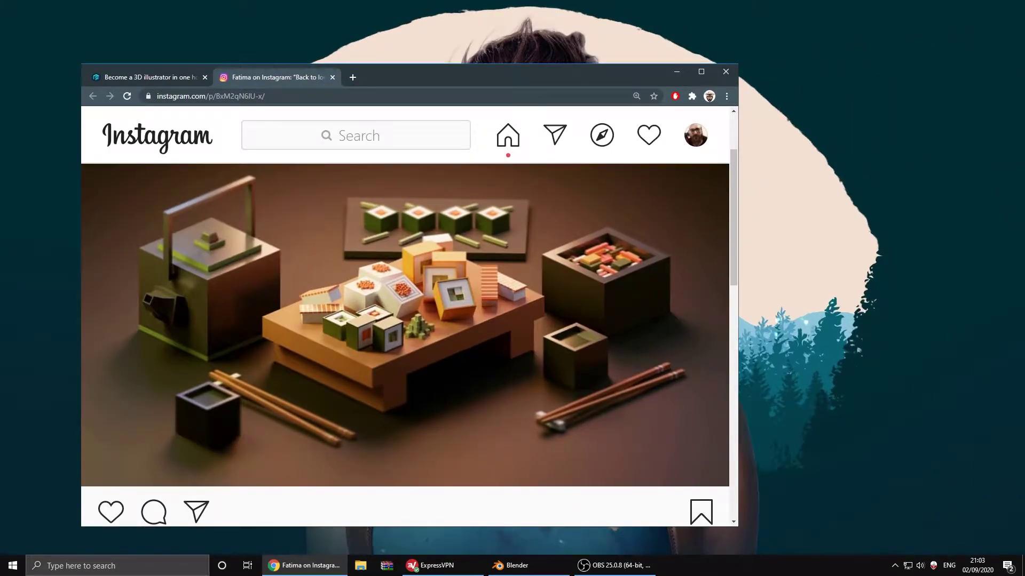
{"action": "key", "text": "super+d"}
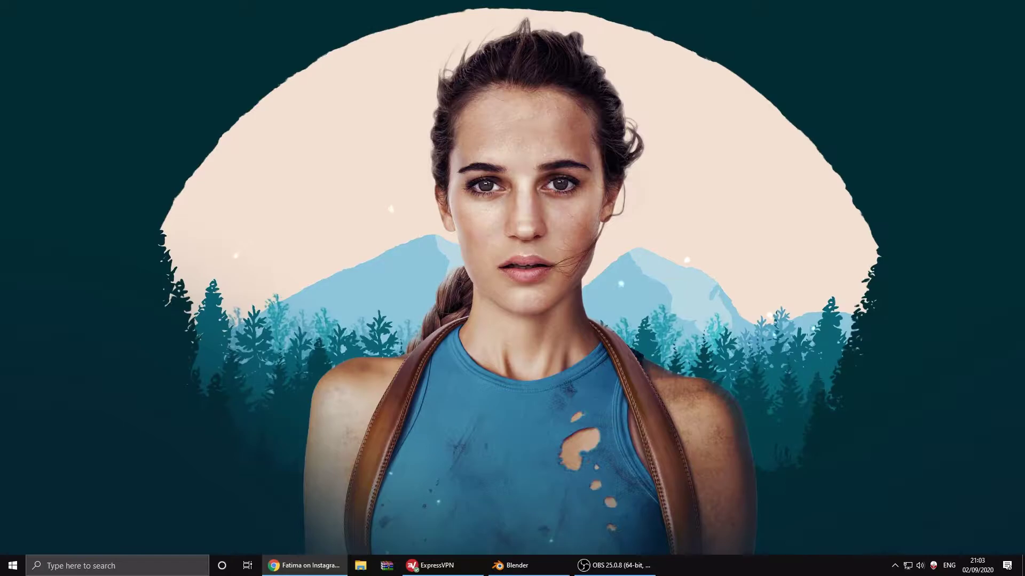
- Bring Blender back and subdivide the default cube in Edit Mode face select
{"action": "left_click", "coordinate": [512, 565]}
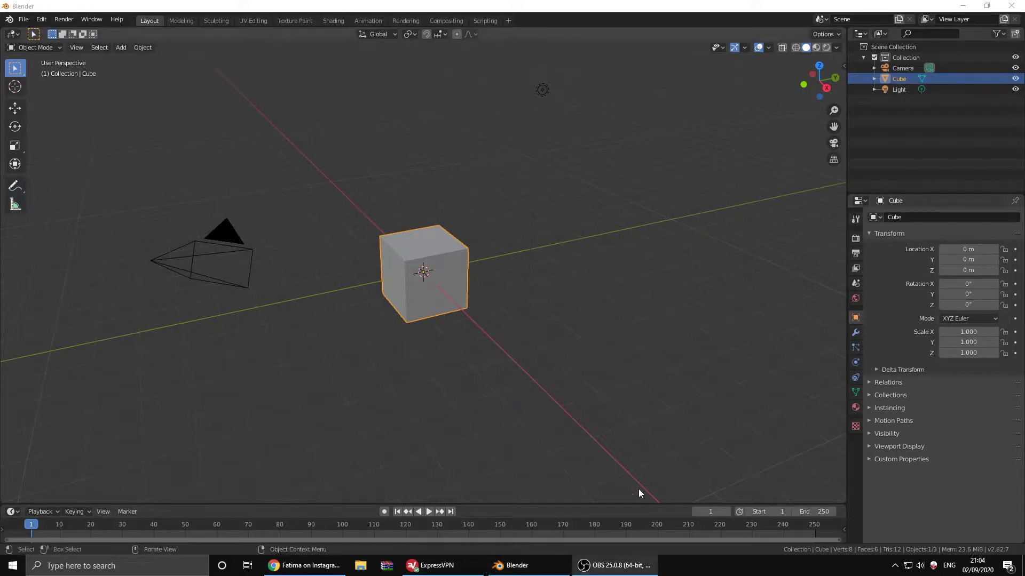
{"action": "scroll", "coordinate": [450, 363], "scroll_direction": "up", "scroll_amount": 2}
{"action": "mouse_move", "coordinate": [451, 362]}
{"action": "middle_mouse_down"}
{"action": "mouse_move", "coordinate": [513, 353]}
{"action": "mouse_move", "coordinate": [342, 193]}
{"action": "middle_mouse_up"}
{"action": "scroll", "coordinate": [365, 209], "scroll_direction": "up", "scroll_amount": 3}
{"action": "key", "text": "Tab"}
{"action": "left_click", "coordinate": [14, 107]}
{"action": "left_click", "coordinate": [421, 229]}
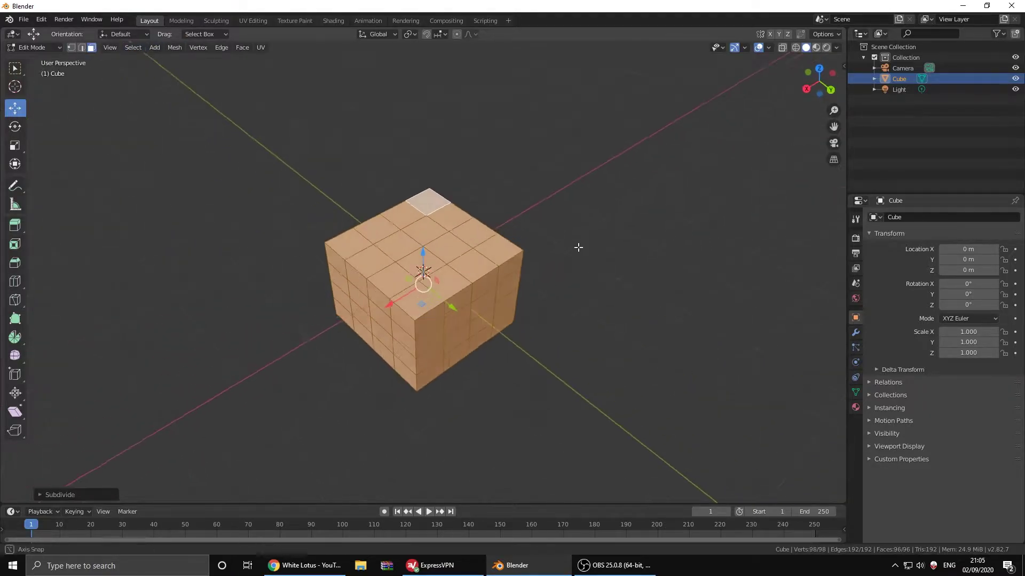
{"action": "left_click", "coordinate": [14, 225]}
- Extrude the four centre top faces inward and the side faces outward into a rim
{"action": "left_click_drag", "start_coordinate": [420, 209], "coordinate": [418, 234]}
{"action": "key", "text": "alt+a"}
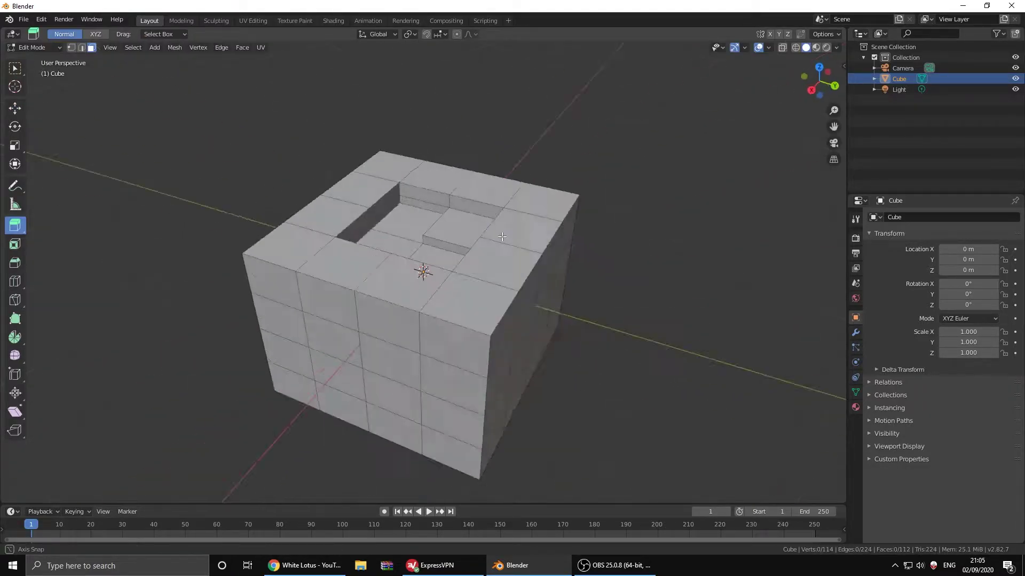
{"action": "middle_click_drag", "start_coordinate": [418, 234], "coordinate": [384, 310]}
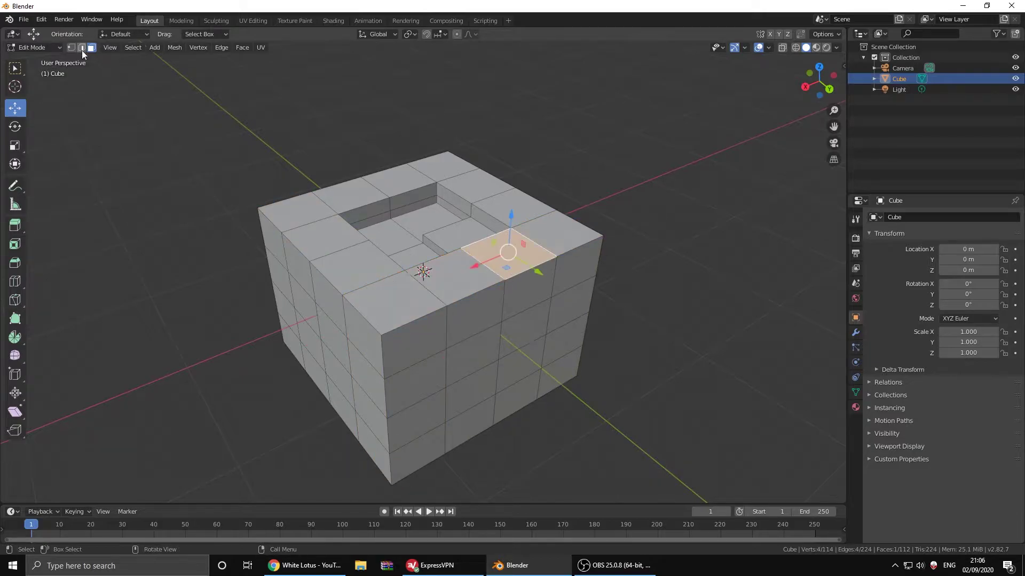
{"action": "left_click", "coordinate": [291, 286], "text": "alt"}
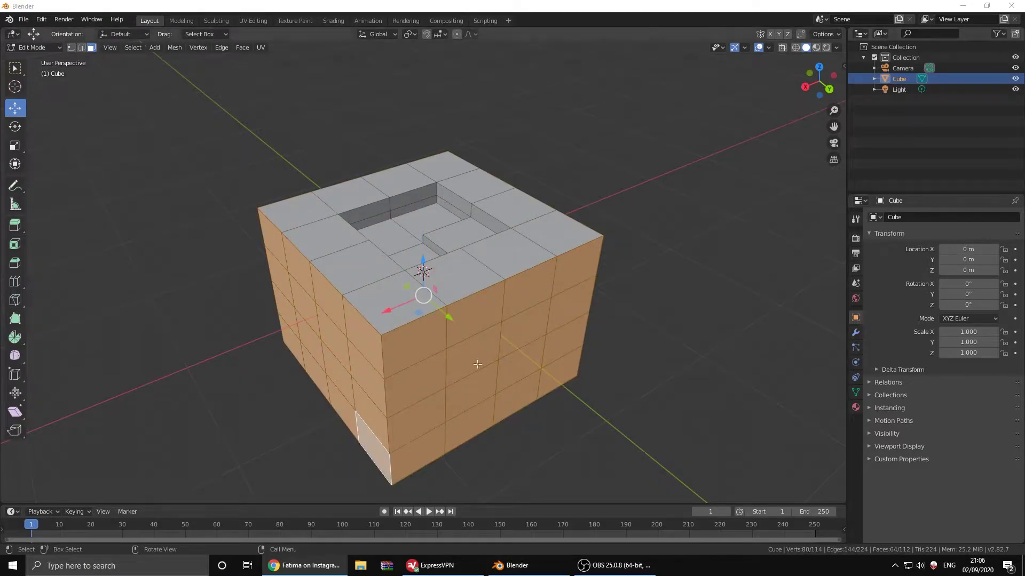
{"action": "middle_click_drag", "start_coordinate": [291, 287], "coordinate": [427, 257]}
{"action": "mouse_move", "coordinate": [14, 225]}
{"action": "left_mouse_down"}
{"action": "mouse_move", "coordinate": [69, 251]}
{"action": "mouse_move", "coordinate": [69, 269]}
{"action": "left_mouse_up"}
{"action": "left_click_drag", "start_coordinate": [422, 246], "coordinate": [422, 234]}
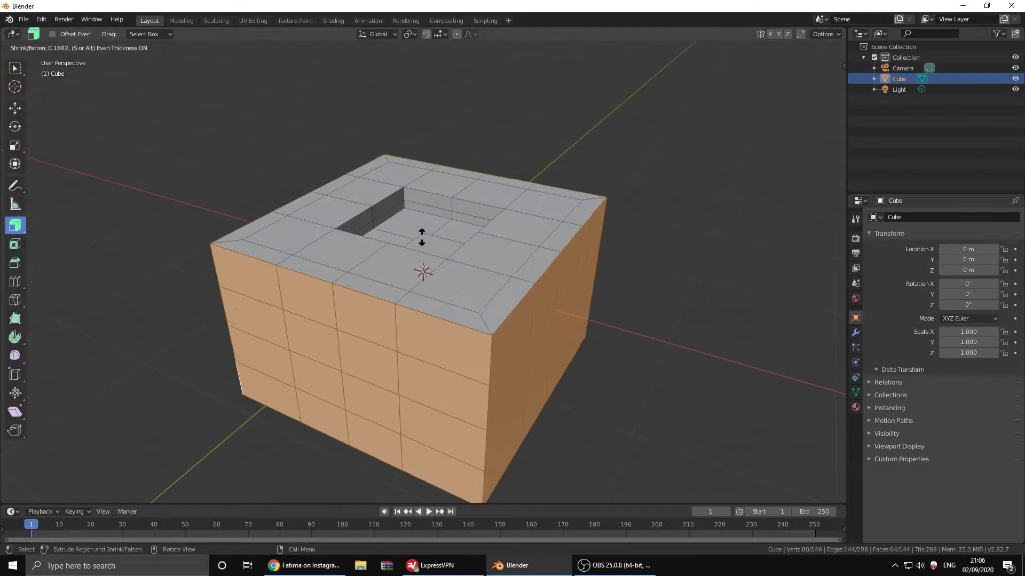
{"action": "key", "text": "alt+a"}
{"action": "scroll", "coordinate": [248, 231], "scroll_direction": "down", "scroll_amount": 5}
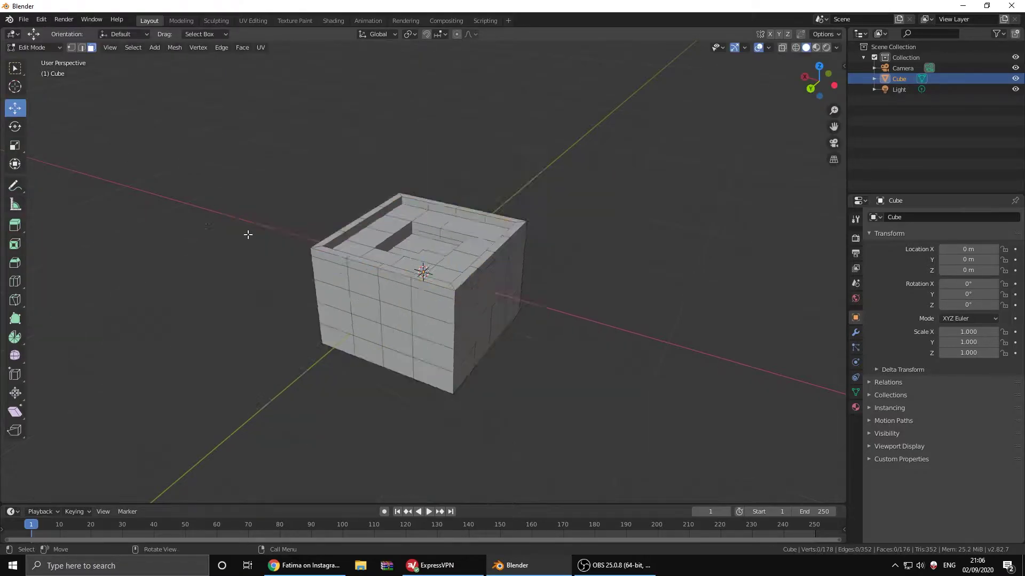
{"action": "middle_click_drag", "start_coordinate": [247, 231], "coordinate": [233, 207]}
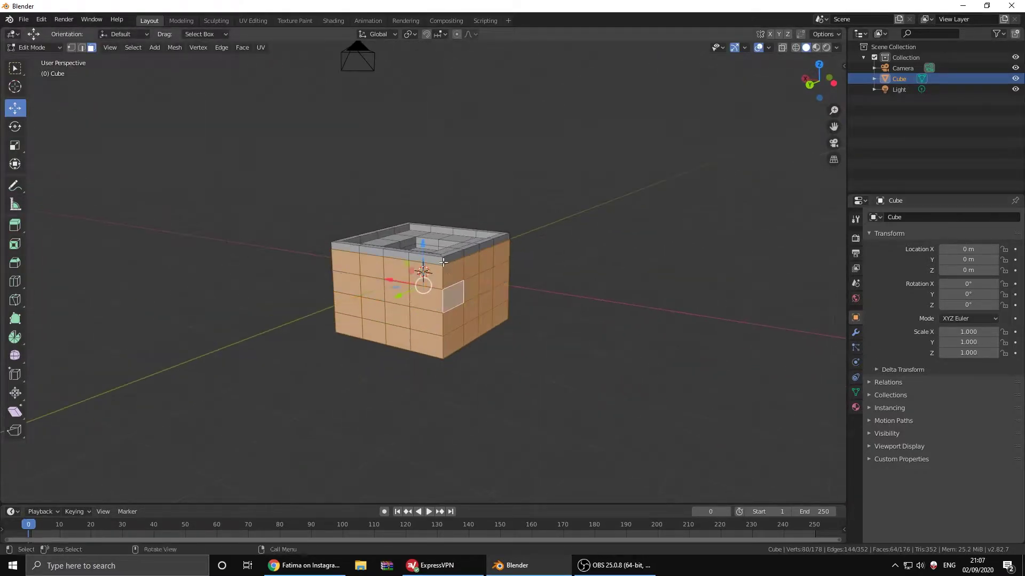
- Add a dark green material to the box and show material colours in the viewport
{"action": "left_click", "coordinate": [1016, 218]}
{"action": "left_click", "coordinate": [944, 285]}
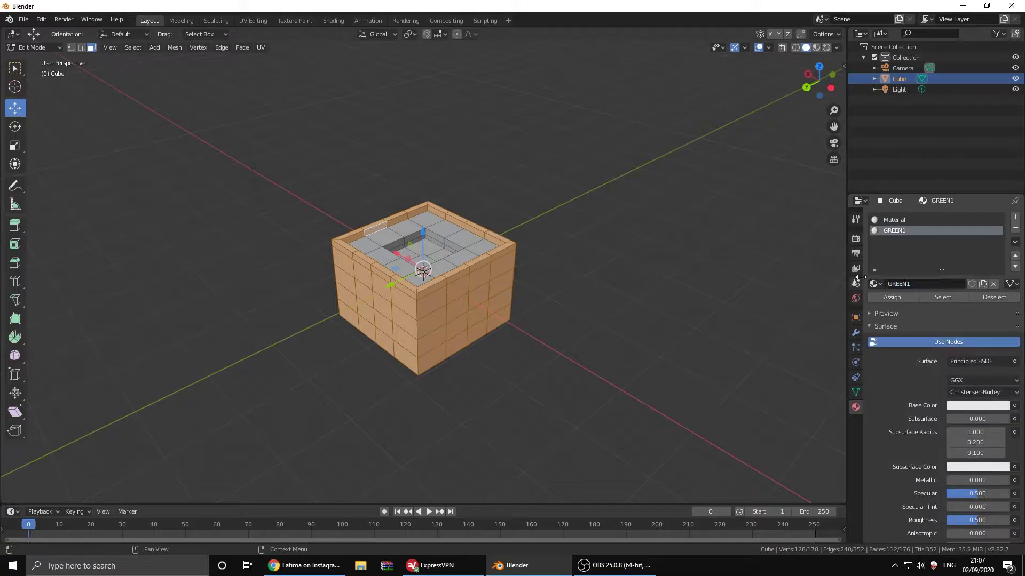
{"action": "left_click", "coordinate": [977, 405]}
{"action": "left_click", "coordinate": [937, 291]}
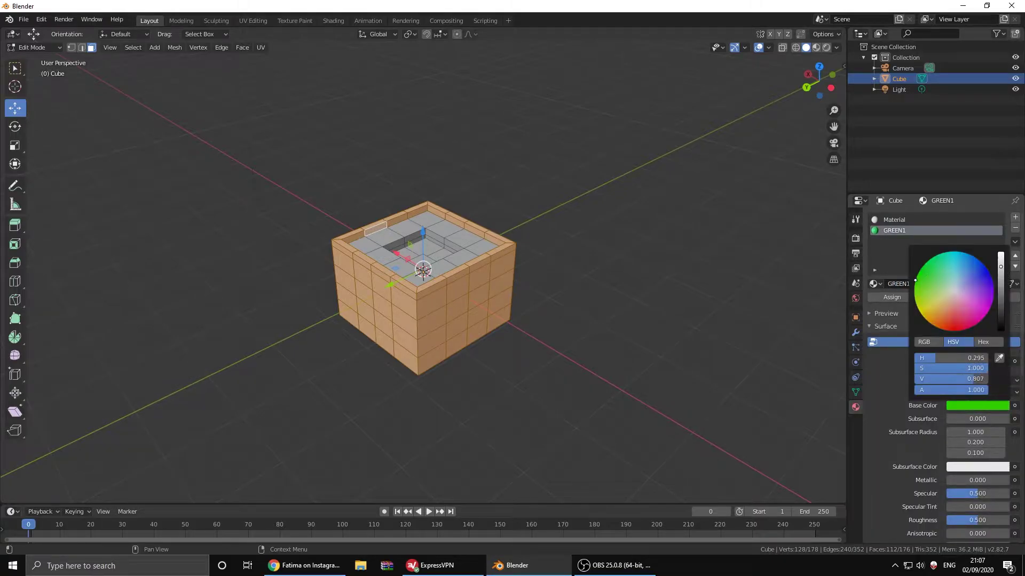
{"action": "scroll", "coordinate": [937, 291], "scroll_direction": "down", "scroll_amount": 12}
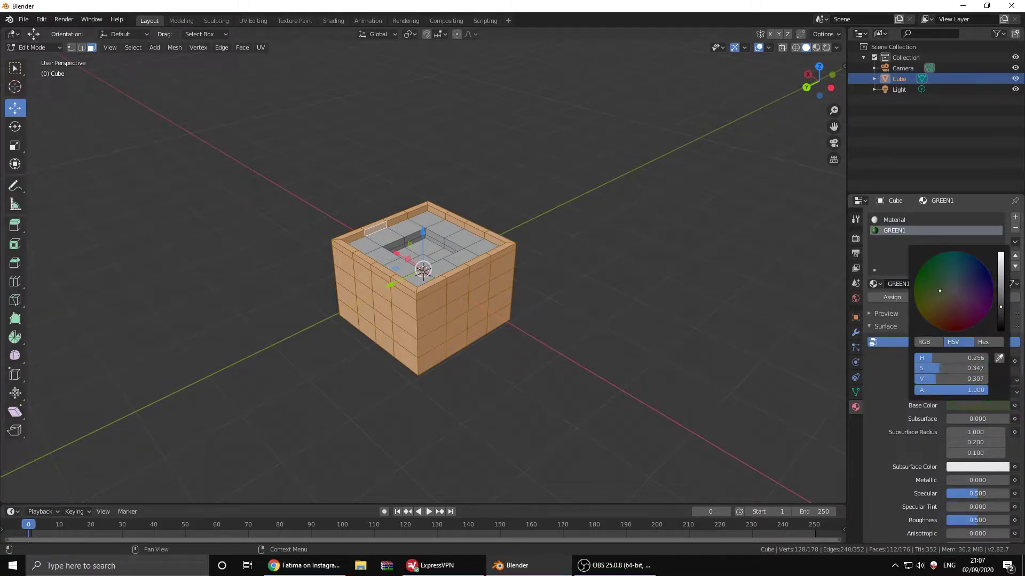
{"action": "left_click", "coordinate": [816, 47]}
{"action": "scroll", "coordinate": [328, 223], "scroll_direction": "up", "scroll_amount": 3}
- Select the four inner faces of the recess
{"action": "left_click", "coordinate": [328, 223]}
{"action": "middle_click_drag", "start_coordinate": [328, 223], "coordinate": [389, 266]}
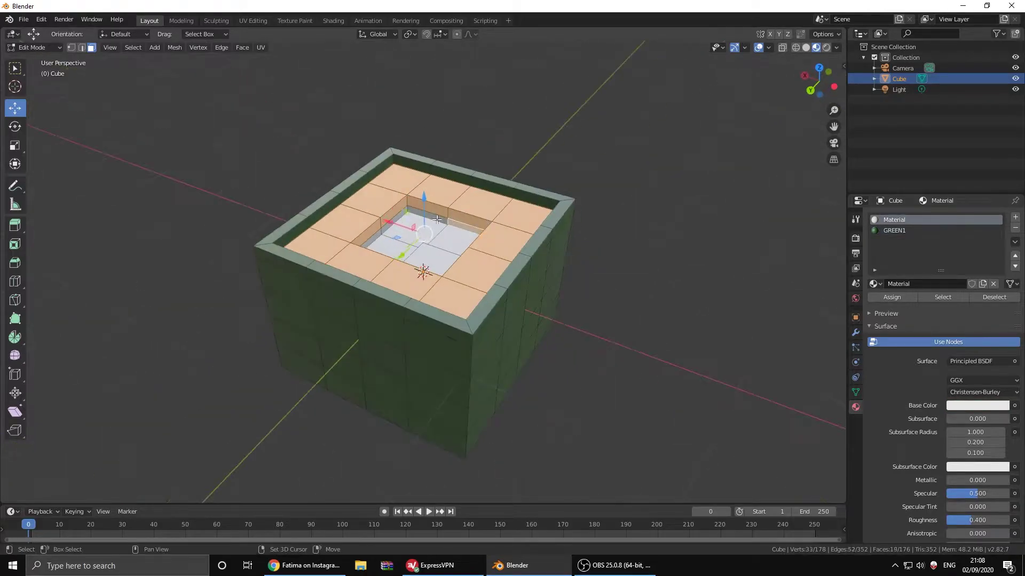
{"action": "scroll", "coordinate": [389, 267], "scroll_direction": "up", "scroll_amount": 4}
{"action": "left_click", "coordinate": [406, 250]}
{"action": "scroll", "coordinate": [400, 278], "scroll_direction": "down", "scroll_amount": 3}
{"action": "key", "text": "shift+space"}
{"action": "key", "text": "e"}
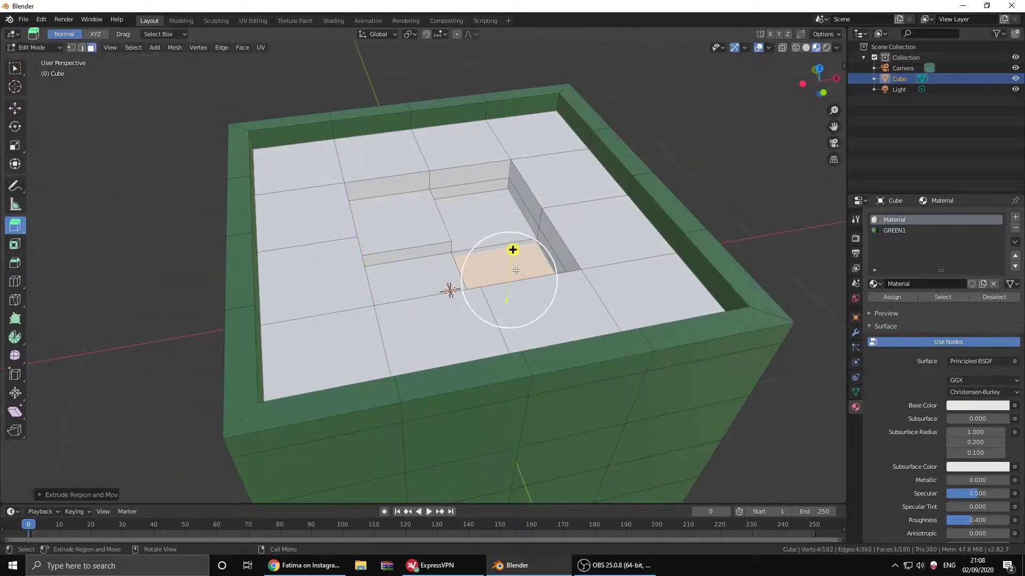
{"action": "scroll", "coordinate": [443, 259], "scroll_direction": "up", "scroll_amount": 4}
{"action": "left_click", "coordinate": [368, 320], "text": "shift"}
- Create a PINK_FISH material and assign it to the inner faces
{"action": "left_click", "coordinate": [1015, 218]}
{"action": "left_click", "coordinate": [917, 283]}
{"action": "type", "text": "PINK H"}
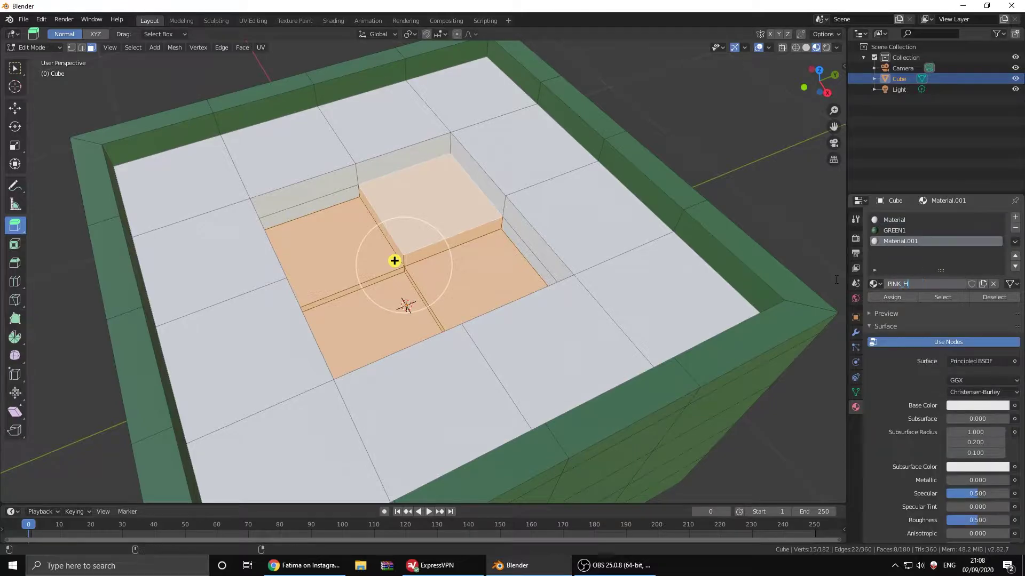
{"action": "type", "text": "ISH"}
{"action": "key", "text": "Return"}
{"action": "left_click", "coordinate": [978, 406]}
{"action": "left_click", "coordinate": [893, 219]}
- Select the outer top faces surrounding the fish
{"action": "left_click", "coordinate": [423, 178]}
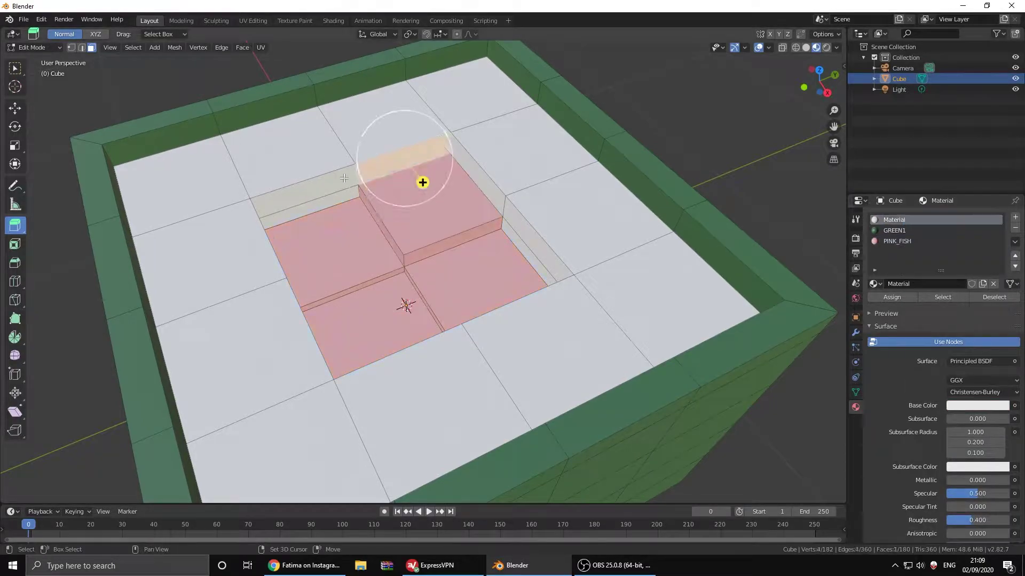
{"action": "left_click", "coordinate": [393, 145], "text": "shift"}
{"action": "left_click", "coordinate": [614, 266], "text": "shift"}
{"action": "middle_click_drag", "start_coordinate": [510, 350], "coordinate": [480, 331]}
{"action": "left_click", "coordinate": [343, 389], "text": "shift"}
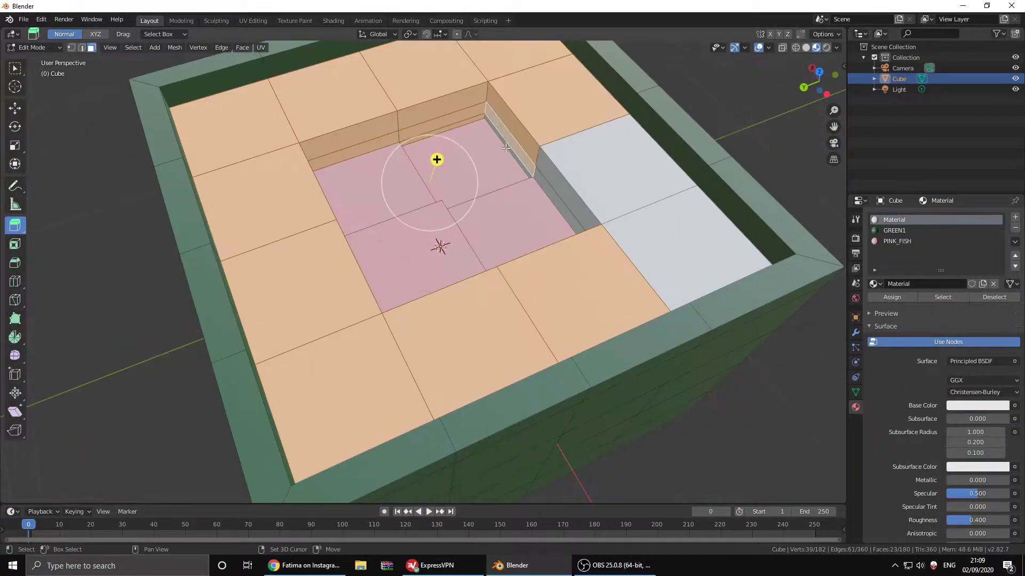
{"action": "left_click", "coordinate": [651, 241], "text": "shift"}
{"action": "middle_click_drag", "start_coordinate": [651, 240], "coordinate": [614, 213]}
- Add a RICE material for the top faces and return to Object Mode
{"action": "left_click", "coordinate": [1015, 217]}
{"action": "left_click", "coordinate": [922, 284]}
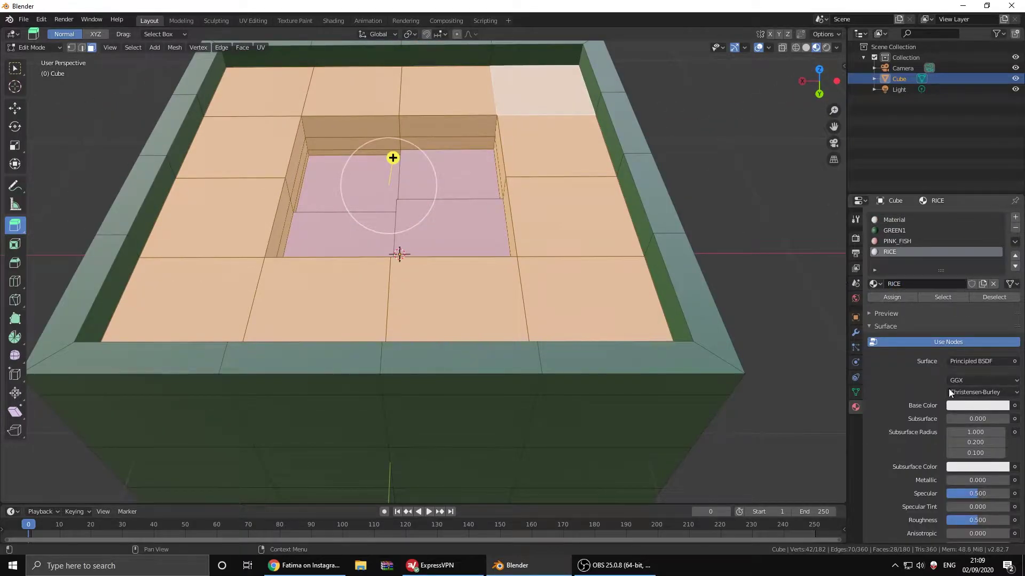
{"action": "scroll", "coordinate": [421, 251], "scroll_direction": "down", "scroll_amount": 5}
{"action": "key", "text": "Tab"}
{"action": "middle_click_drag", "start_coordinate": [422, 251], "coordinate": [192, 245]}
- Rename the block SUSHI_CUBE1 and add an Array modifier
{"action": "scroll", "coordinate": [422, 251], "scroll_direction": "down", "scroll_amount": 5}
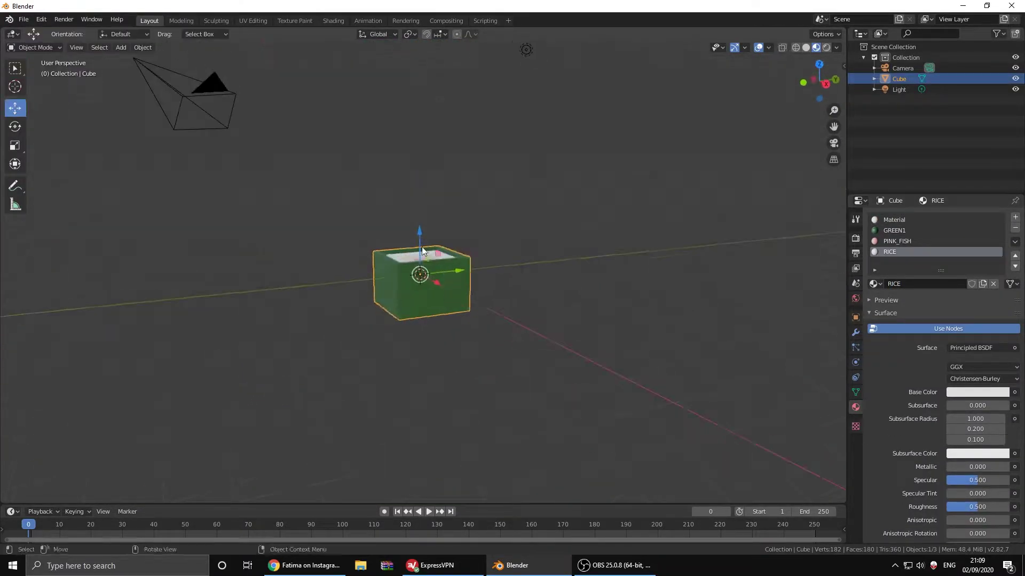
{"action": "left_click", "coordinate": [422, 251]}
{"action": "middle_click_drag", "start_coordinate": [422, 251], "coordinate": [898, 85]}
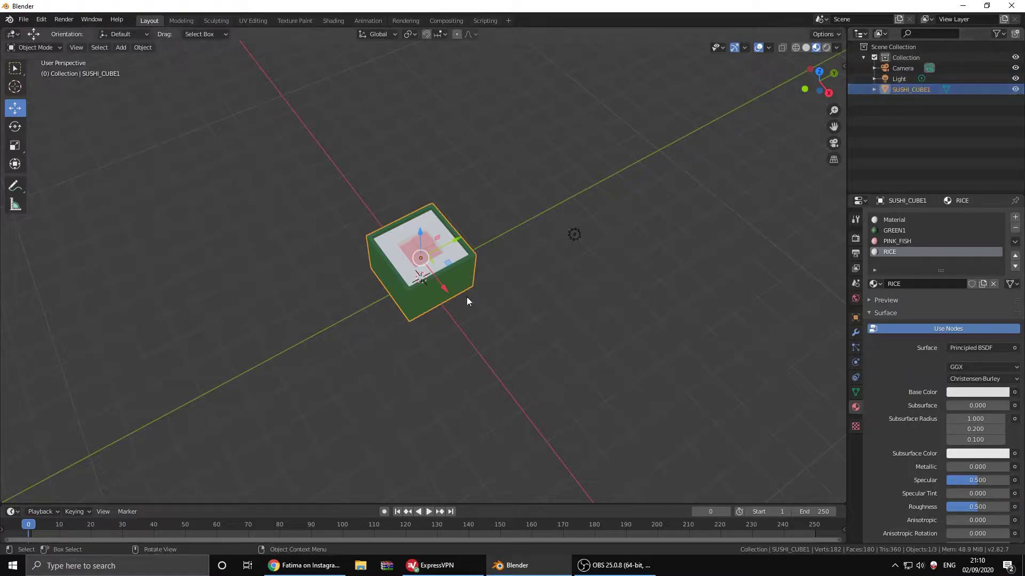
{"action": "left_click", "coordinate": [855, 333]}
{"action": "left_click", "coordinate": [908, 217]}
{"action": "left_click", "coordinate": [803, 241]}
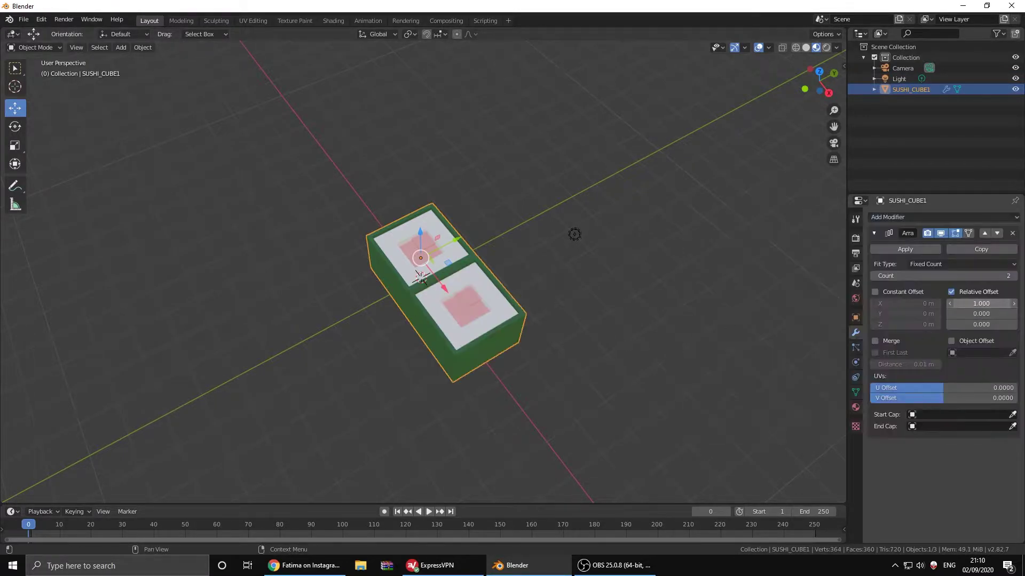
- Rotate the block 45° around Z and view it from the top
{"action": "left_click", "coordinate": [15, 127]}
{"action": "key", "text": "ctrl+z"}
{"action": "mouse_move", "coordinate": [453, 267]}
{"action": "left_mouse_down"}
{"action": "mouse_move", "coordinate": [447, 280]}
{"action": "mouse_move", "coordinate": [473, 254]}
{"action": "left_mouse_up"}
{"action": "key", "text": "KP_7"}
- Space the array copies 1.5 apart in X and Y, Count 4, and add a plate cube
{"action": "left_click", "coordinate": [907, 217]}
{"action": "left_click", "coordinate": [804, 241]}
{"action": "mouse_move", "coordinate": [980, 303]}
{"action": "left_mouse_down"}
{"action": "mouse_move", "coordinate": [993, 314]}
{"action": "mouse_move", "coordinate": [981, 303]}
{"action": "left_mouse_up"}
{"action": "left_click", "coordinate": [1012, 276]}
{"action": "middle_click_drag", "start_coordinate": [641, 106], "coordinate": [503, 315]}
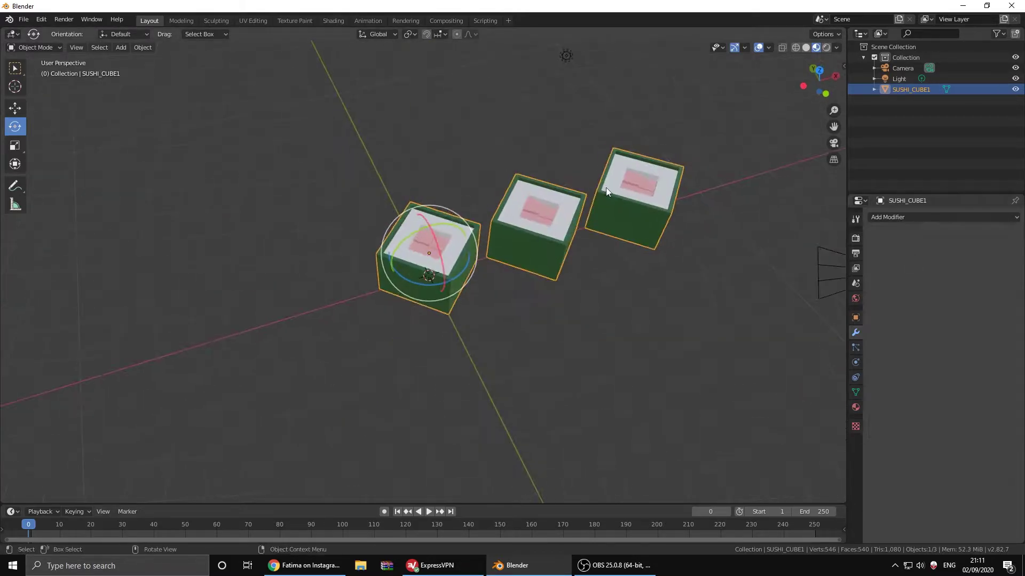
{"action": "middle_click_drag", "start_coordinate": [606, 187], "coordinate": [519, 283]}
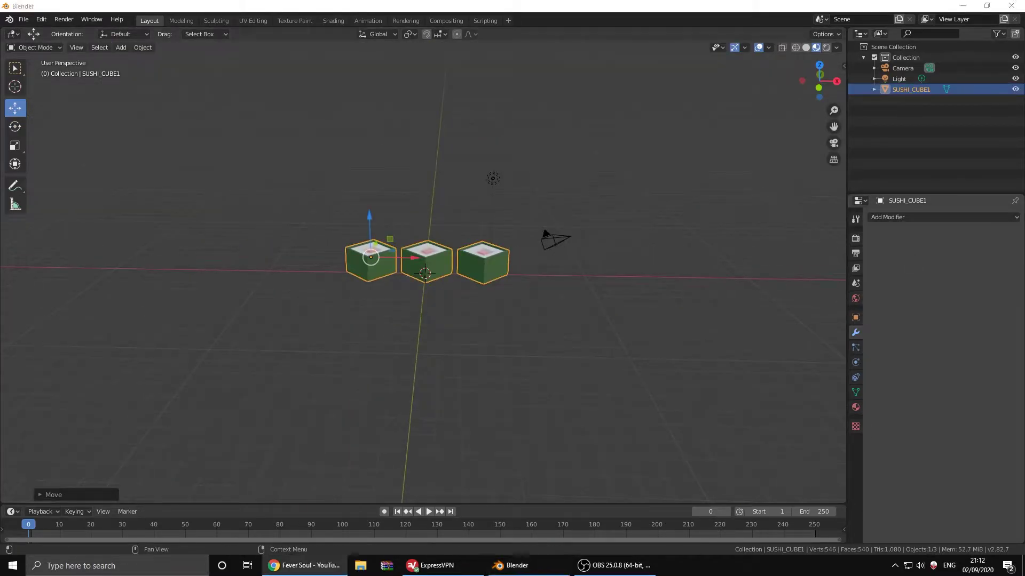
{"action": "middle_click_drag", "start_coordinate": [427, 267], "coordinate": [459, 235]}
{"action": "scroll", "coordinate": [432, 272], "scroll_direction": "up", "scroll_amount": 4}
{"action": "scroll", "coordinate": [432, 299], "scroll_direction": "down", "scroll_amount": 4}
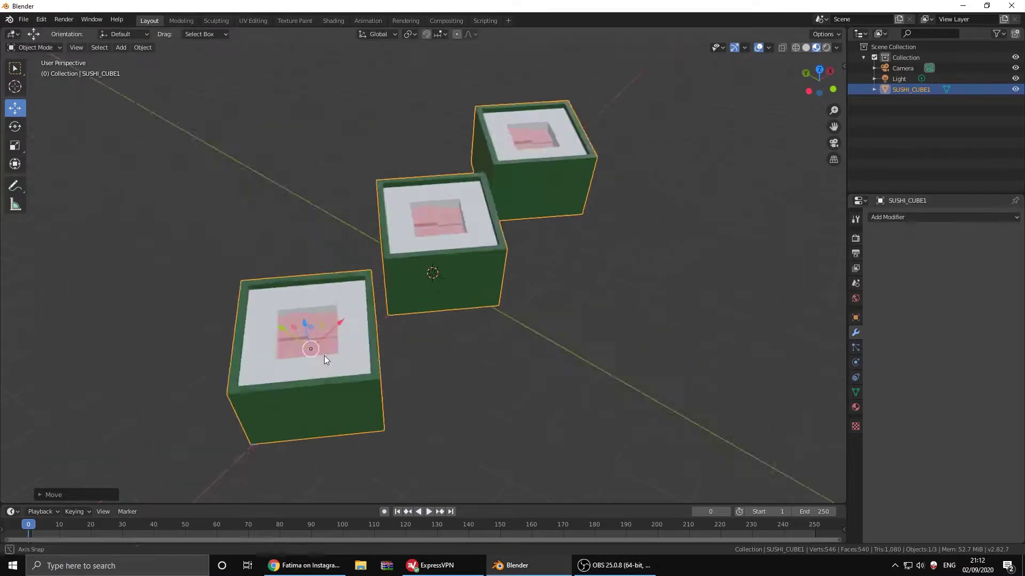
{"action": "middle_click_drag", "start_coordinate": [327, 355], "coordinate": [489, 329]}
{"action": "middle_click_drag", "start_coordinate": [587, 250], "coordinate": [437, 345]}
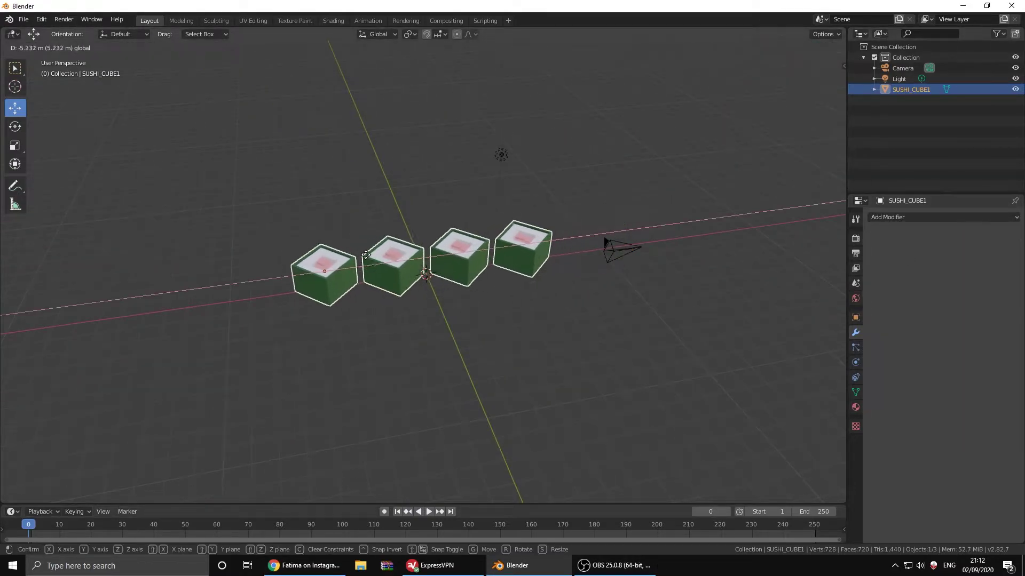
{"action": "key", "text": "shift+a"}
{"action": "left_click", "coordinate": [437, 344]}
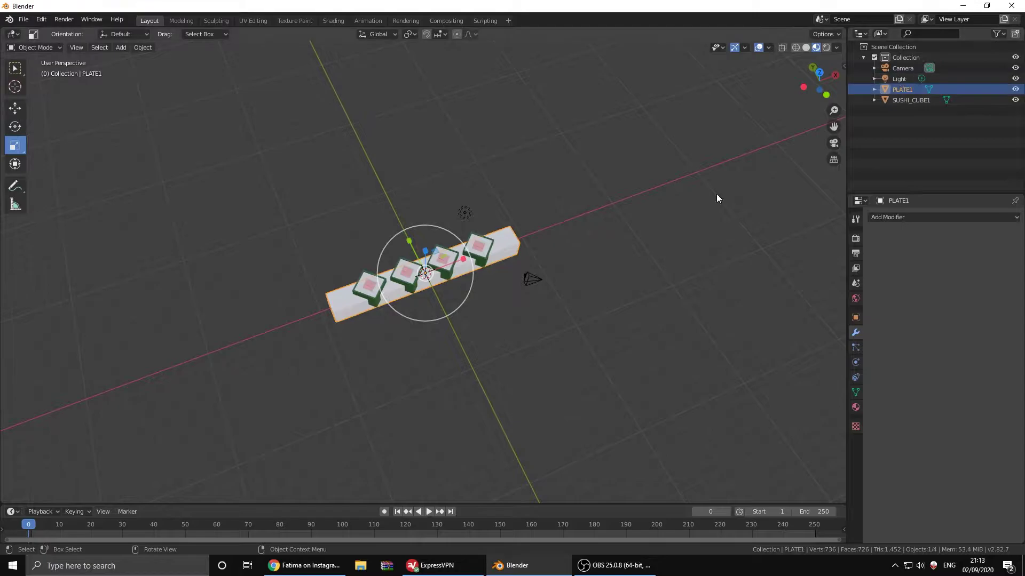
- Flatten and resize the new cube into a wide plate under the sushi row
{"action": "mouse_move", "coordinate": [716, 194]}
{"action": "middle_mouse_down"}
{"action": "mouse_move", "coordinate": [436, 244]}
{"action": "mouse_move", "coordinate": [263, 245]}
{"action": "middle_mouse_up"}
{"action": "left_click", "coordinate": [806, 82]}
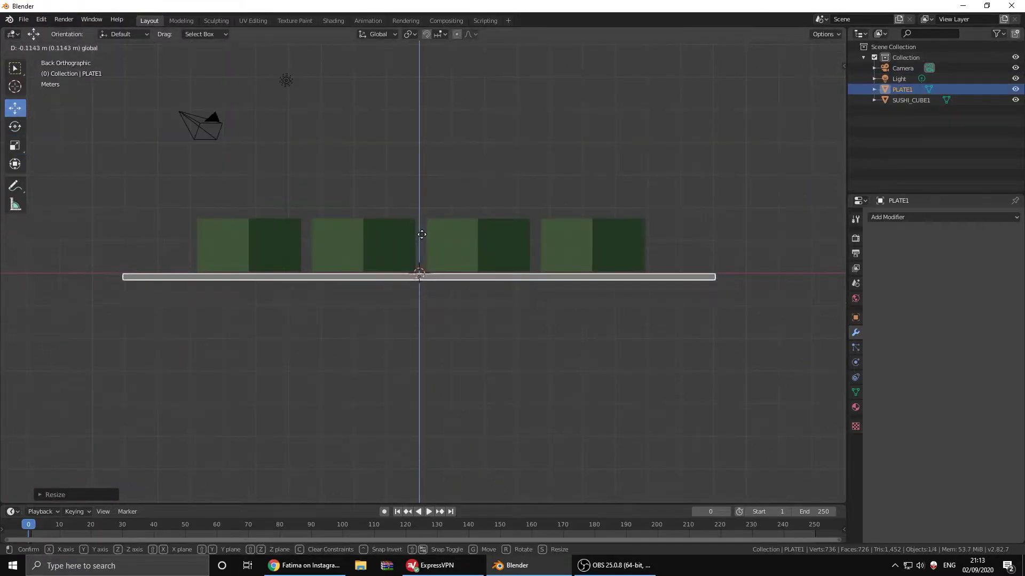
{"action": "middle_click_drag", "start_coordinate": [373, 224], "coordinate": [430, 162]}
{"action": "key", "text": "Tab"}
{"action": "left_click_drag", "start_coordinate": [220, 250], "coordinate": [409, 310]}
{"action": "mouse_move", "coordinate": [409, 309]}
{"action": "middle_mouse_down"}
{"action": "mouse_move", "coordinate": [427, 267]}
{"action": "mouse_move", "coordinate": [448, 276]}
{"action": "mouse_move", "coordinate": [417, 229]}
{"action": "middle_mouse_up"}
- Inset the plate's top face and lower it along Z to form a raised rim
{"action": "key", "text": "e"}
{"action": "key", "text": "s"}
{"action": "left_click", "coordinate": [448, 276]}
{"action": "key", "text": "g"}
{"action": "key", "text": "z"}
{"action": "left_click", "coordinate": [417, 229]}
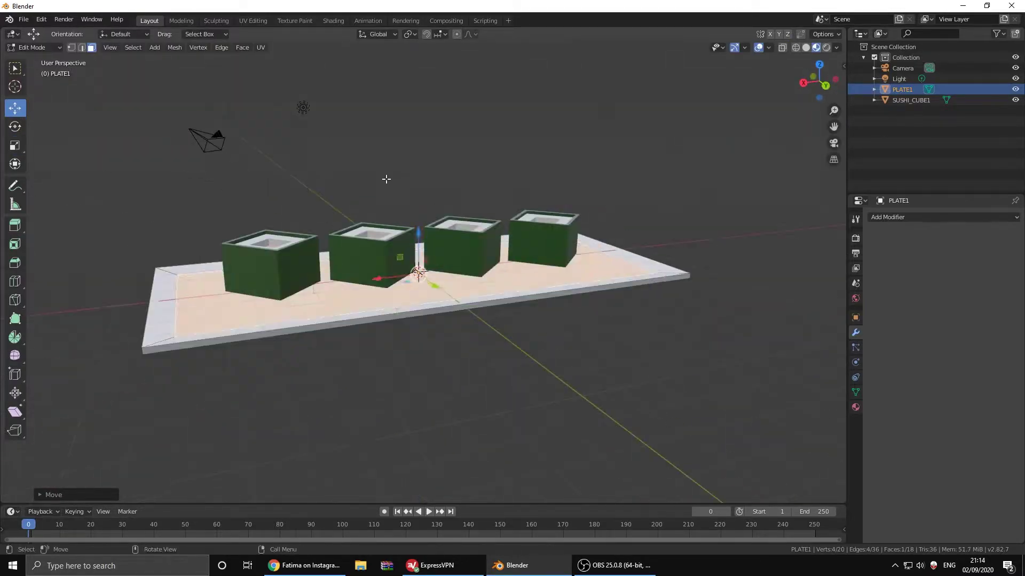
{"action": "key", "text": "KP_7"}
{"action": "key", "text": "KP_3"}
{"action": "key", "text": "Tab"}
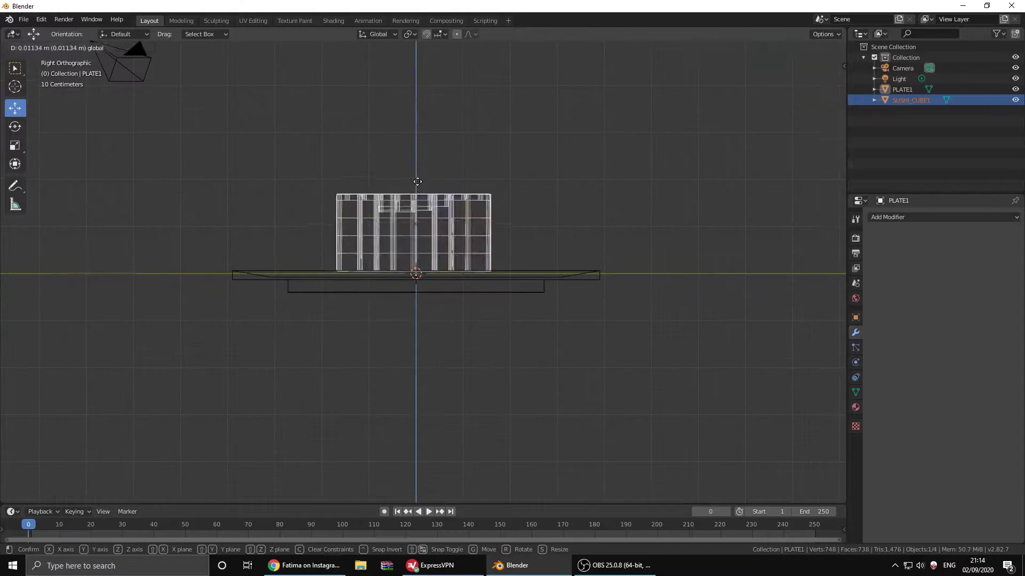
- Give the plate a dark Glossy BSDF surface material
{"action": "mouse_move", "coordinate": [575, 230]}
{"action": "middle_mouse_down"}
{"action": "mouse_move", "coordinate": [282, 296]}
{"action": "mouse_move", "coordinate": [384, 294]}
{"action": "middle_mouse_up"}
{"action": "left_click", "coordinate": [384, 293]}
{"action": "left_click", "coordinate": [856, 407]}
{"action": "left_click", "coordinate": [981, 327]}
{"action": "left_click", "coordinate": [889, 138]}
{"action": "left_click", "coordinate": [977, 358]}
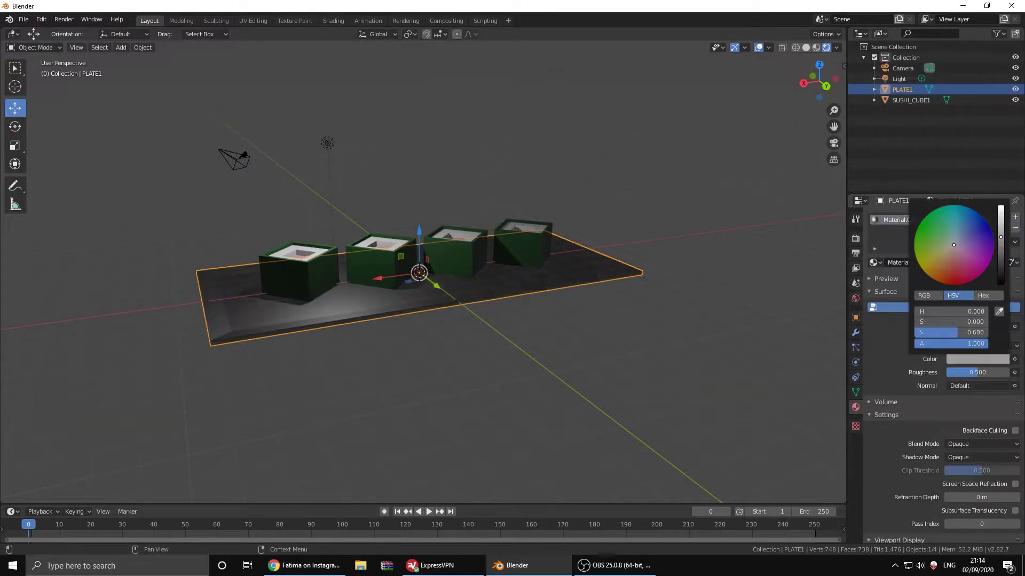
- Add a plane, scale it into a large square floor, and name it FLOOR
{"action": "key", "text": "Return"}
{"action": "scroll", "coordinate": [470, 302], "scroll_direction": "down", "scroll_amount": 3}
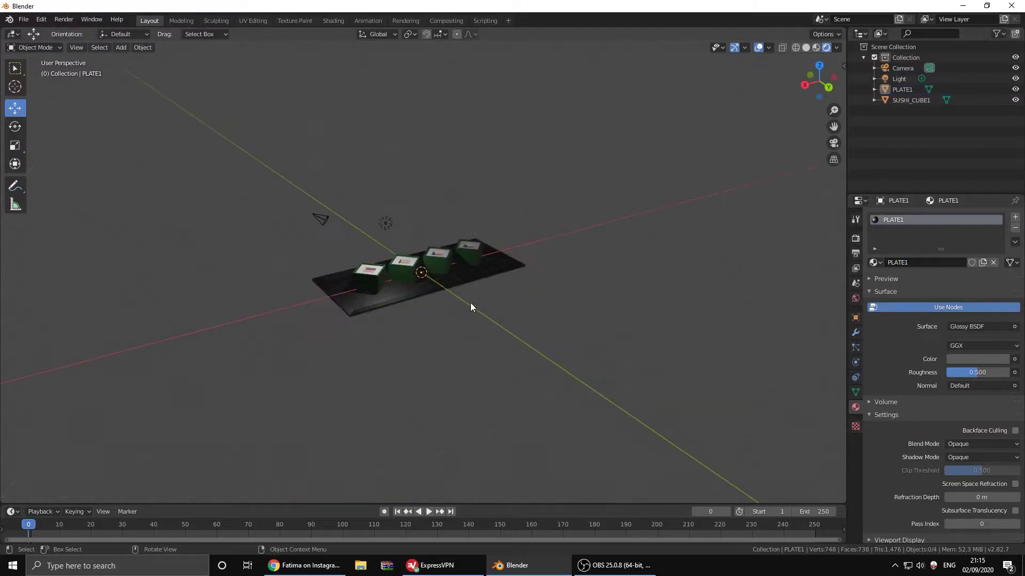
{"action": "key", "text": "shift+a"}
{"action": "key", "text": "s"}
{"action": "key", "text": "shift+z"}
{"action": "key", "text": "s"}
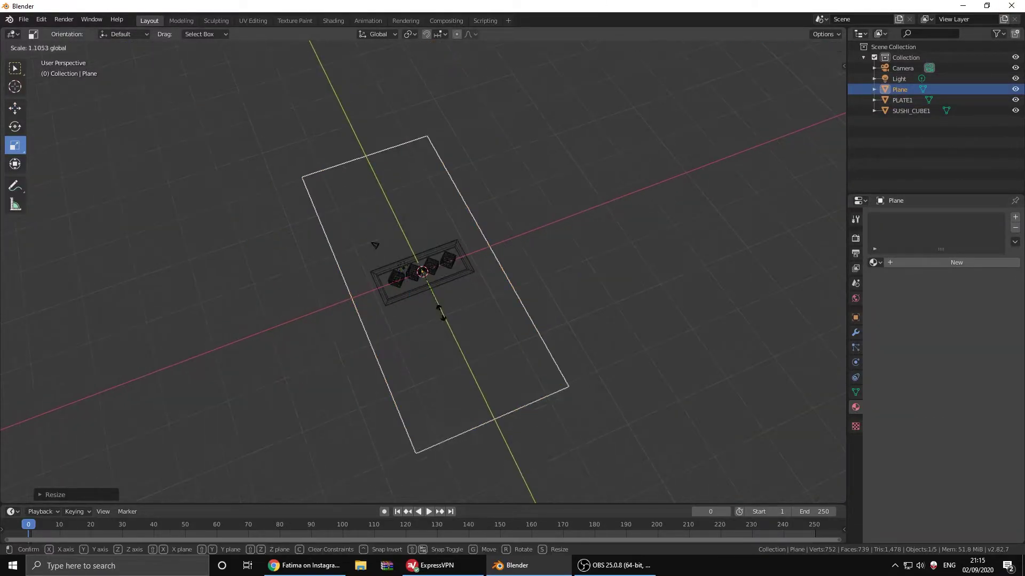
{"action": "left_click", "coordinate": [361, 309]}
{"action": "key", "text": "shift+z"}
{"action": "key", "text": "F2"}
{"action": "type", "text": "FLOOR"}
{"action": "key", "text": "Return"}
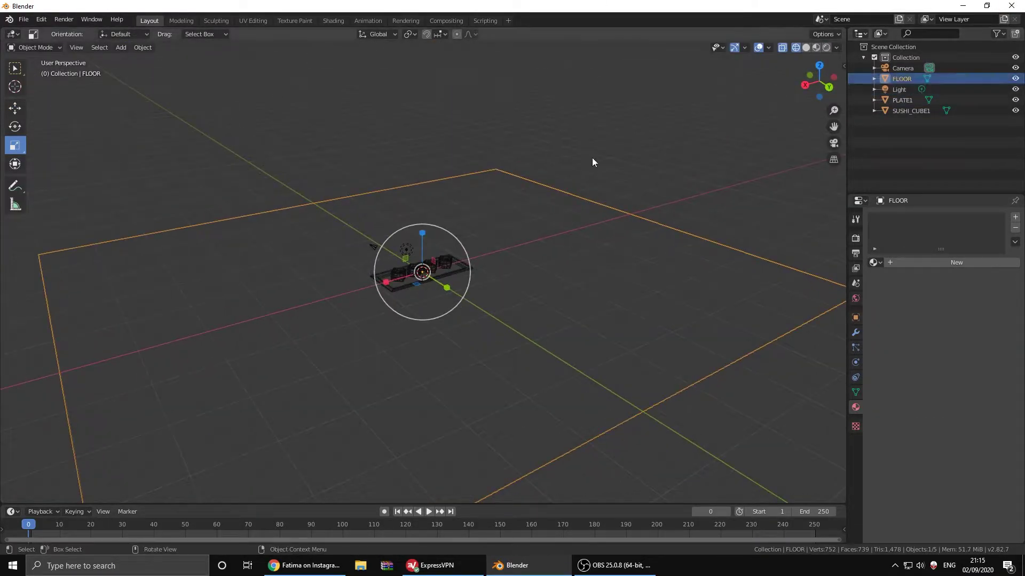
- Select the plate and sushi cubes, then search 'how to group objects in blender'
{"action": "left_click", "coordinate": [902, 100]}
{"action": "left_click", "coordinate": [915, 110], "text": "ctrl"}
{"action": "middle_click", "coordinate": [302, 569]}
{"action": "type", "text": "how to group"}
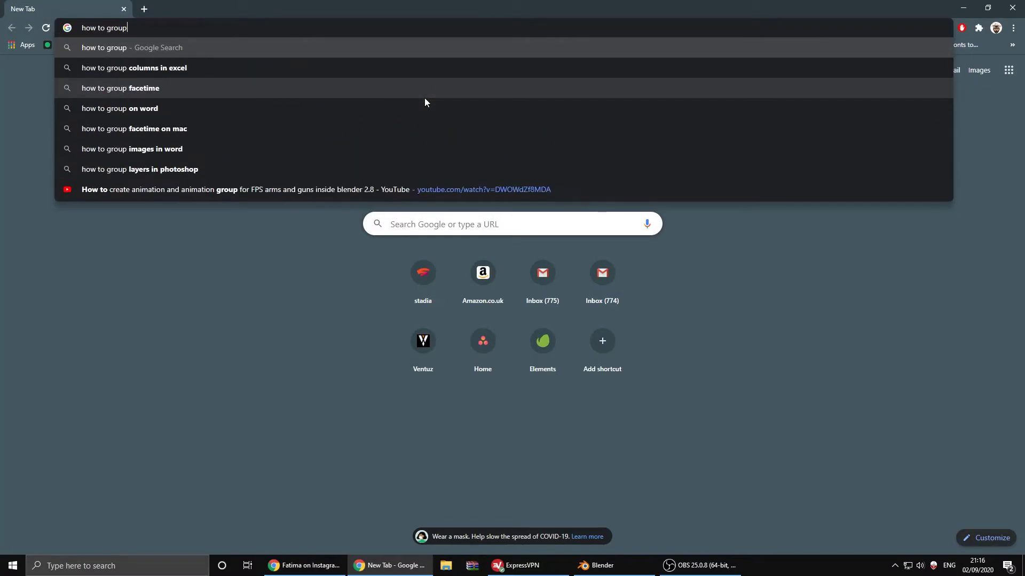
{"action": "type", "text": " objects in blender"}
{"action": "key", "text": "Return"}
{"action": "left_click_drag", "start_coordinate": [413, 156], "coordinate": [115, 144]}
- Back in Blender, try grouping the plate and sushi cubes into a new collection
{"action": "left_click", "coordinate": [1012, 8]}
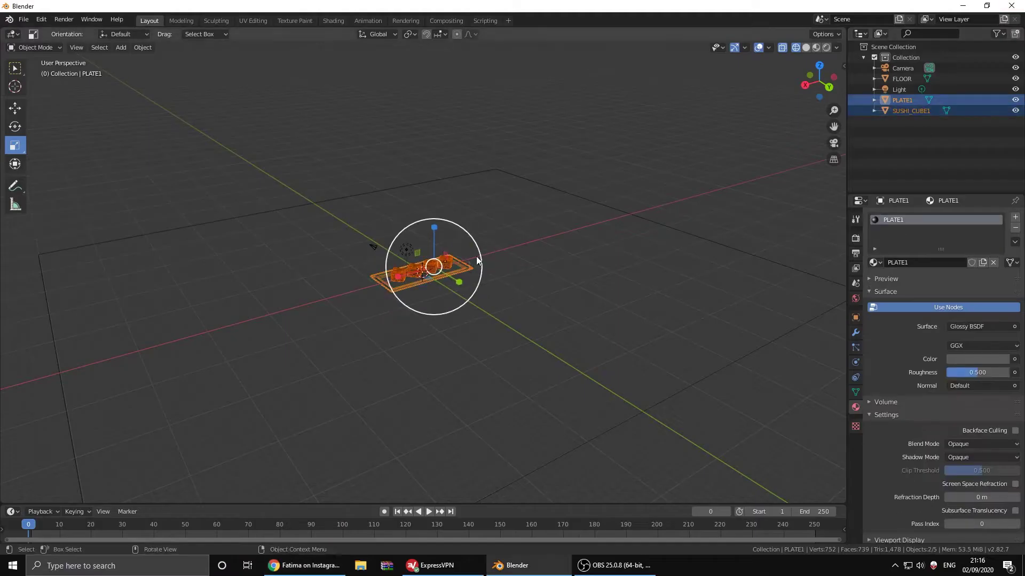
{"action": "key", "text": "ctrl+g"}
{"action": "key", "text": "shift+z"}
{"action": "left_click", "coordinate": [99, 47]}
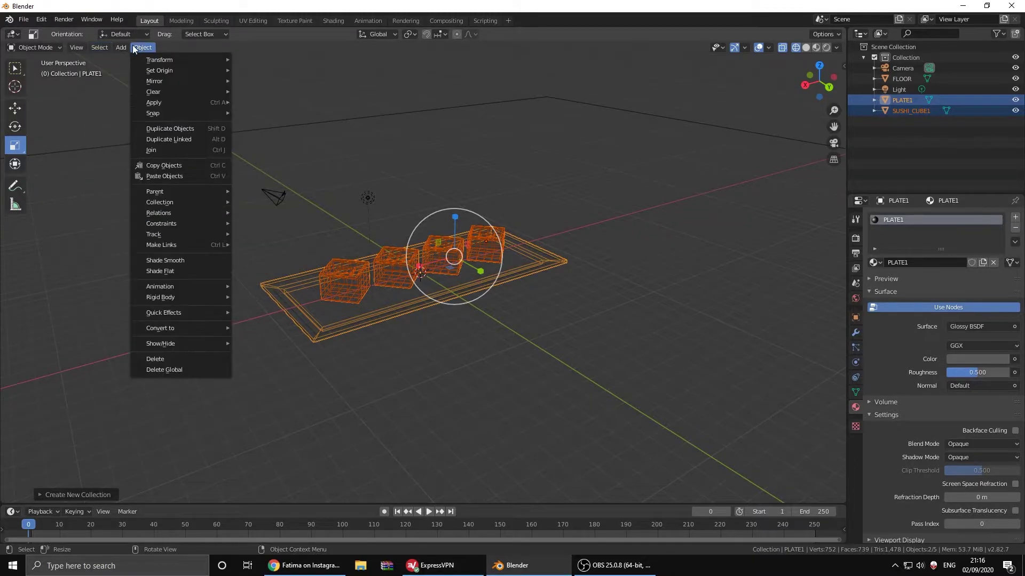
{"action": "left_click", "coordinate": [494, 257], "text": "ctrl"}
{"action": "left_click", "coordinate": [874, 110]}
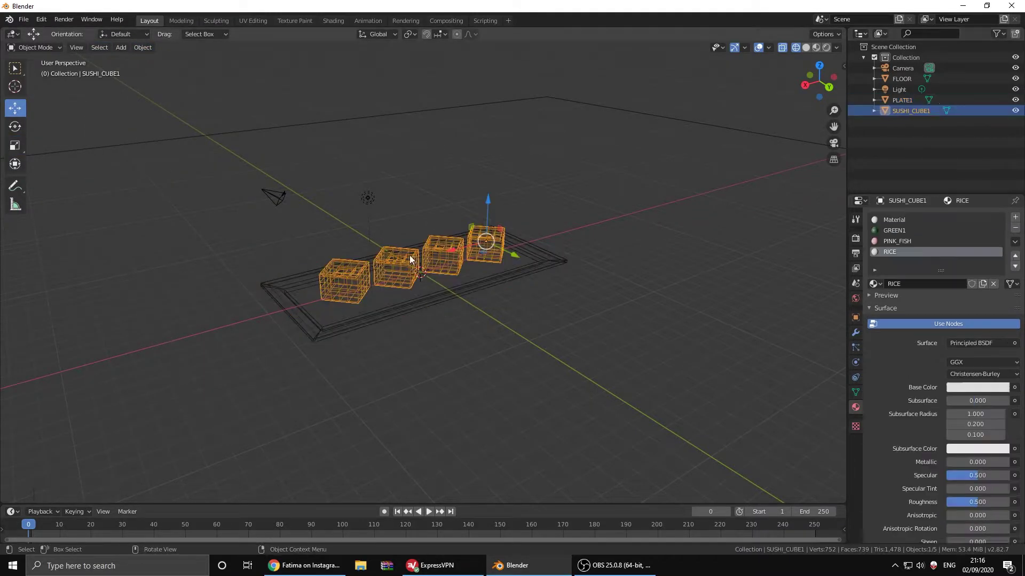
{"action": "right_click", "coordinate": [902, 111]}
{"action": "left_click", "coordinate": [899, 177]}
- From the right view, move the plate and sushi together onto the floor and preview materials
{"action": "middle_click_drag", "start_coordinate": [533, 299], "coordinate": [463, 335]}
{"action": "key", "text": "shift+z"}
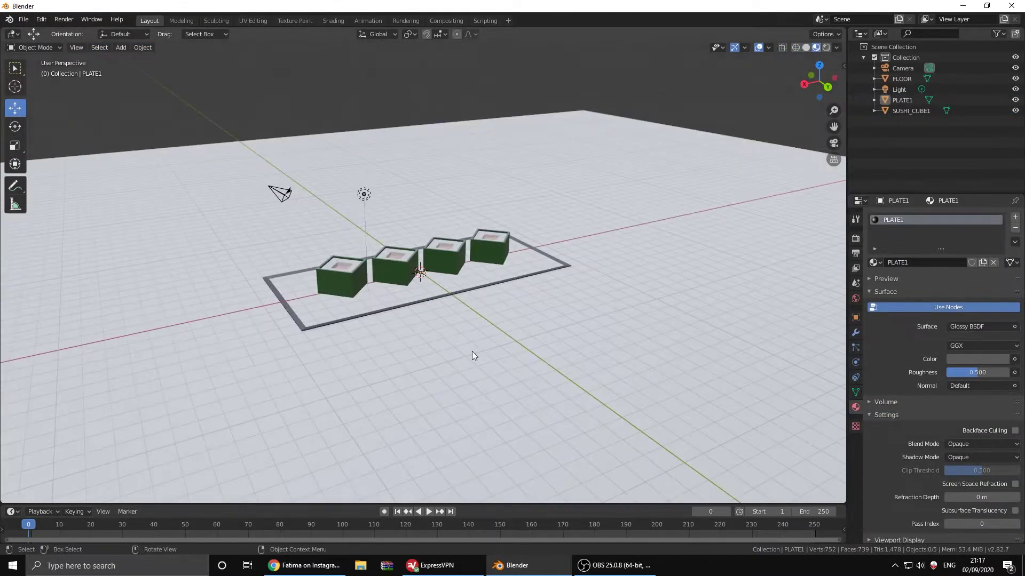
{"action": "key", "text": "KP_3"}
{"action": "left_click", "coordinate": [488, 281]}
{"action": "left_click", "coordinate": [414, 195], "text": "shift"}
{"action": "key", "text": "g"}
{"action": "left_click", "coordinate": [414, 195]}
{"action": "key", "text": "shift+z"}
{"action": "middle_click_drag", "start_coordinate": [414, 195], "coordinate": [485, 215]}
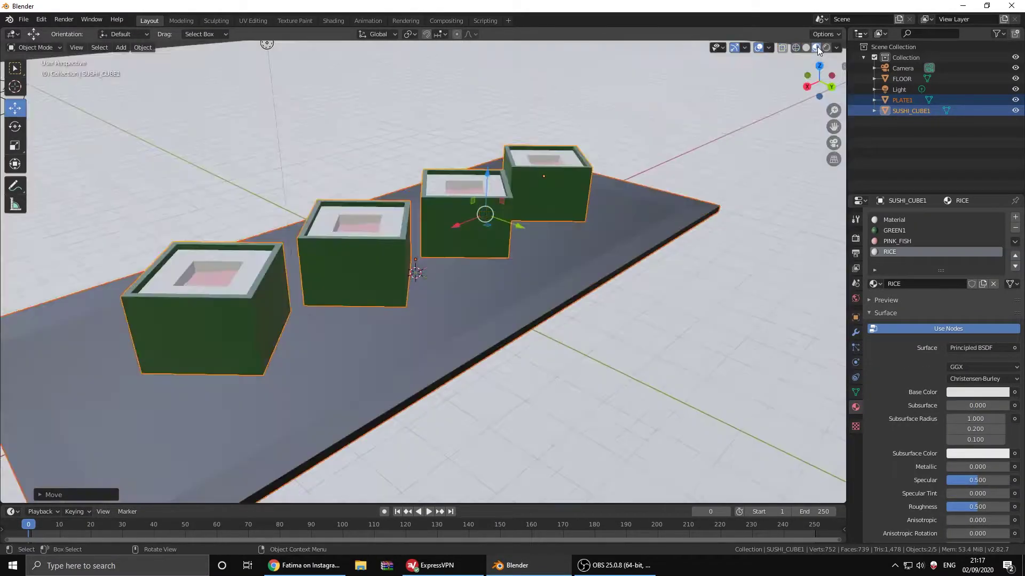
{"action": "scroll", "coordinate": [373, 142], "scroll_direction": "down", "scroll_amount": 3}
{"action": "mouse_move", "coordinate": [373, 142]}
{"action": "middle_mouse_down"}
{"action": "mouse_move", "coordinate": [388, 337]}
{"action": "mouse_move", "coordinate": [353, 401]}
{"action": "middle_mouse_up"}
{"action": "scroll", "coordinate": [412, 306], "scroll_direction": "up", "scroll_amount": 1}
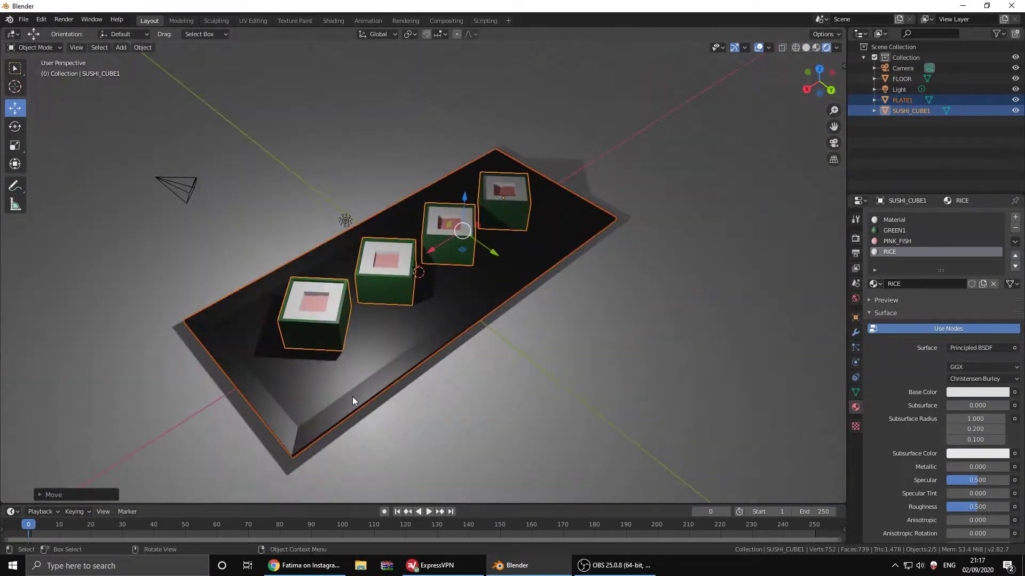
- Add a cube and scale it into a thin chopstick bar on the plate
{"action": "key", "text": "shift+a"}
{"action": "left_click", "coordinate": [155, 75]}
{"action": "key", "text": "s"}
{"action": "scroll", "coordinate": [429, 285], "scroll_direction": "up", "scroll_amount": 5}
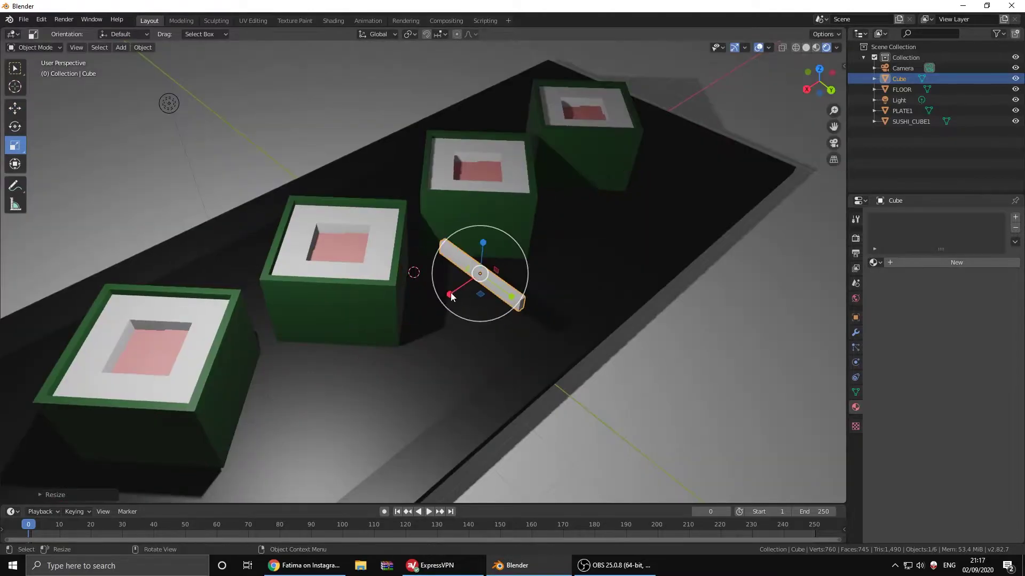
{"action": "left_click", "coordinate": [806, 47]}
{"action": "scroll", "coordinate": [427, 267], "scroll_direction": "down", "scroll_amount": 5}
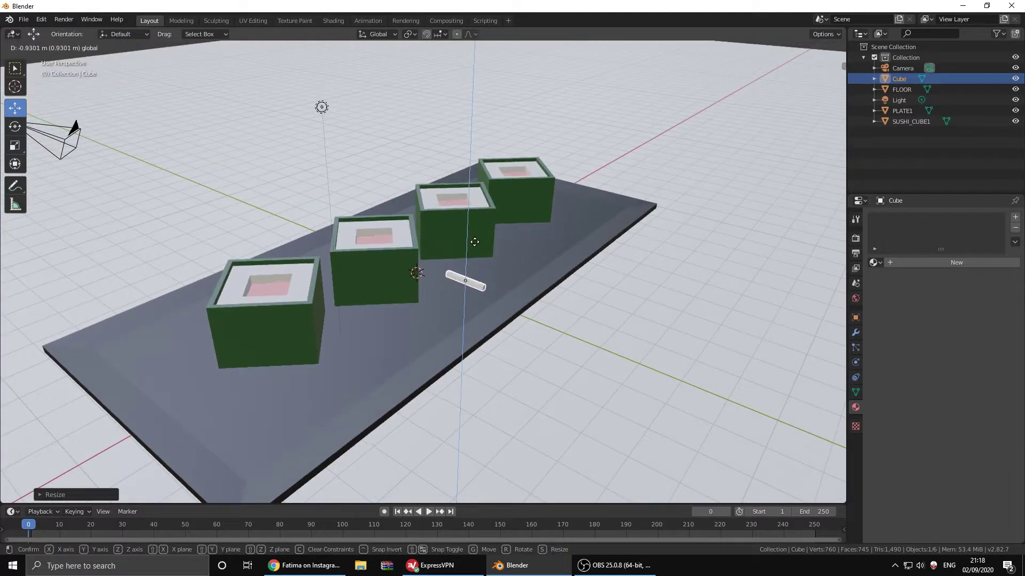
{"action": "key", "text": "KP_7"}
- Angle the bar about -65° around Z and place a duplicate to its left
{"action": "key", "text": "shift+space"}
{"action": "key", "text": "r"}
{"action": "mouse_move", "coordinate": [629, 187]}
{"action": "left_mouse_down"}
{"action": "mouse_move", "coordinate": [638, 235]}
{"action": "mouse_move", "coordinate": [642, 205]}
{"action": "left_mouse_up"}
{"action": "key", "text": "shift+space"}
{"action": "key", "text": "g"}
{"action": "key", "text": "shift+d"}
{"action": "left_click", "coordinate": [486, 209]}
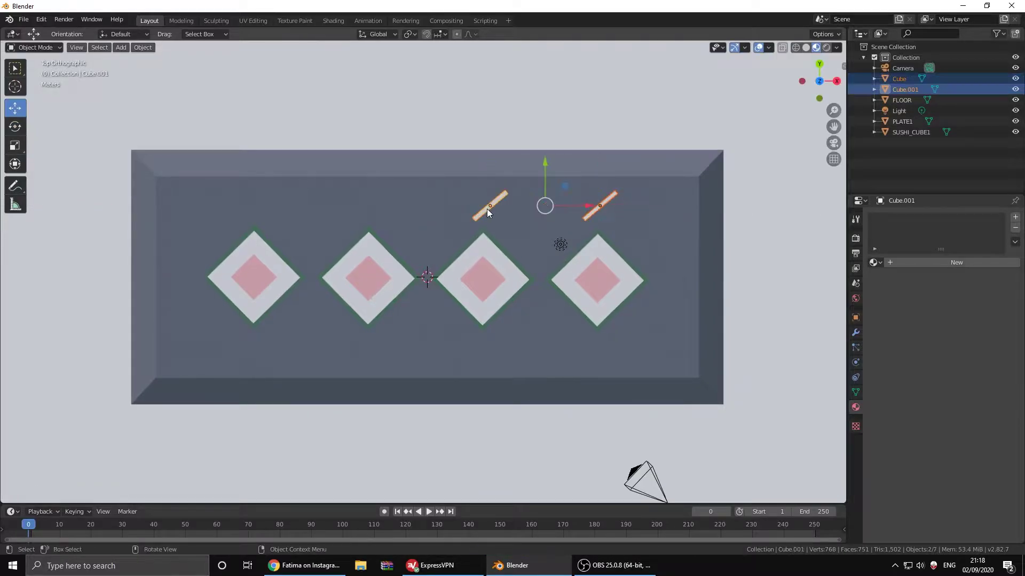
- Rotate the duplicated bars to different angles on the plate
{"action": "key", "text": "shift+space"}
{"action": "key", "text": "r"}
{"action": "left_click", "coordinate": [603, 344]}
{"action": "left_click_drag", "start_coordinate": [610, 341], "coordinate": [643, 353]}
{"action": "left_click", "coordinate": [490, 348]}
{"action": "left_click_drag", "start_coordinate": [512, 374], "coordinate": [601, 350]}
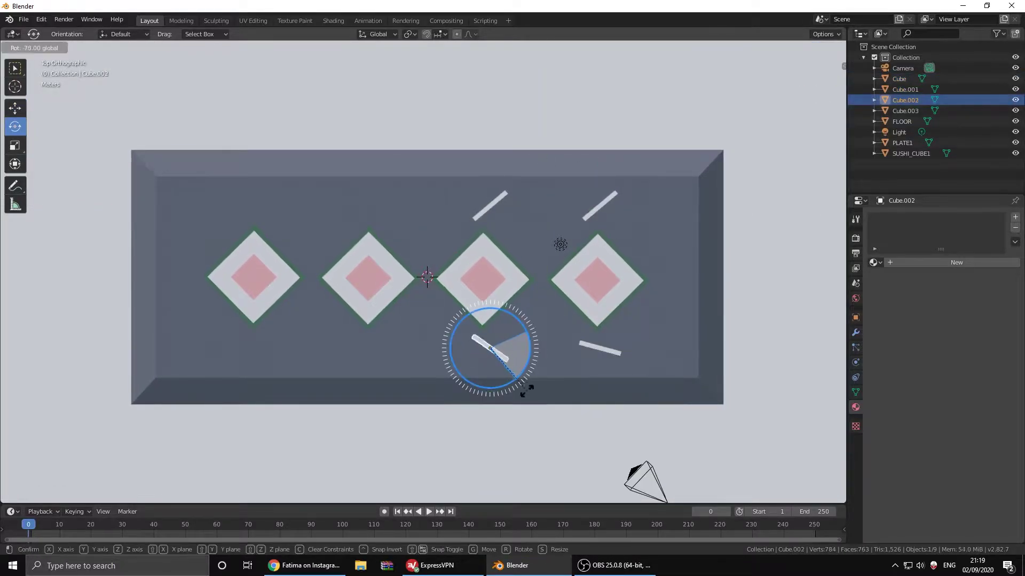
- Copy the four bars and slide the copies left across the plate
{"action": "left_click", "coordinate": [601, 350], "text": "shift"}
{"action": "key", "text": "shift+space"}
{"action": "key", "text": "g"}
{"action": "key", "text": "ctrl+c"}
{"action": "key", "text": "ctrl+v"}
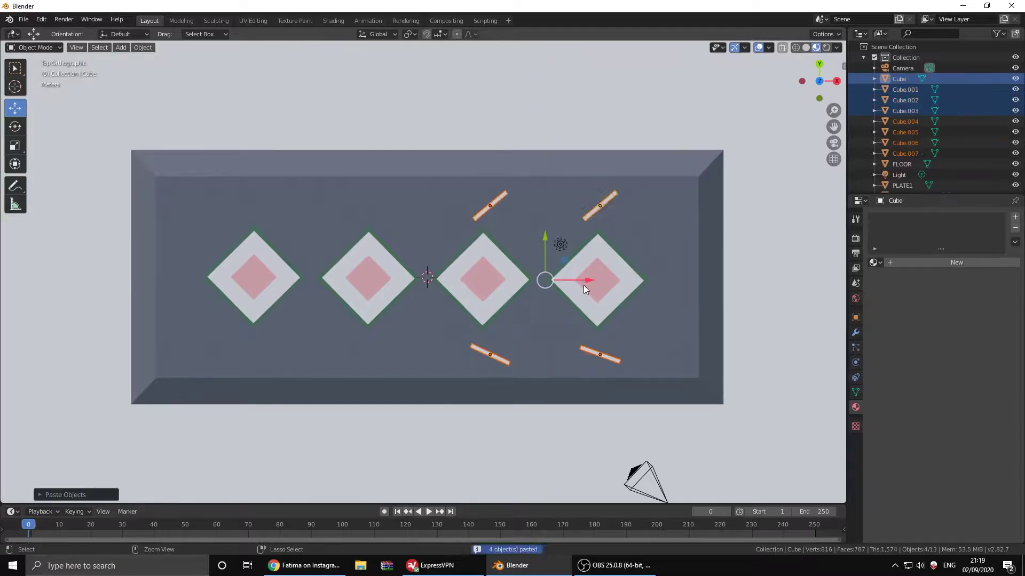
{"action": "left_click_drag", "start_coordinate": [584, 284], "coordinate": [341, 285]}
- Angle each of the four copied bars on the plate
{"action": "key", "text": "shift+space"}
{"action": "key", "text": "r"}
{"action": "left_click", "coordinate": [257, 201]}
{"action": "left_click_drag", "start_coordinate": [266, 192], "coordinate": [351, 206]}
{"action": "left_click", "coordinate": [247, 355]}
{"action": "left_click", "coordinate": [358, 354]}
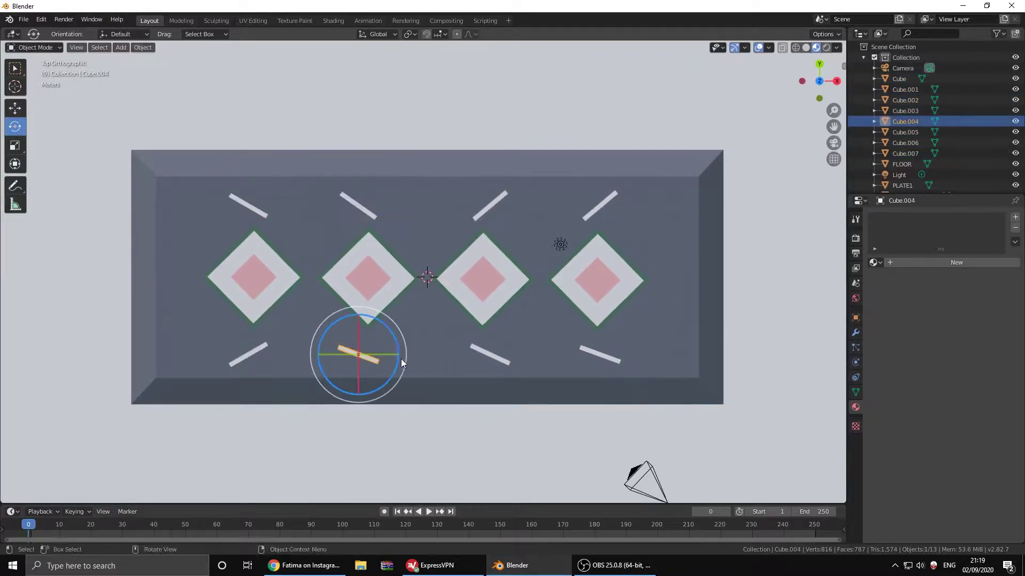
{"action": "left_click_drag", "start_coordinate": [373, 341], "coordinate": [402, 359]}
{"action": "left_click", "coordinate": [600, 207], "text": "shift"}
{"action": "mouse_move", "coordinate": [600, 207]}
{"action": "middle_mouse_down"}
{"action": "mouse_move", "coordinate": [465, 233]}
{"action": "mouse_move", "coordinate": [482, 342]}
{"action": "middle_mouse_up"}
- Join all eight bars into one object named SAUCE and add a new material
{"action": "left_click_drag", "start_coordinate": [961, 154], "coordinate": [960, 78]}
{"action": "middle_click_drag", "start_coordinate": [478, 206], "coordinate": [774, 160]}
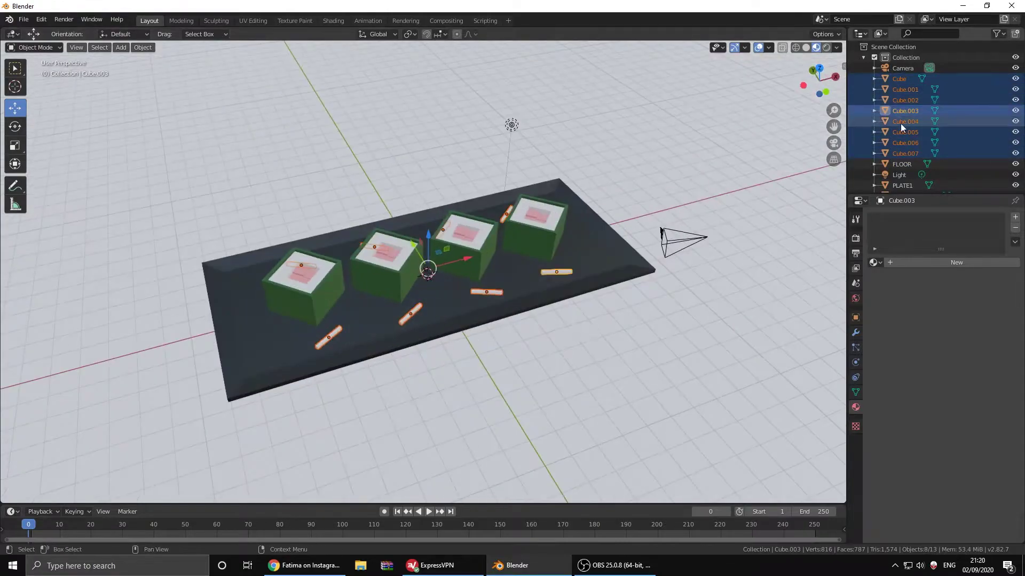
{"action": "key", "text": "ctrl+j"}
{"action": "double_click", "coordinate": [902, 78]}
{"action": "type", "text": "CE"}
{"action": "key", "text": "Return"}
{"action": "left_click", "coordinate": [896, 262]}
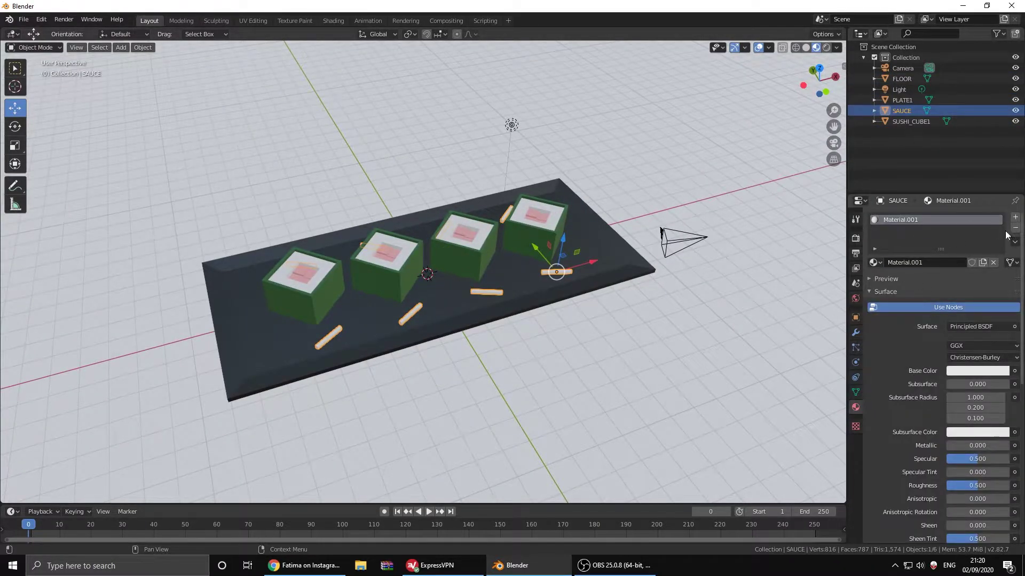
- Create a SAUCE material with a pale green base colour and return to object mode
{"action": "left_click", "coordinate": [1015, 217]}
{"action": "left_click", "coordinate": [33, 47]}
{"action": "left_click", "coordinate": [32, 72]}
{"action": "left_click", "coordinate": [977, 405]}
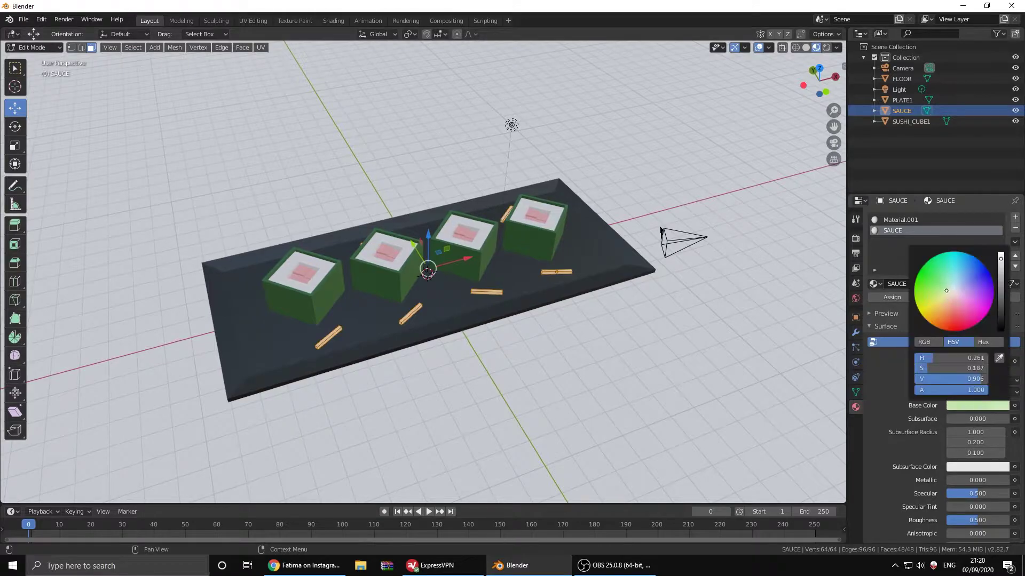
{"action": "key", "text": "Tab"}
- Select the floor object, then switch to the browser with the reference post
{"action": "scroll", "coordinate": [477, 294], "scroll_direction": "down", "scroll_amount": 4}
{"action": "left_click", "coordinate": [458, 313]}
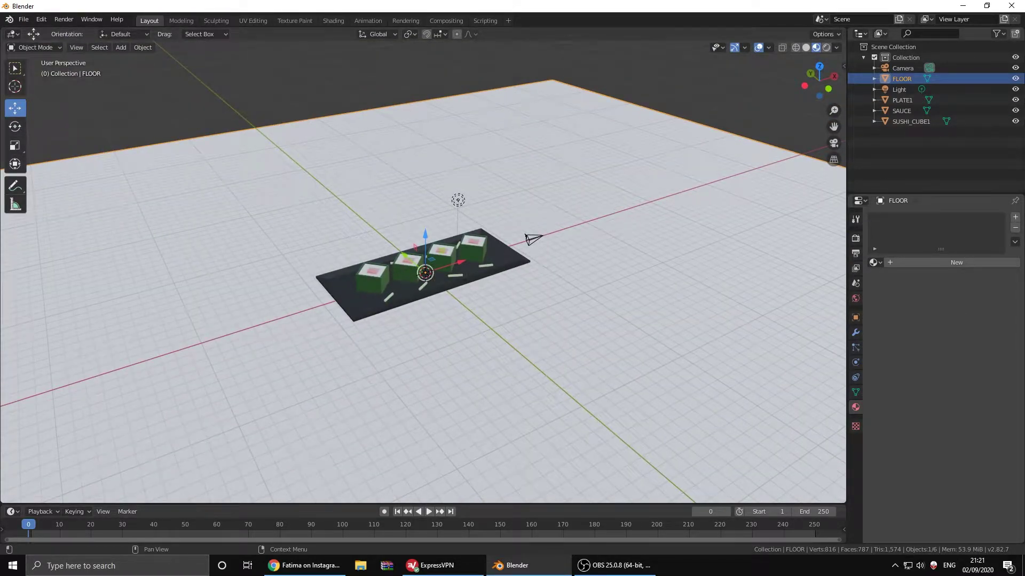
{"action": "left_click", "coordinate": [304, 565]}
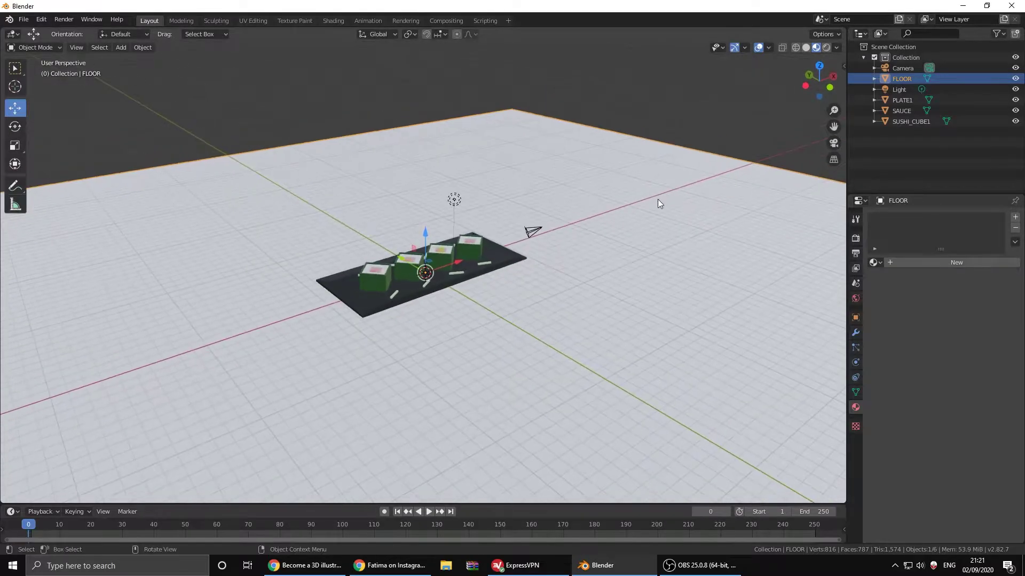
- Scroll through the Instagram low-poly sushi set post for reference
{"action": "scroll", "coordinate": [322, 260], "scroll_direction": "up", "scroll_amount": 4}
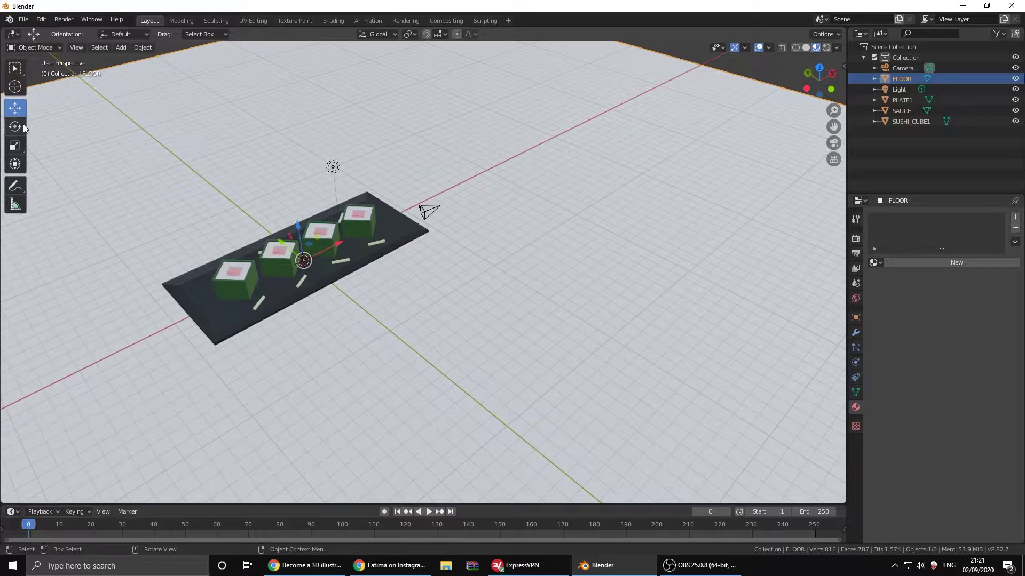
- Add a new cube, then put the plate set and the cube into separate new collections
{"action": "left_click", "coordinate": [121, 47]}
{"action": "left_click", "coordinate": [251, 65]}
{"action": "left_click", "coordinate": [918, 89]}
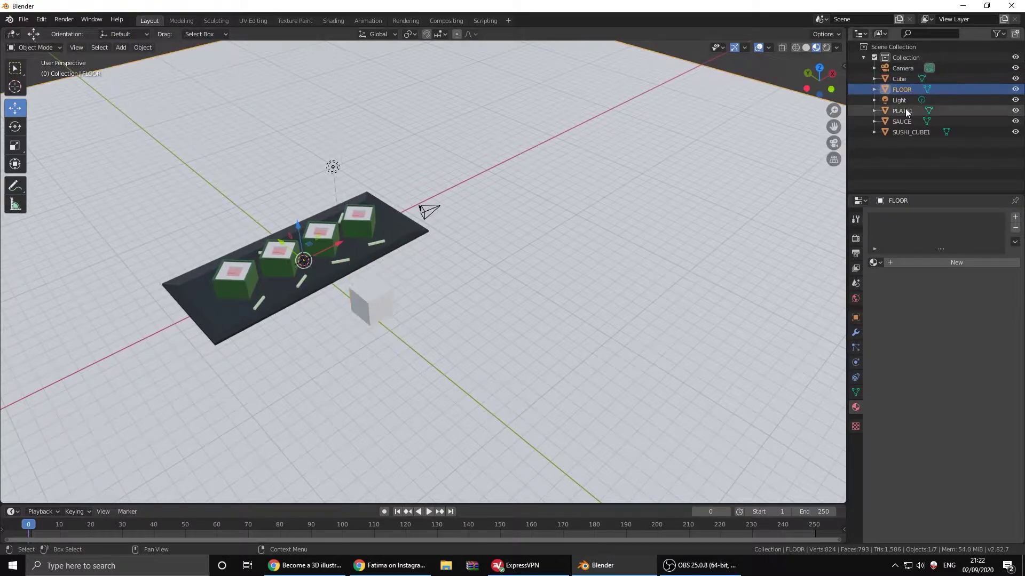
{"action": "right_click", "coordinate": [904, 45]}
{"action": "left_click", "coordinate": [901, 48]}
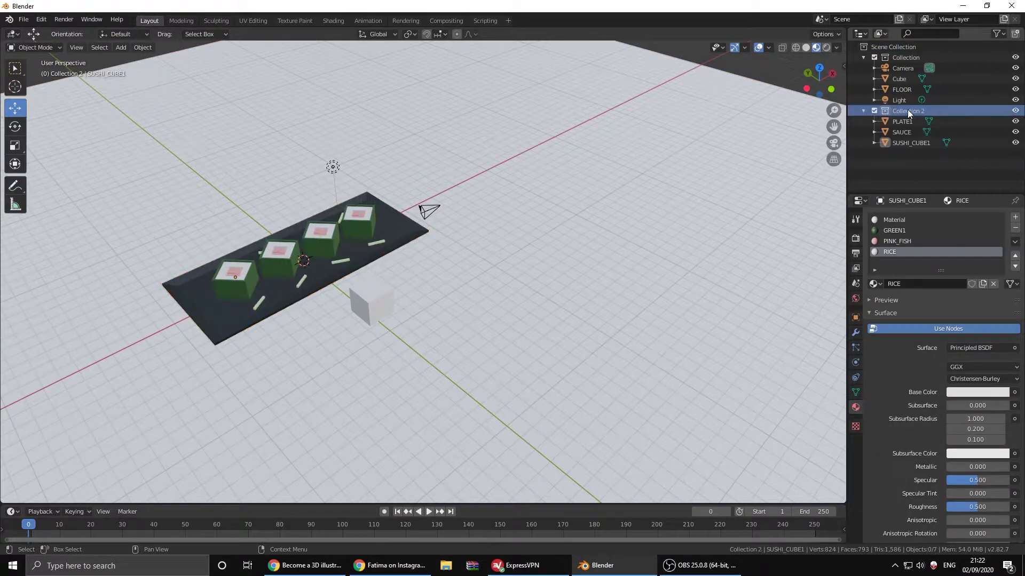
{"action": "right_click", "coordinate": [910, 120]}
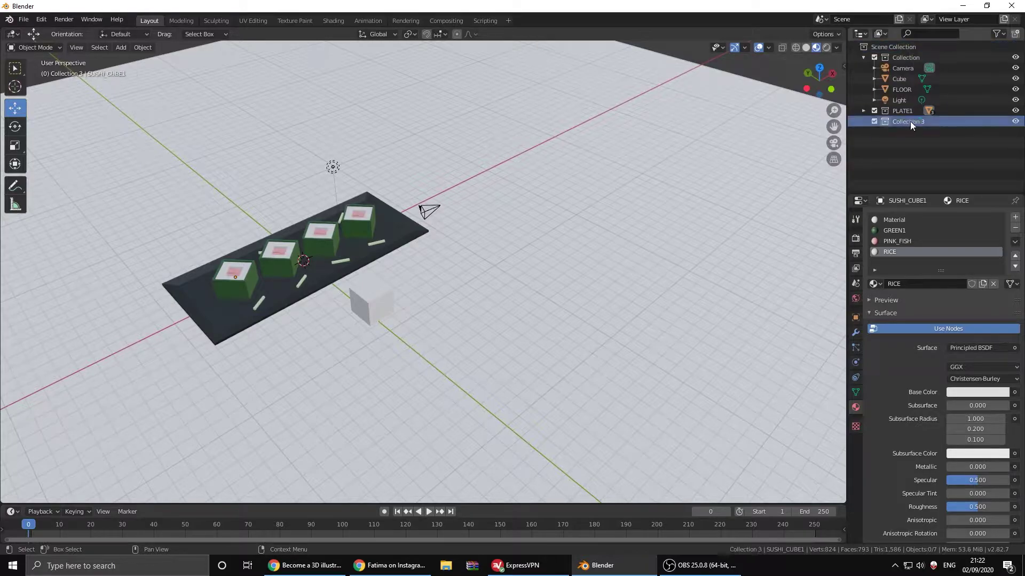
{"action": "left_click", "coordinate": [915, 110]}
- Save the scene as DAY1.blend in a new BLENDER_VLOG folder under Documents
{"action": "key", "text": "ctrl+shift+s"}
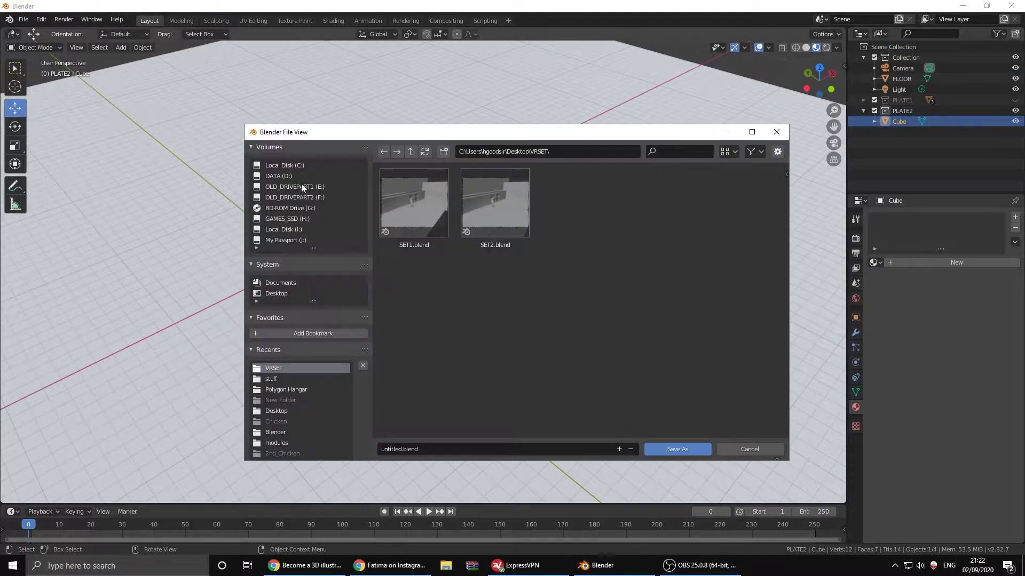
{"action": "right_click", "coordinate": [480, 291]}
{"action": "left_click", "coordinate": [491, 310]}
{"action": "scroll", "coordinate": [495, 394], "scroll_direction": "down", "scroll_amount": 1}
{"action": "right_click", "coordinate": [495, 393]}
{"action": "left_click", "coordinate": [495, 393]}
{"action": "type", "text": "BLENDE"}
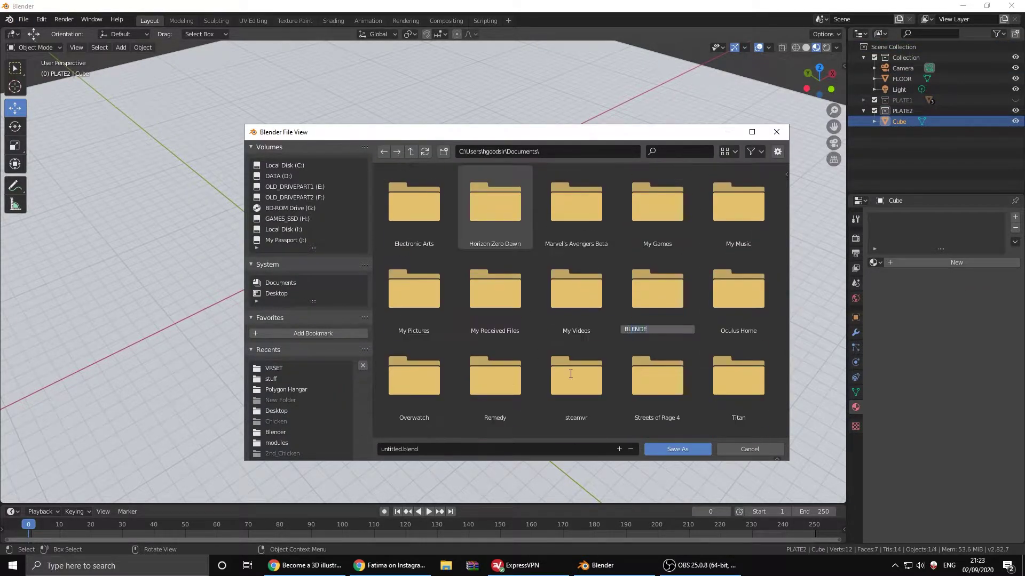
{"action": "type", "text": "G"}
{"action": "key", "text": "Return"}
{"action": "double_click", "coordinate": [495, 289]}
{"action": "double_click", "coordinate": [473, 450]}
{"action": "type", "text": "DAY1"}
{"action": "key", "text": "Return"}
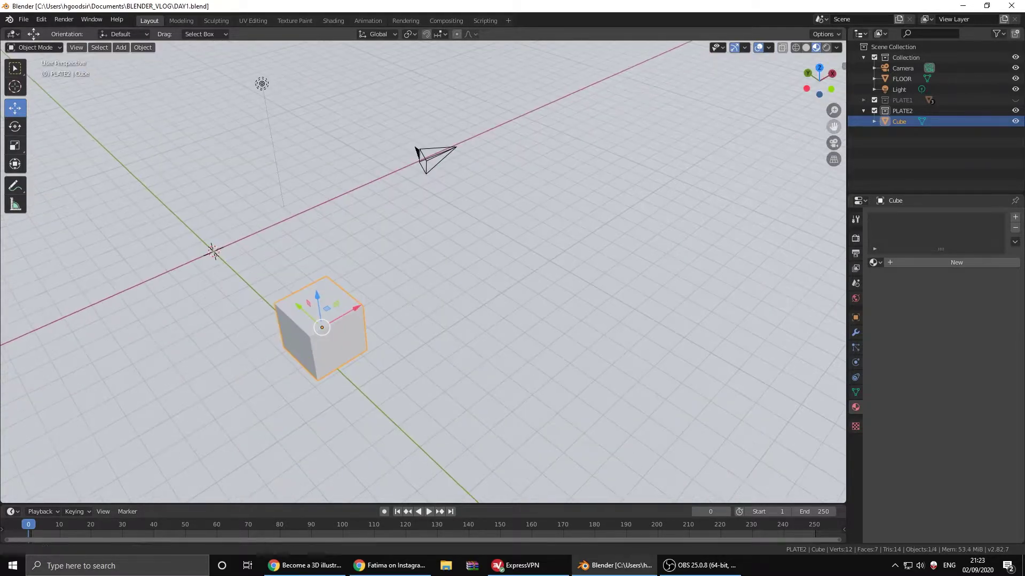
- Widen the cube into a larger block and give it the PLATE1 material
{"action": "key", "text": "KP_1"}
{"action": "key", "text": "KP_7"}
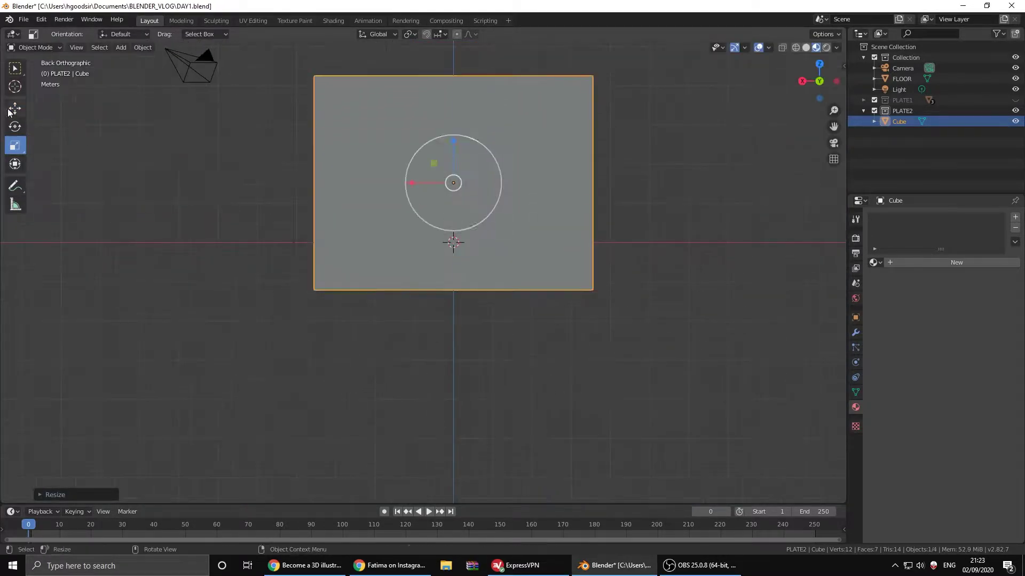
{"action": "left_click_drag", "start_coordinate": [453, 243], "coordinate": [579, 160]}
{"action": "middle_click_drag", "start_coordinate": [579, 160], "coordinate": [473, 213]}
{"action": "key", "text": "KP_7"}
{"action": "middle_click_drag", "start_coordinate": [613, 209], "coordinate": [694, 240]}
{"action": "left_click", "coordinate": [873, 262]}
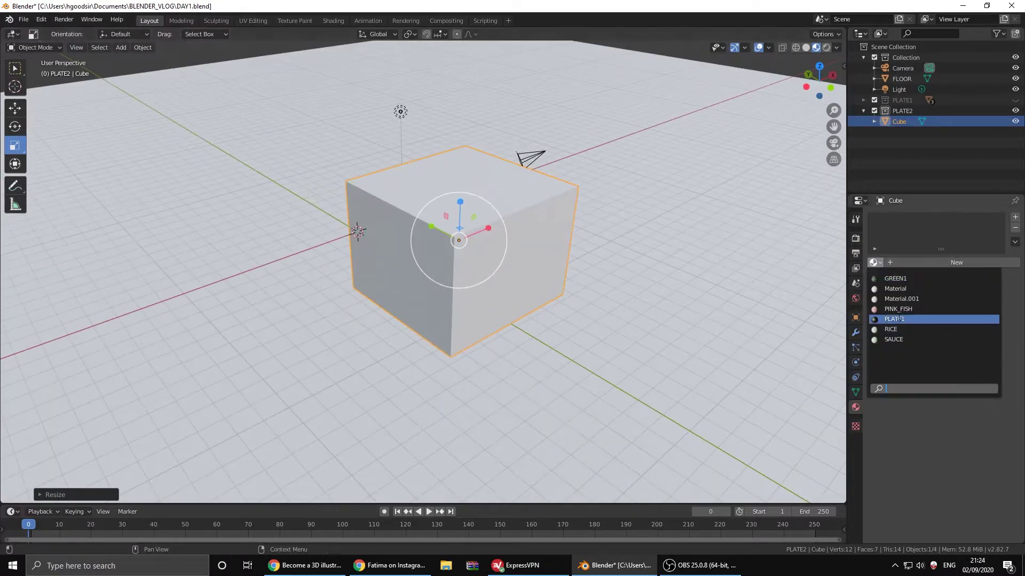
{"action": "left_click", "coordinate": [902, 441]}
- Inset the top face and push it down to hollow out the box
{"action": "key", "text": "Tab"}
{"action": "key", "text": "i"}
{"action": "left_click", "coordinate": [462, 165]}
{"action": "scroll", "coordinate": [462, 183], "scroll_direction": "up", "scroll_amount": 2}
{"action": "left_click_drag", "start_coordinate": [462, 183], "coordinate": [438, 222]}
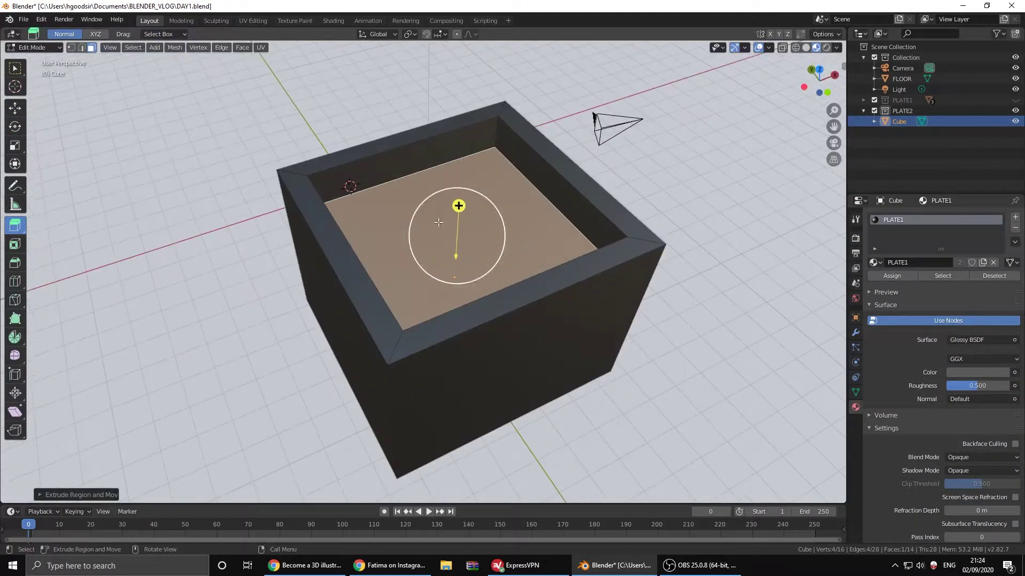
{"action": "left_click", "coordinate": [14, 110]}
{"action": "key", "text": "Tab"}
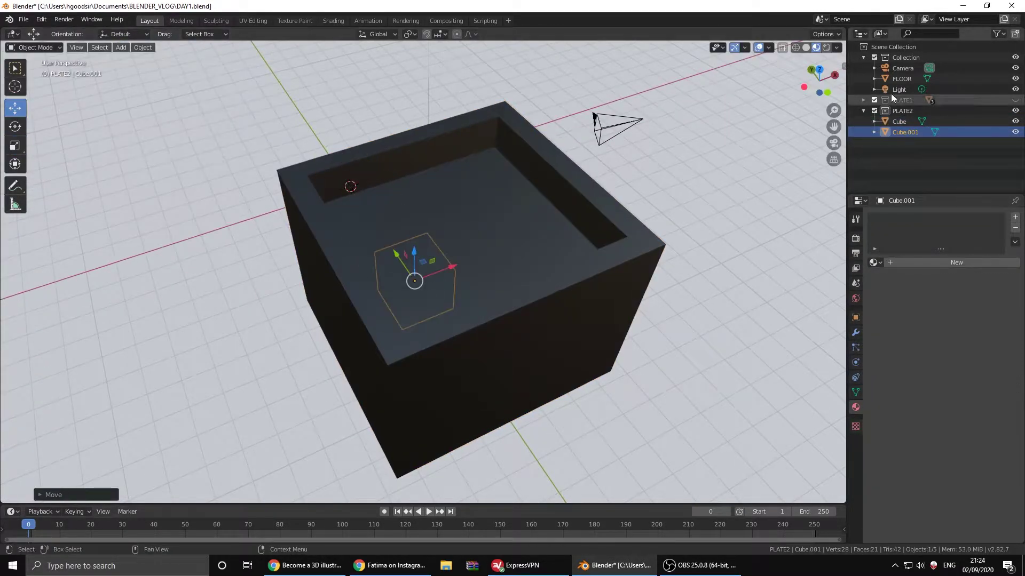
- Move the small cube into the box's corner in top wireframe view
{"action": "key", "text": "g"}
{"action": "left_click", "coordinate": [261, 207]}
{"action": "key", "text": "KP_7"}
{"action": "key", "text": "shift+z"}
{"action": "left_click", "coordinate": [905, 132]}
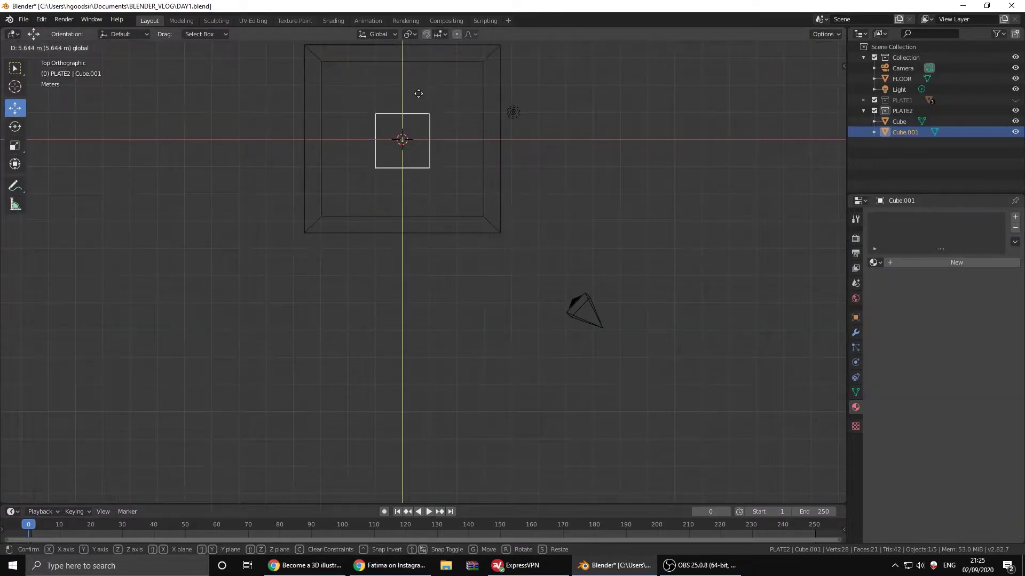
{"action": "mouse_move", "coordinate": [403, 123]}
{"action": "middle_mouse_down"}
{"action": "mouse_move", "coordinate": [846, 126]}
{"action": "mouse_move", "coordinate": [777, 119]}
{"action": "middle_mouse_up"}
- Copy and paste duplicate blocks and slide them into place in the box
{"action": "key", "text": "shift+z"}
{"action": "key", "text": "ctrl+v"}
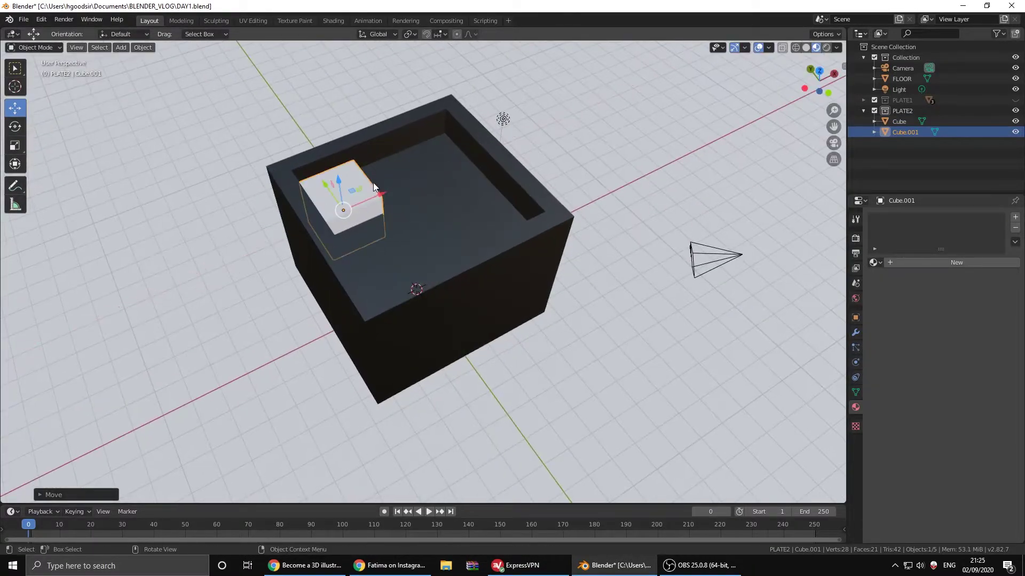
{"action": "key", "text": "g"}
{"action": "left_click", "coordinate": [383, 207]}
{"action": "key", "text": "ctrl+c"}
{"action": "key", "text": "ctrl+v"}
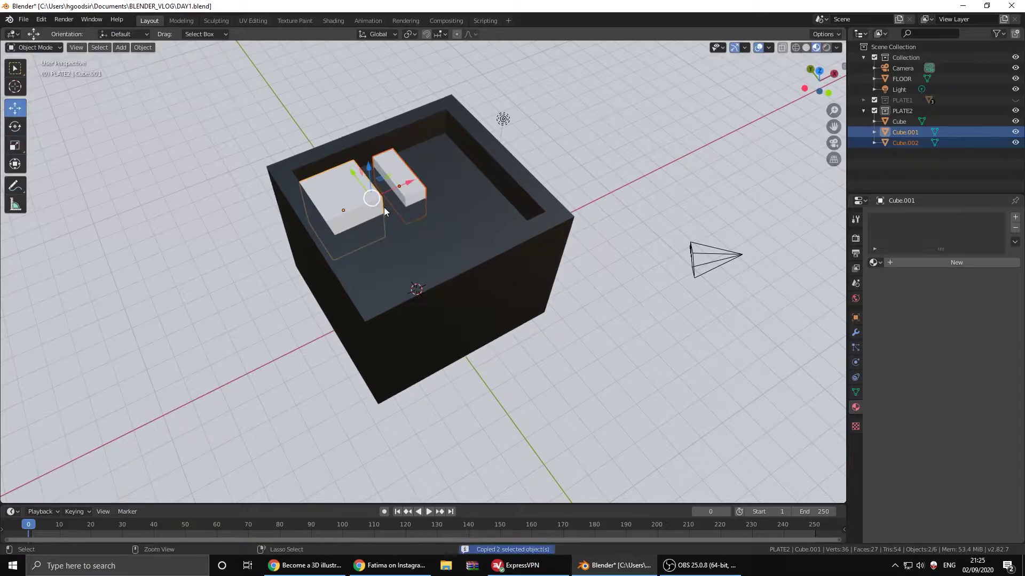
{"action": "key", "text": "g"}
{"action": "mouse_move", "coordinate": [383, 207]}
{"action": "middle_mouse_down"}
{"action": "mouse_move", "coordinate": [413, 195]}
{"action": "mouse_move", "coordinate": [416, 224]}
{"action": "middle_mouse_up"}
{"action": "left_click", "coordinate": [413, 195]}
- Move a thin block along the box's side and paste more block copies
{"action": "left_click", "coordinate": [461, 148]}
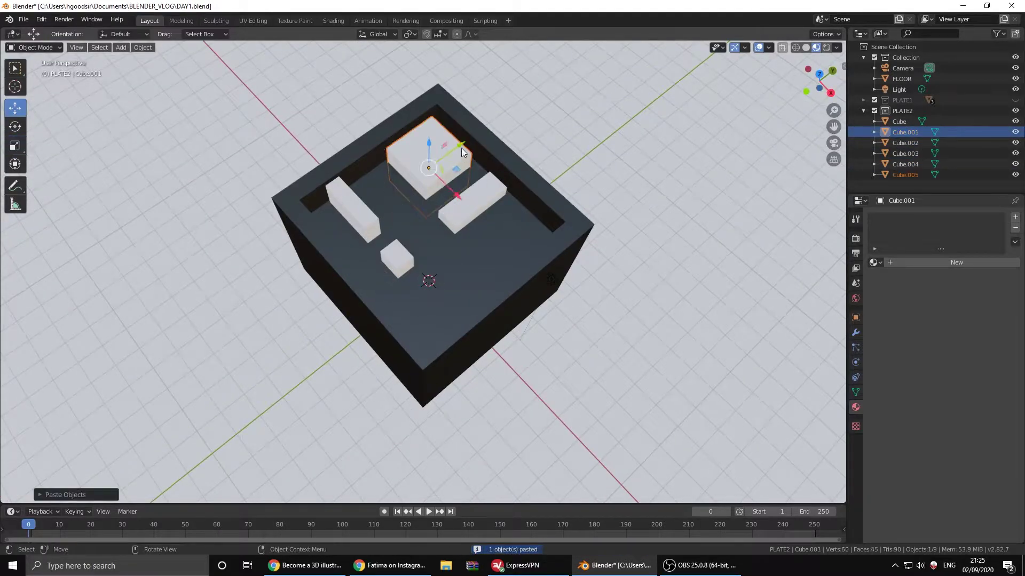
{"action": "left_click", "coordinate": [409, 205]}
{"action": "key", "text": "shift+space"}
{"action": "key", "text": "g"}
{"action": "middle_click_drag", "start_coordinate": [374, 176], "coordinate": [341, 122]}
{"action": "scroll", "coordinate": [341, 122], "scroll_direction": "up", "scroll_amount": 2}
{"action": "left_click", "coordinate": [334, 110]}
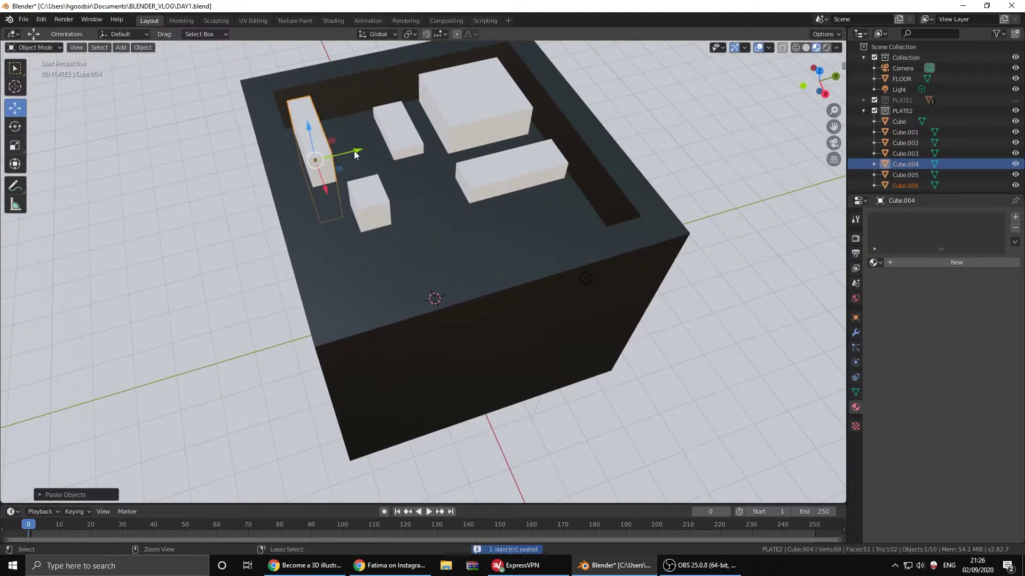
{"action": "key", "text": "ctrl+v"}
{"action": "key", "text": "g"}
- Resize a block along one axis and move another block to the box's top-right area
{"action": "left_click", "coordinate": [342, 250]}
{"action": "key", "text": "shift+space"}
{"action": "key", "text": "s"}
{"action": "left_click", "coordinate": [385, 232]}
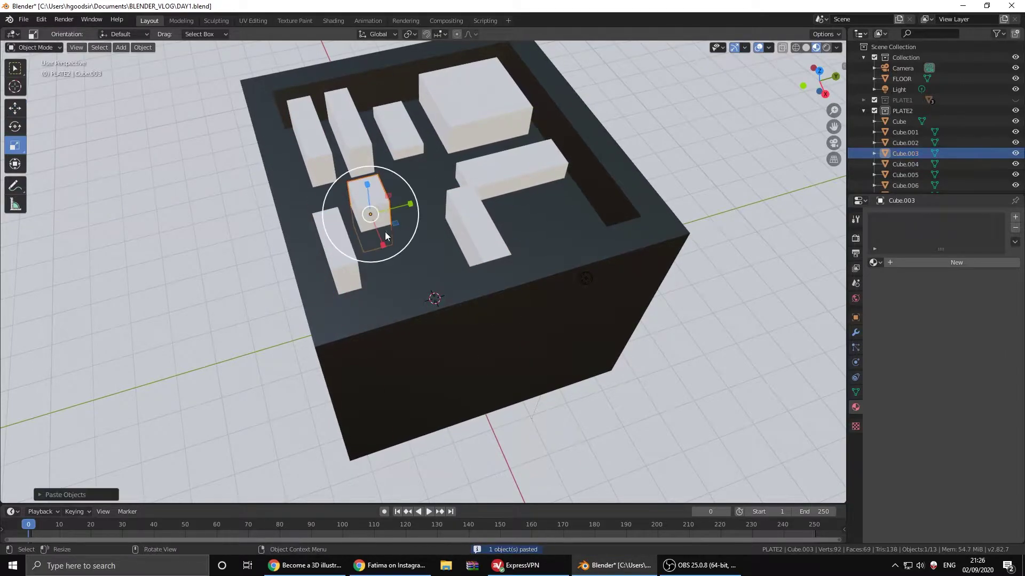
{"action": "key", "text": "ctrl+v"}
{"action": "key", "text": "shift+z"}
{"action": "key", "text": "KP_7"}
{"action": "key", "text": "shift+space"}
{"action": "key", "text": "g"}
{"action": "left_click_drag", "start_coordinate": [388, 196], "coordinate": [535, 199]}
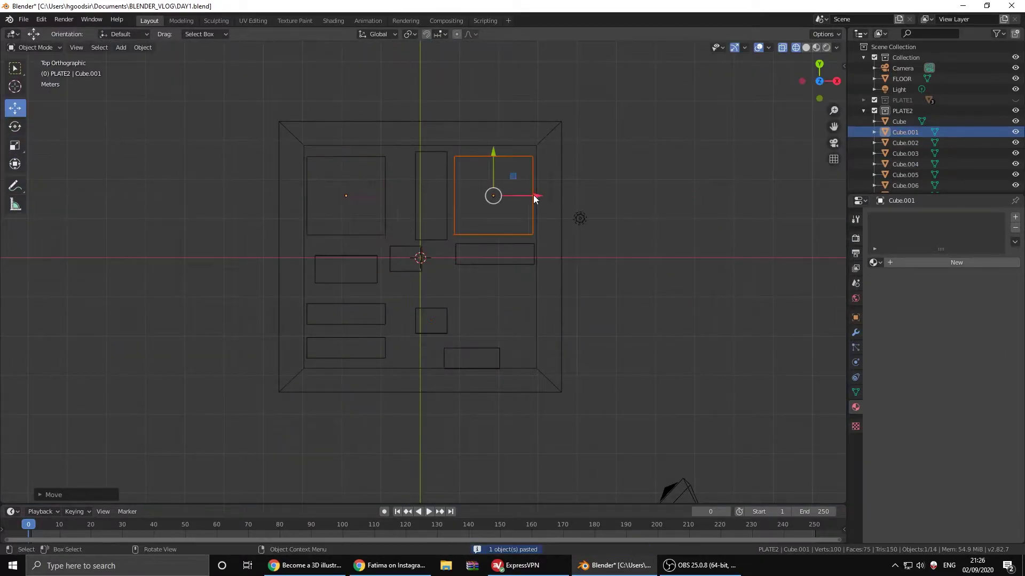
- Paste three more blocks and squeeze each into a thin bar along one axis
{"action": "key", "text": "ctrl+v"}
{"action": "key", "text": "shift+space"}
{"action": "key", "text": "s"}
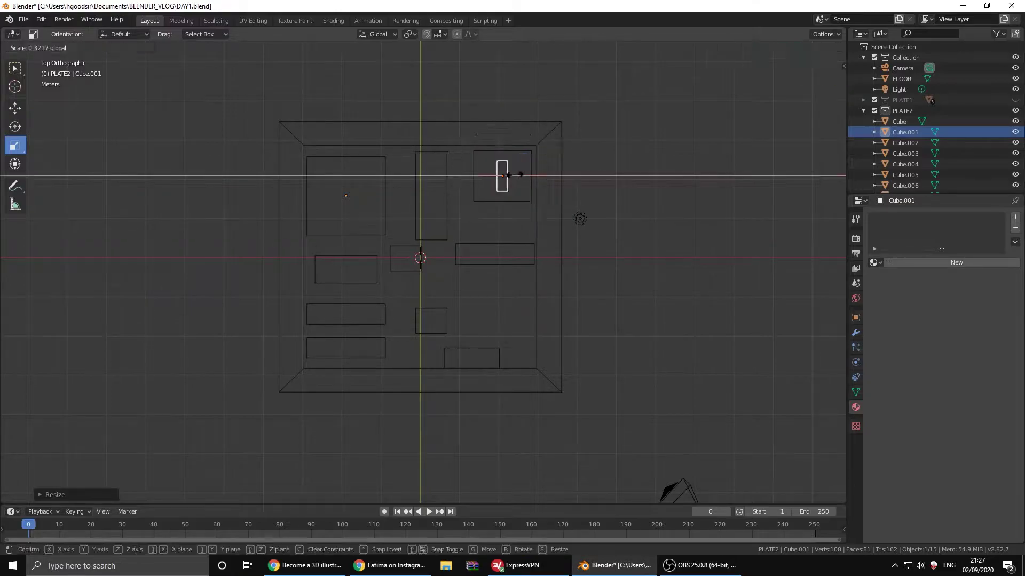
{"action": "key", "text": "ctrl+v"}
{"action": "key", "text": "shift+space"}
{"action": "key", "text": "s"}
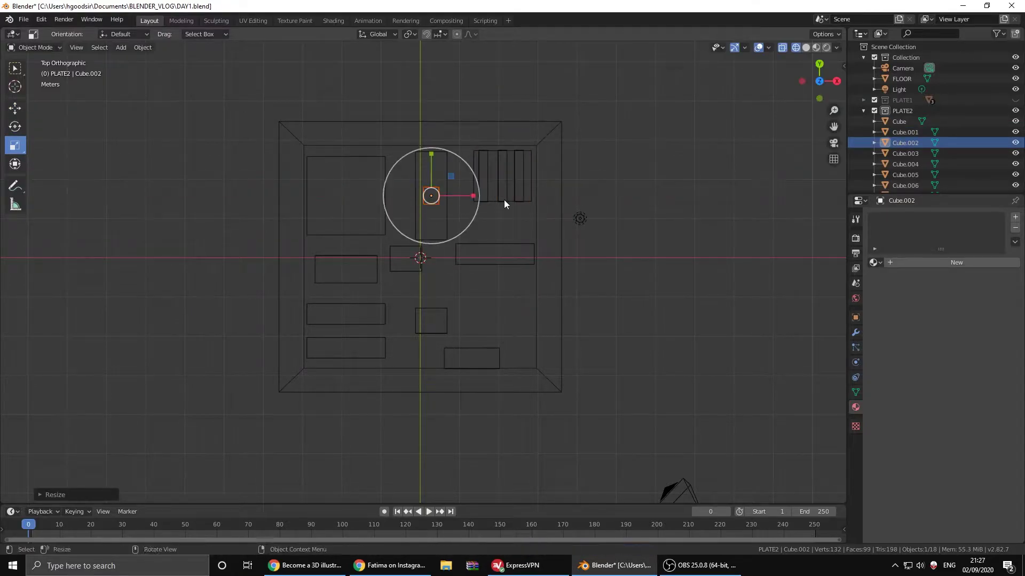
{"action": "key", "text": "ctrl+v"}
{"action": "key", "text": "shift+space"}
{"action": "key", "text": "s"}
- Paste three more blocks in perspective view and move them into the box
{"action": "middle_click_drag", "start_coordinate": [453, 165], "coordinate": [487, 192]}
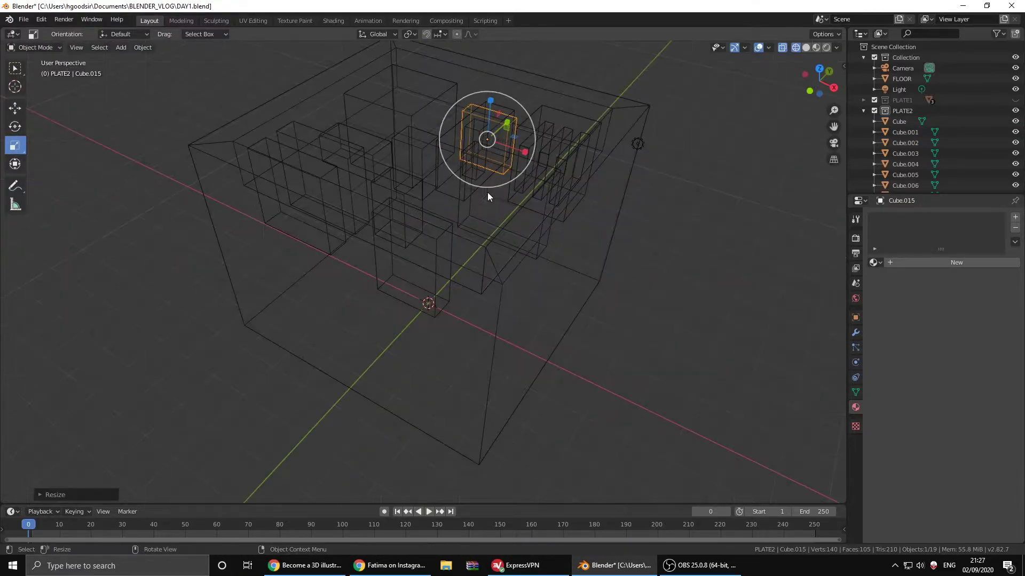
{"action": "mouse_move", "coordinate": [542, 142]}
{"action": "middle_mouse_down"}
{"action": "mouse_move", "coordinate": [501, 219]}
{"action": "mouse_move", "coordinate": [501, 253]}
{"action": "mouse_move", "coordinate": [437, 246]}
{"action": "mouse_move", "coordinate": [406, 220]}
{"action": "mouse_move", "coordinate": [425, 140]}
{"action": "mouse_move", "coordinate": [440, 167]}
{"action": "mouse_move", "coordinate": [374, 133]}
{"action": "mouse_move", "coordinate": [342, 88]}
{"action": "mouse_move", "coordinate": [521, 191]}
{"action": "middle_mouse_up"}
{"action": "key", "text": "ctrl+v"}
{"action": "key", "text": "shift+space"}
{"action": "key", "text": "g"}
{"action": "left_click", "coordinate": [500, 253]}
{"action": "key", "text": "shift+z"}
{"action": "left_click", "coordinate": [421, 187]}
- Duplicate a block with Shift+D and reposition blocks to fill gaps
{"action": "key", "text": "shift+d"}
{"action": "left_click", "coordinate": [342, 88]}
{"action": "left_click", "coordinate": [521, 191]}
{"action": "key", "text": "g"}
{"action": "left_click", "coordinate": [541, 139]}
{"action": "mouse_move", "coordinate": [541, 139]}
{"action": "middle_mouse_down"}
{"action": "mouse_move", "coordinate": [434, 91]}
{"action": "mouse_move", "coordinate": [422, 197]}
{"action": "middle_mouse_up"}
- Paste a group of blocks, rotate them about 90° and slide them into place
{"action": "key", "text": "ctrl+v"}
{"action": "key", "text": "shift+space"}
{"action": "key", "text": "r"}
{"action": "key", "text": "KP_7"}
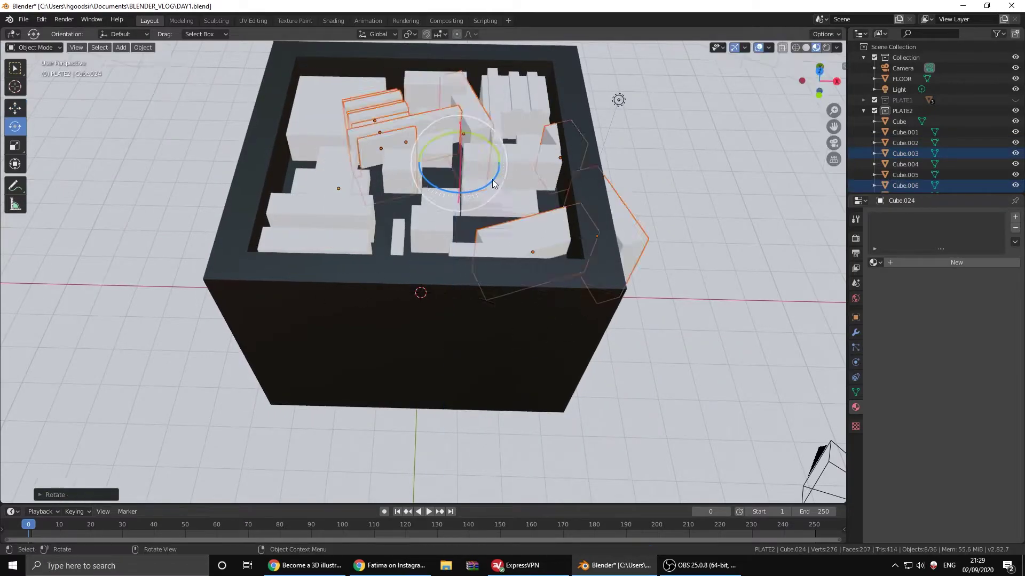
{"action": "left_click_drag", "start_coordinate": [489, 264], "coordinate": [2, 109]}
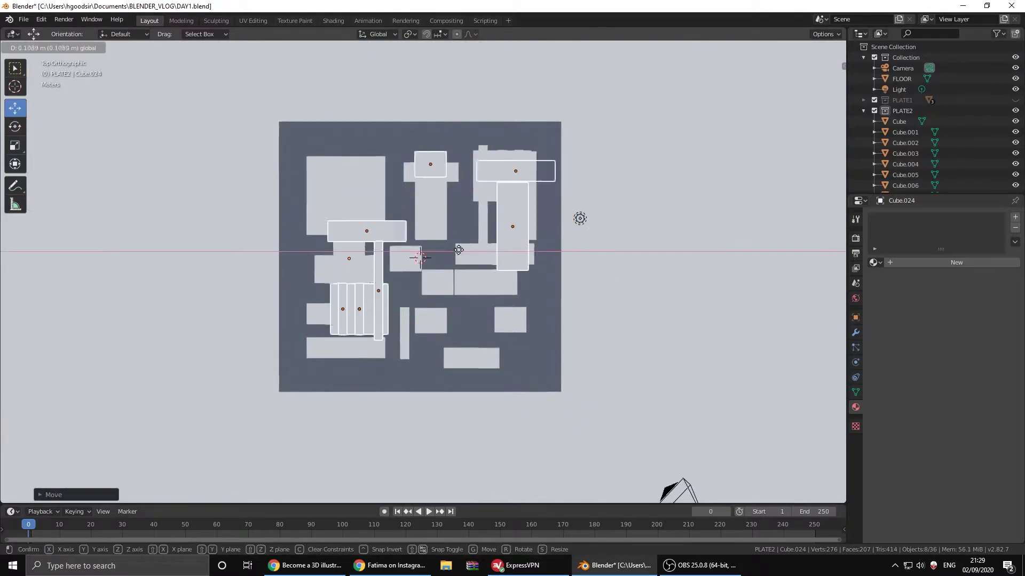
- Shift one block along the X axis in wireframe view, then return to solid shading
{"action": "key", "text": "shift+z"}
{"action": "left_click", "coordinate": [566, 348]}
{"action": "key", "text": "g"}
{"action": "key", "text": "x"}
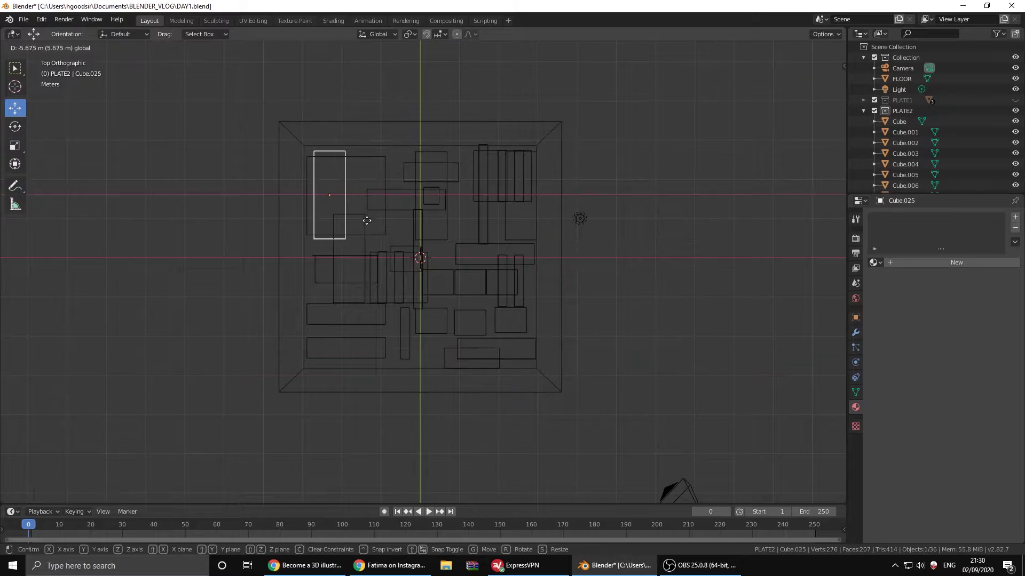
{"action": "middle_click_drag", "start_coordinate": [366, 219], "coordinate": [421, 169]}
{"action": "key", "text": "shift+z"}
{"action": "scroll", "coordinate": [898, 156], "scroll_direction": "down", "scroll_amount": 3}
- Join the blocks into one VEG object and select its whole mesh in Edit Mode
{"action": "key", "text": "ctrl+z"}
{"action": "key", "text": "ctrl+z"}
{"action": "key", "text": "ctrl+z"}
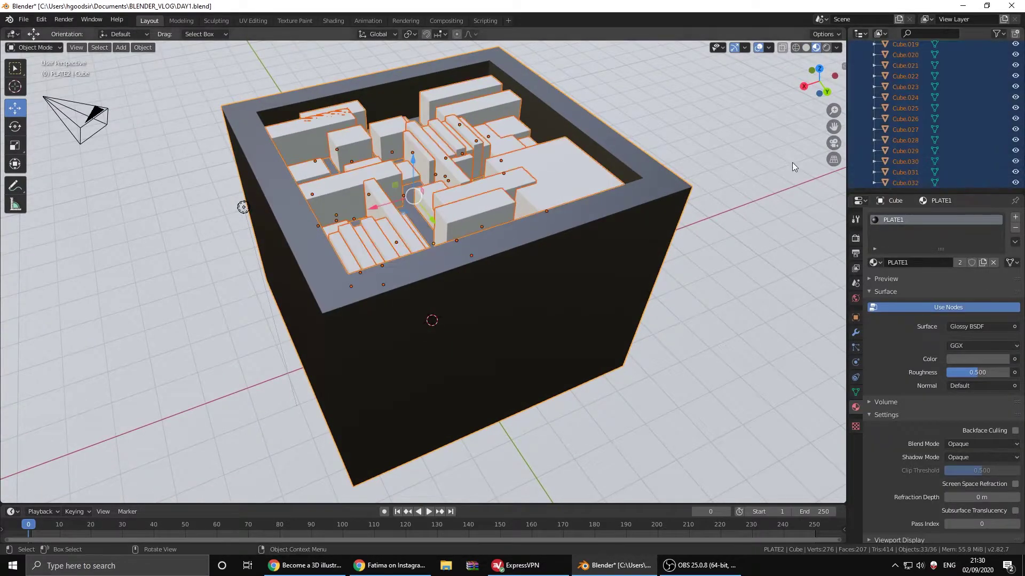
{"action": "middle_click_drag", "start_coordinate": [654, 180], "coordinate": [688, 187]}
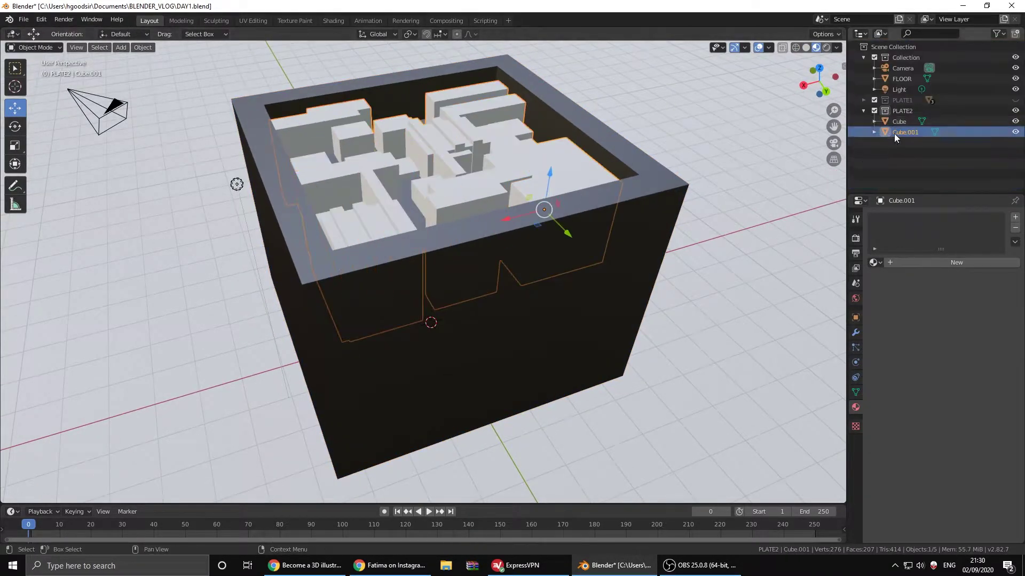
{"action": "key", "text": "Tab"}
{"action": "key", "text": "KP_3"}
{"action": "key", "text": "alt+a"}
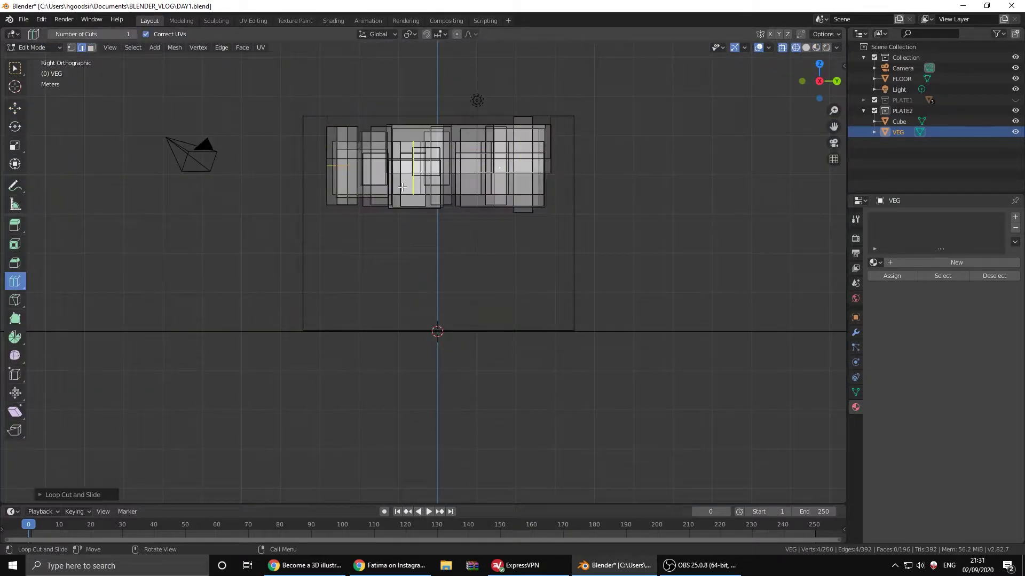
{"action": "key", "text": "a"}
{"action": "key", "text": "Tab"}
{"action": "key", "text": "a"}
{"action": "key", "text": "Tab"}
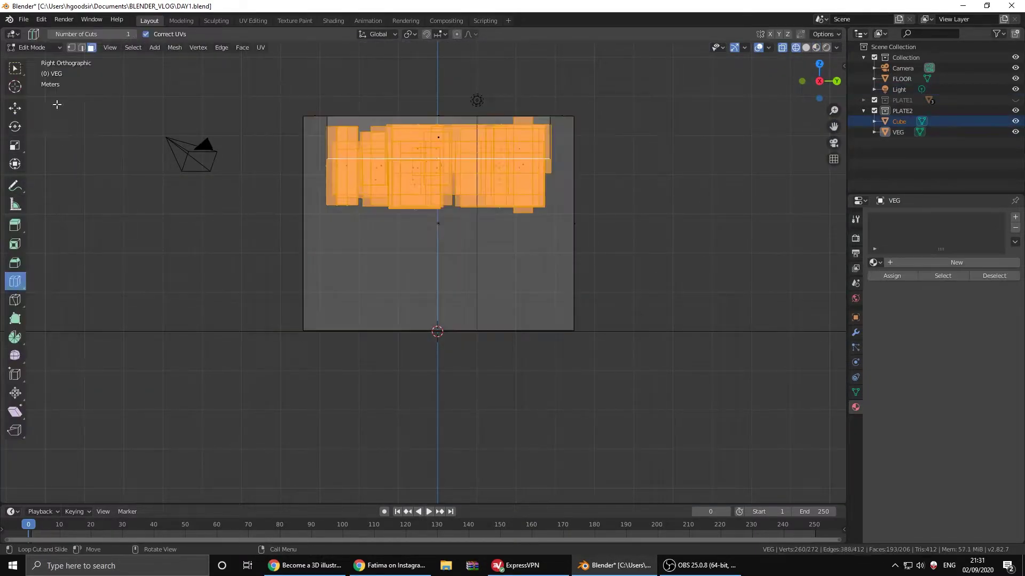
- Knife-cut the VEG blocks with X-ray on so they fit inside the box
{"action": "left_click", "coordinate": [15, 300]}
{"action": "mouse_move", "coordinate": [645, 174]}
{"action": "middle_mouse_down"}
{"action": "mouse_move", "coordinate": [542, 247]}
{"action": "mouse_move", "coordinate": [374, 214]}
{"action": "middle_mouse_up"}
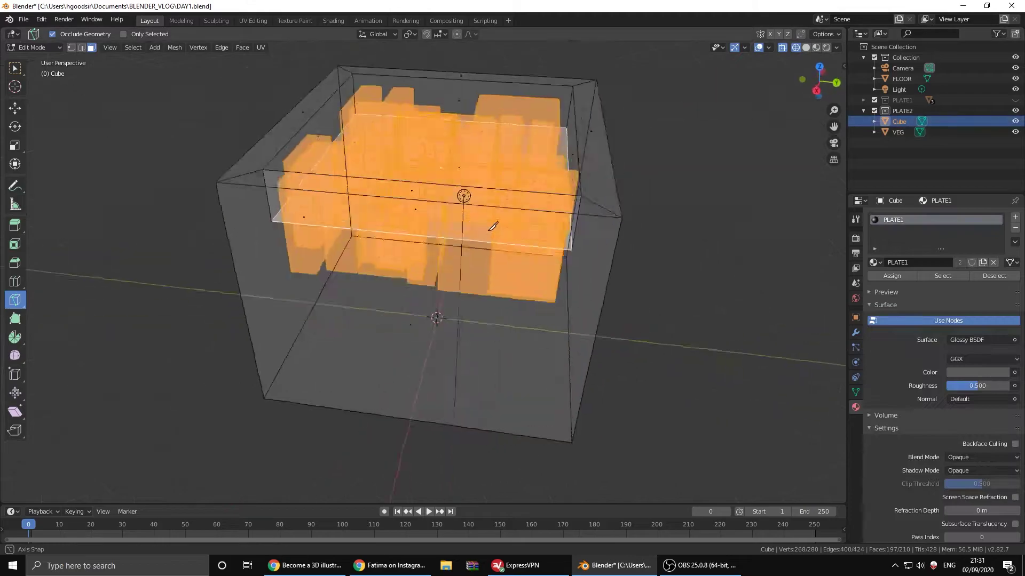
{"action": "key", "text": "alt+z"}
{"action": "key", "text": "Tab"}
{"action": "key", "text": "Tab"}
{"action": "key", "text": "KP_3"}
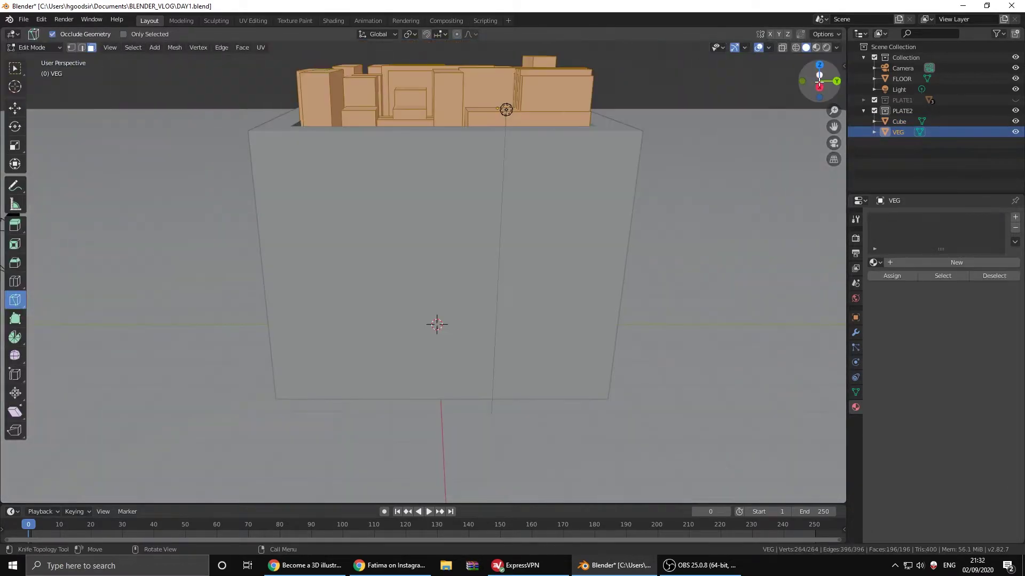
{"action": "key", "text": "alt+z"}
{"action": "key", "text": "Return"}
{"action": "middle_click_drag", "start_coordinate": [247, 119], "coordinate": [522, 218]}
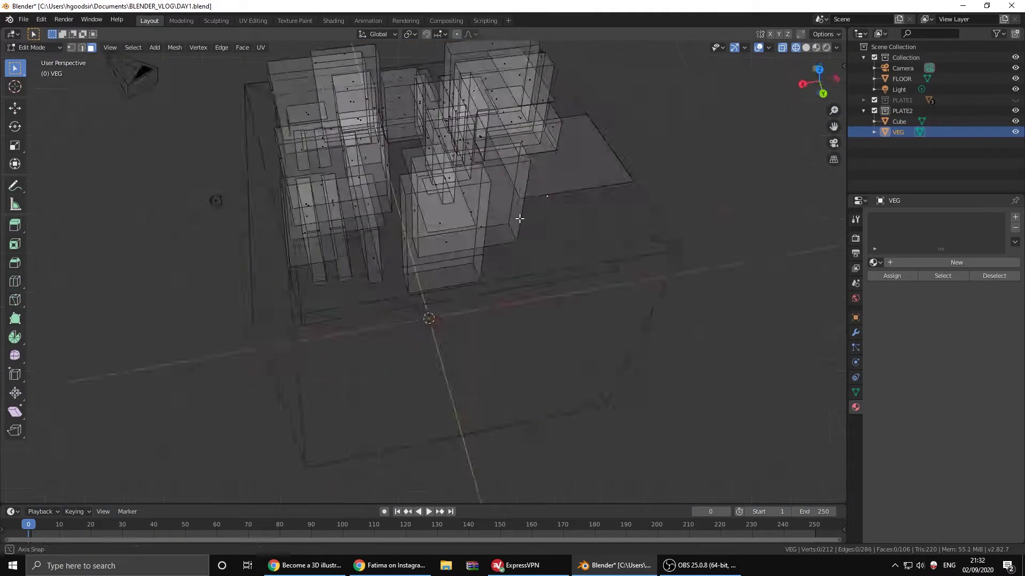
{"action": "key", "text": "Tab"}
{"action": "key", "text": "alt+z"}
{"action": "middle_click_drag", "start_coordinate": [203, 179], "coordinate": [243, 246]}
- Create a new material for the VEG blocks with a pink base colour
{"action": "key", "text": "Tab"}
{"action": "left_click", "coordinate": [956, 262]}
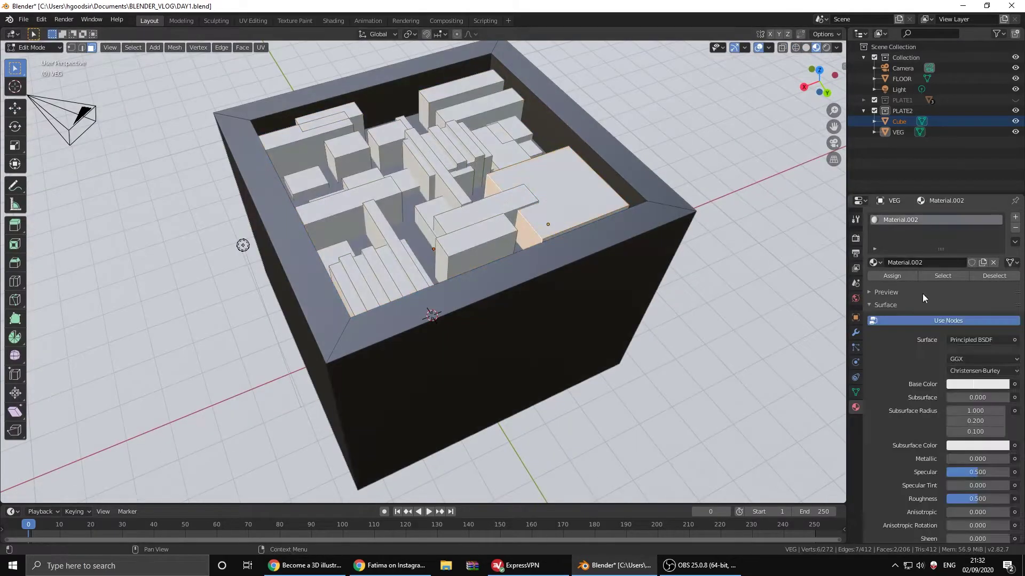
{"action": "left_click", "coordinate": [977, 384]}
{"action": "left_click", "coordinate": [926, 251]}
- Add a green material slot and apply it to the selected long bar faces
{"action": "left_click", "coordinate": [1014, 219]}
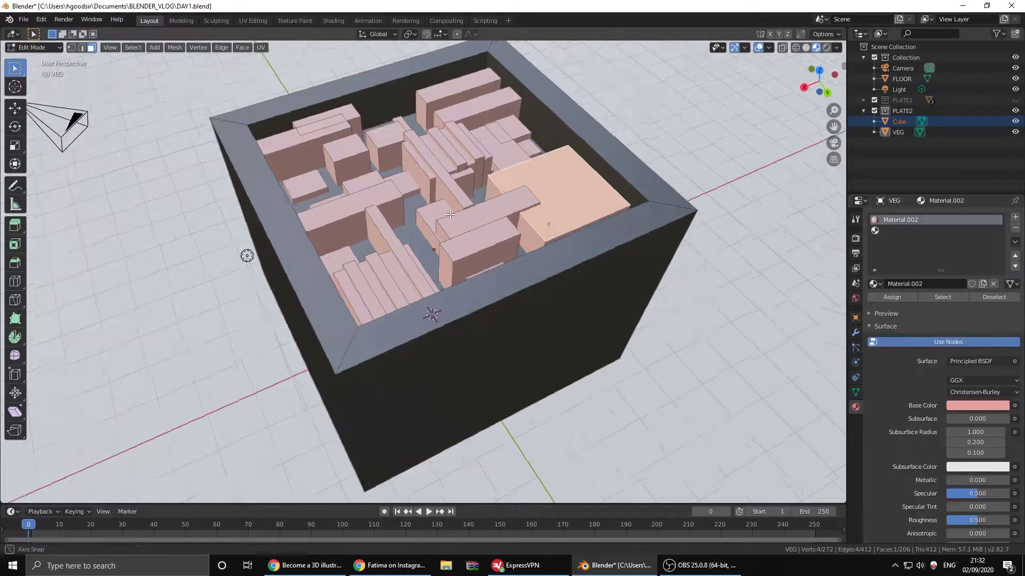
{"action": "middle_click_drag", "start_coordinate": [480, 266], "coordinate": [507, 230]}
{"action": "left_click", "coordinate": [492, 228]}
{"action": "left_click", "coordinate": [427, 160], "text": "shift"}
{"action": "mouse_move", "coordinate": [640, 142]}
{"action": "middle_mouse_down"}
{"action": "mouse_move", "coordinate": [504, 175]}
{"action": "mouse_move", "coordinate": [480, 213]}
{"action": "mouse_move", "coordinate": [507, 160]}
{"action": "mouse_move", "coordinate": [545, 119]}
{"action": "mouse_move", "coordinate": [480, 267]}
{"action": "mouse_move", "coordinate": [507, 250]}
{"action": "mouse_move", "coordinate": [534, 187]}
{"action": "mouse_move", "coordinate": [560, 160]}
{"action": "middle_mouse_up"}
{"action": "left_click", "coordinate": [426, 186], "text": "shift"}
{"action": "left_click", "coordinate": [890, 240]}
{"action": "left_click", "coordinate": [977, 405]}
{"action": "left_click", "coordinate": [892, 296]}
- Add Material.003 with an orange base colour and assign it to another block's faces
{"action": "left_click", "coordinate": [438, 256]}
{"action": "left_click", "coordinate": [1015, 217]}
{"action": "left_click", "coordinate": [904, 283]}
{"action": "left_click", "coordinate": [319, 198], "text": "shift"}
{"action": "left_click", "coordinate": [977, 405]}
{"action": "left_click", "coordinate": [900, 220]}
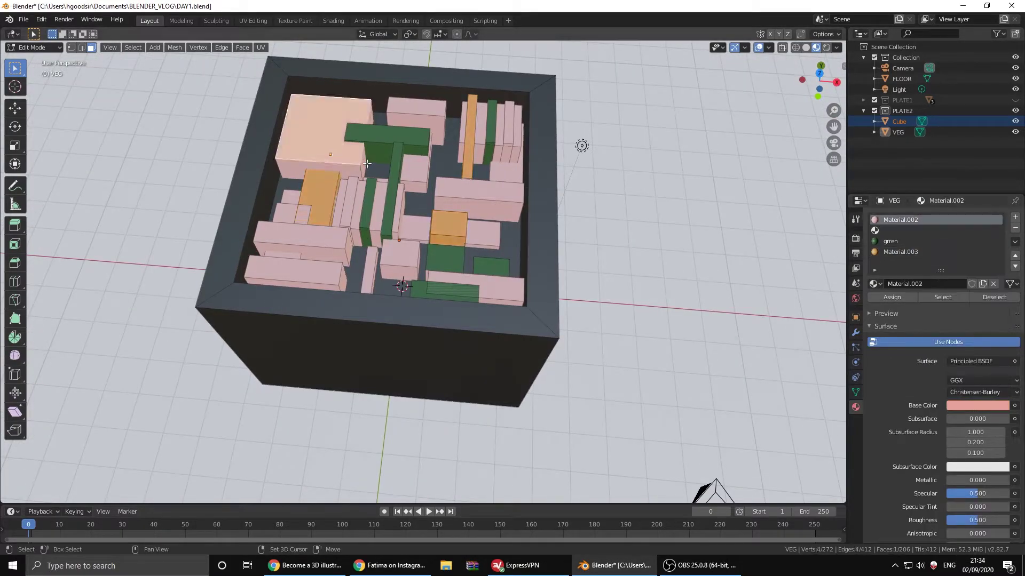
- Select faces on the top-left block and add Material.004 for the remaining blocks
{"action": "left_click", "coordinate": [325, 133], "text": "shift"}
{"action": "mouse_move", "coordinate": [331, 139]}
{"action": "middle_mouse_down"}
{"action": "mouse_move", "coordinate": [488, 141]}
{"action": "mouse_move", "coordinate": [533, 240]}
{"action": "middle_mouse_up"}
{"action": "left_click", "coordinate": [1015, 217]}
{"action": "left_click", "coordinate": [904, 284]}
{"action": "left_click", "coordinate": [461, 177], "text": "shift"}
{"action": "left_click", "coordinate": [977, 405]}
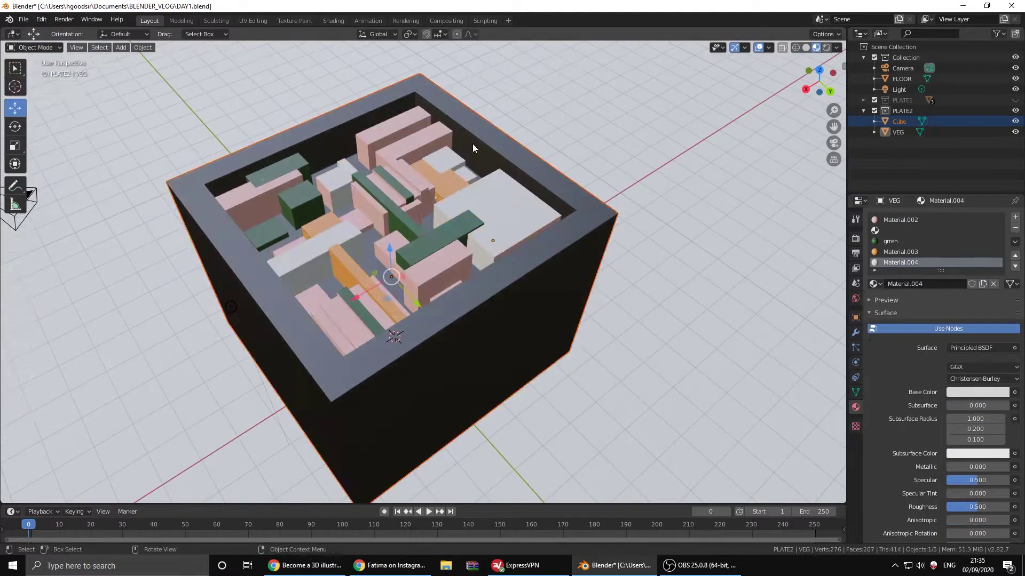
- Return to Object Mode and rename the box object CUBE_PLATE
{"action": "key", "text": "Tab"}
{"action": "scroll", "coordinate": [439, 274], "scroll_direction": "down", "scroll_amount": 5}
{"action": "scroll", "coordinate": [439, 274], "scroll_direction": "up", "scroll_amount": 3}
{"action": "double_click", "coordinate": [899, 121]}
{"action": "type", "text": "TE"}
{"action": "key", "text": "Return"}
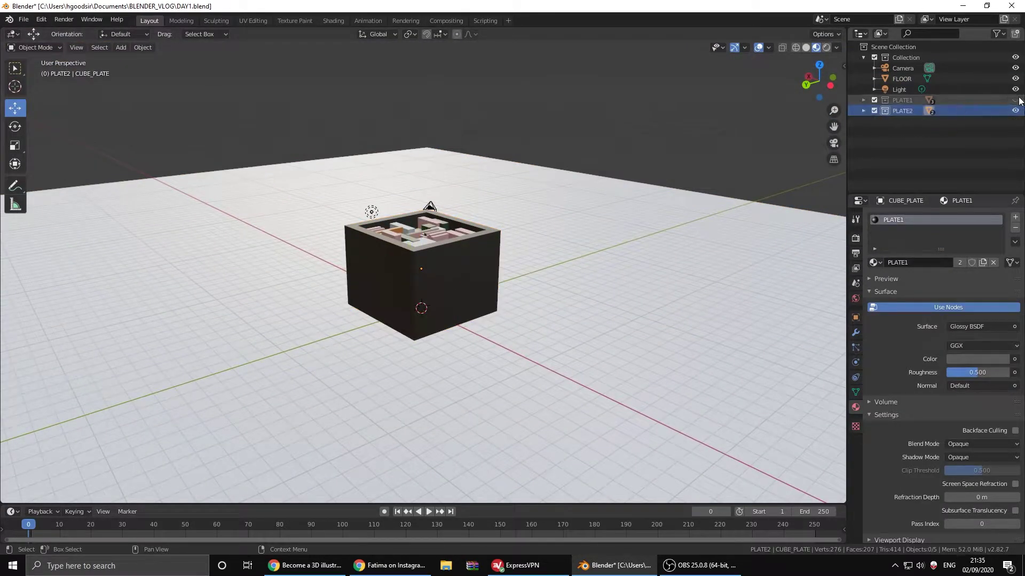
- Shrink the box with its vegetables, delete two unwanted objects, and move it beside the sushi plate
{"action": "left_click", "coordinate": [1015, 100]}
{"action": "left_click", "coordinate": [898, 132], "text": "ctrl"}
{"action": "left_click_drag", "start_coordinate": [421, 273], "coordinate": [617, 323]}
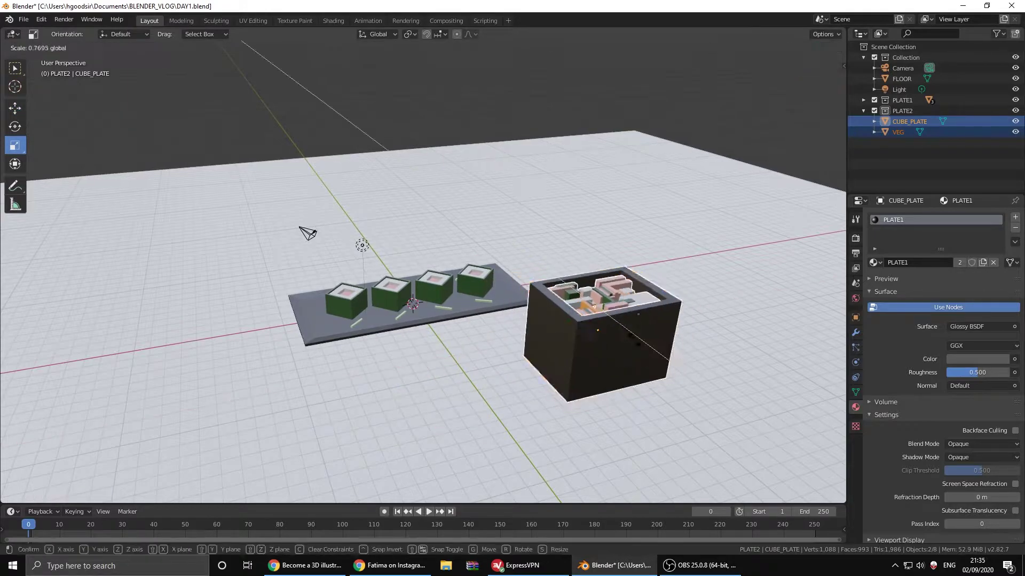
{"action": "mouse_move", "coordinate": [642, 345]}
{"action": "middle_mouse_down"}
{"action": "mouse_move", "coordinate": [630, 286]}
{"action": "mouse_move", "coordinate": [571, 322]}
{"action": "mouse_move", "coordinate": [637, 372]}
{"action": "mouse_move", "coordinate": [600, 182]}
{"action": "middle_mouse_up"}
{"action": "key", "text": "x"}
{"action": "left_click", "coordinate": [571, 322]}
{"action": "key", "text": "KP_3"}
{"action": "key", "text": "g"}
{"action": "key", "text": "z"}
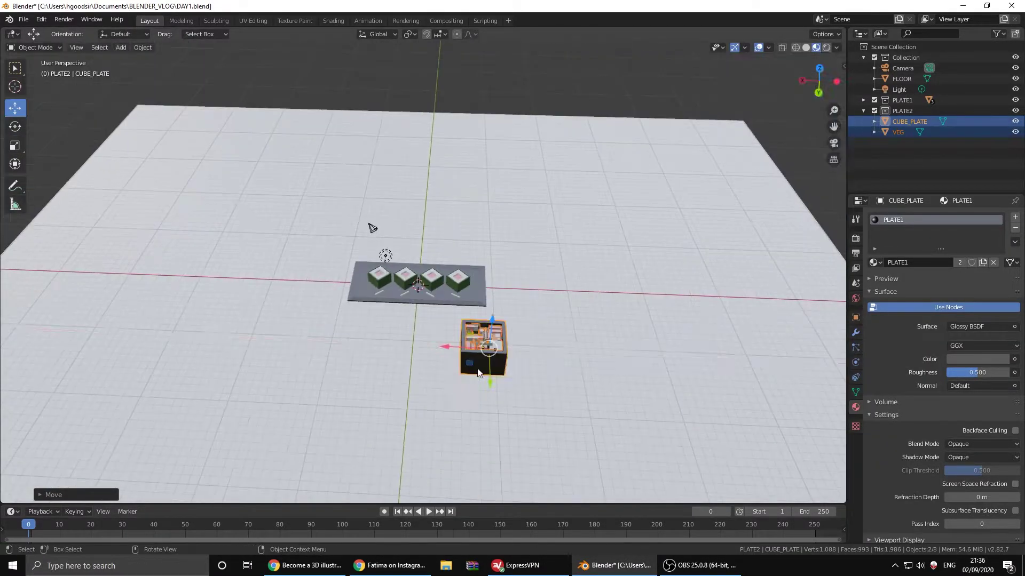
- Hide both plate collections and add a new collection
{"action": "right_click", "coordinate": [904, 48]}
{"action": "left_click", "coordinate": [904, 48]}
{"action": "double_click", "coordinate": [905, 122]}
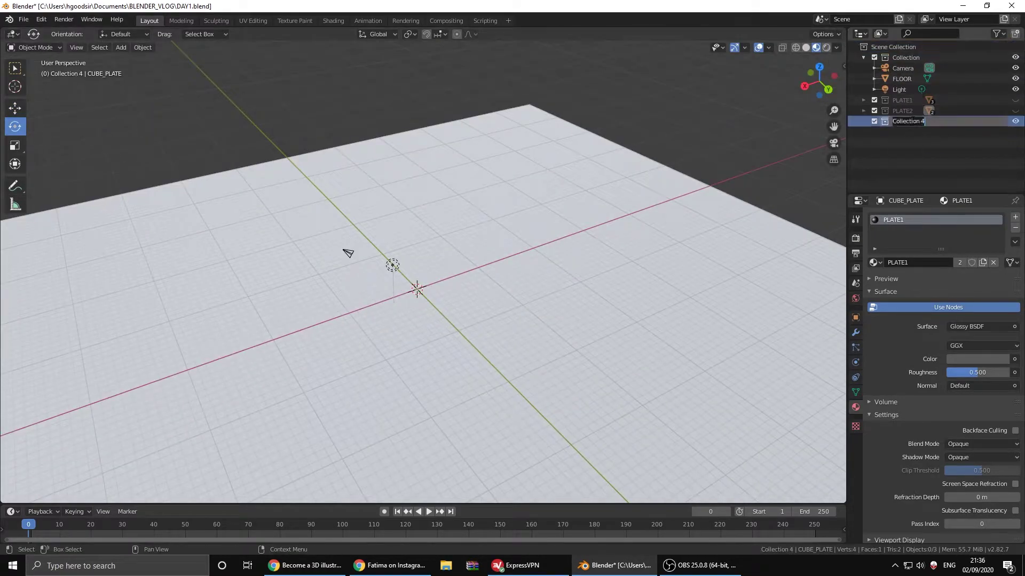
- Compare the Instagram low-poly sushi reference beside Blender's scene list, then return to Blender
{"action": "key", "text": "alt+Tab"}
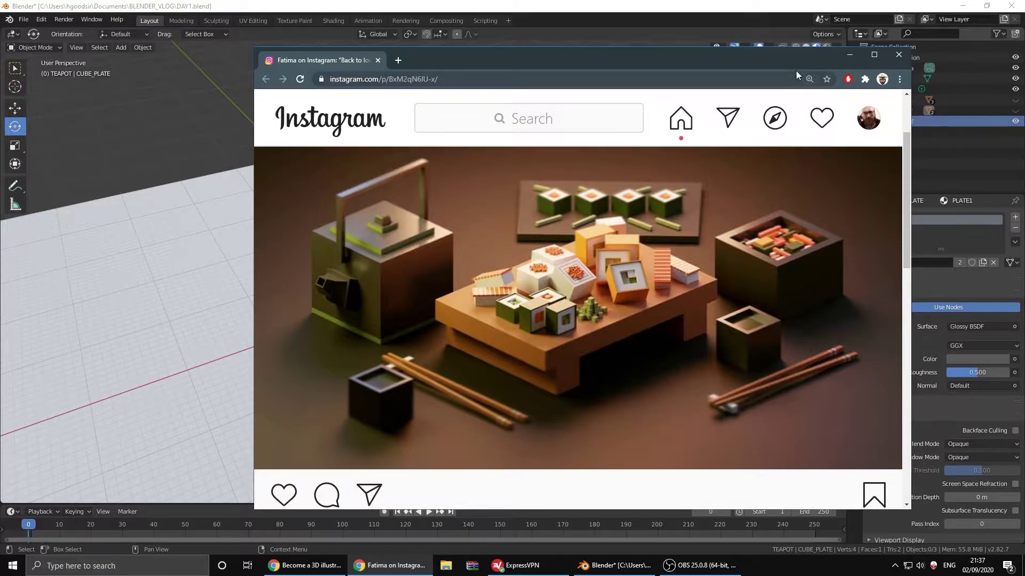
{"action": "left_click_drag", "start_coordinate": [795, 64], "coordinate": [697, 62]}
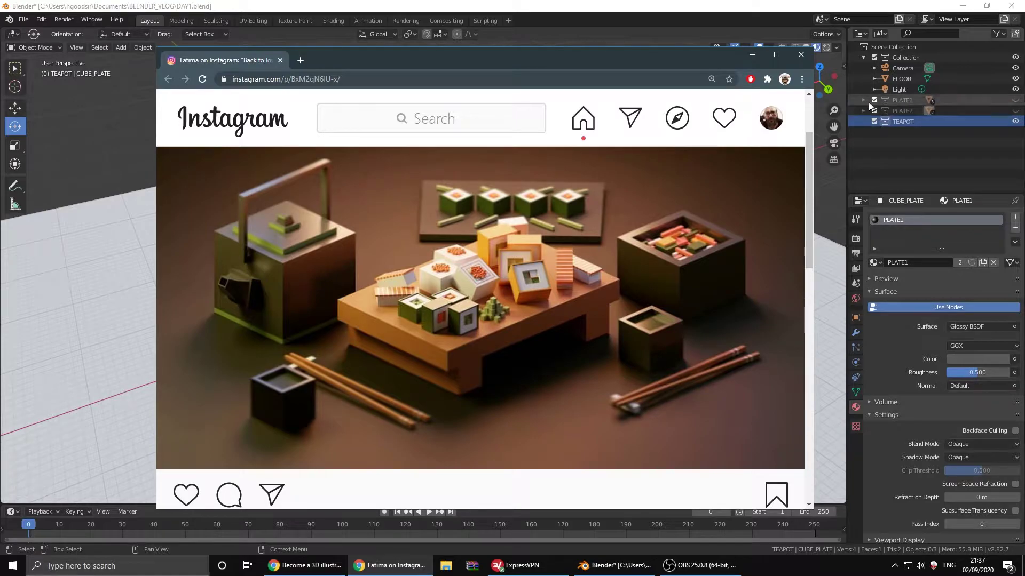
{"action": "left_click", "coordinate": [901, 102]}
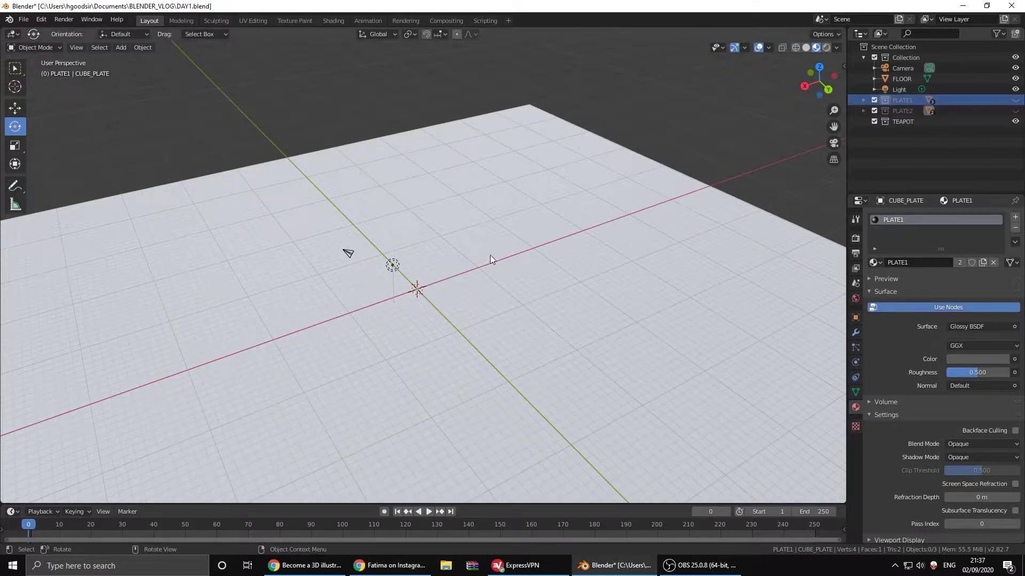
{"action": "left_click", "coordinate": [900, 101]}
{"action": "left_click", "coordinate": [1015, 100]}
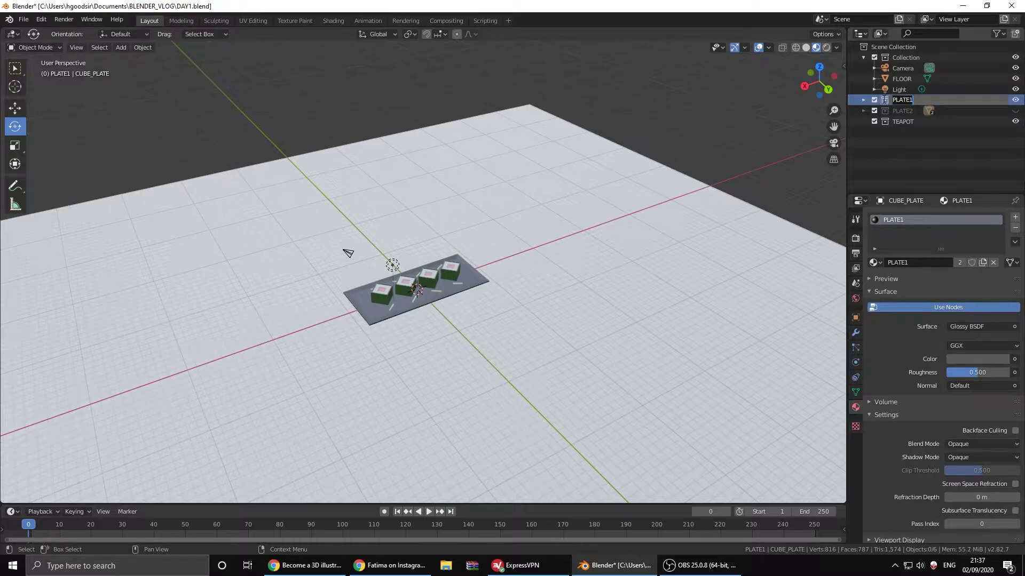
{"action": "left_click", "coordinate": [895, 113]}
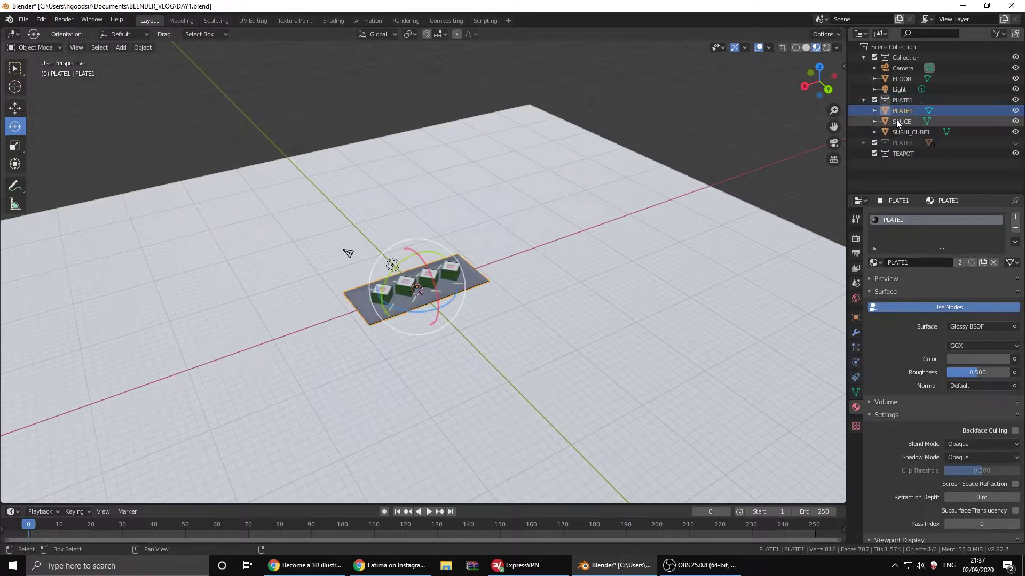
{"action": "left_click", "coordinate": [897, 128], "text": "shift"}
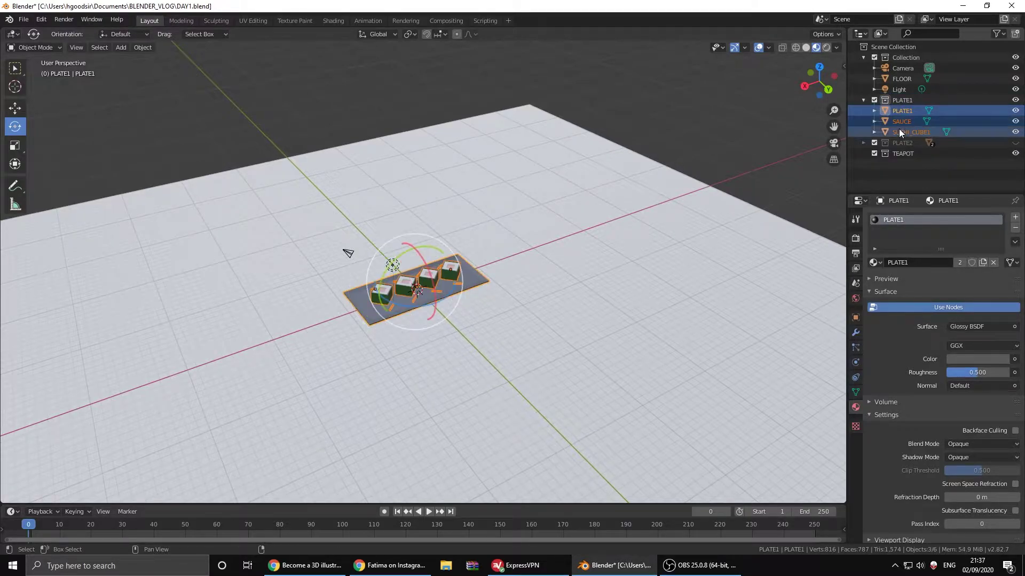
{"action": "left_click", "coordinate": [862, 100]}
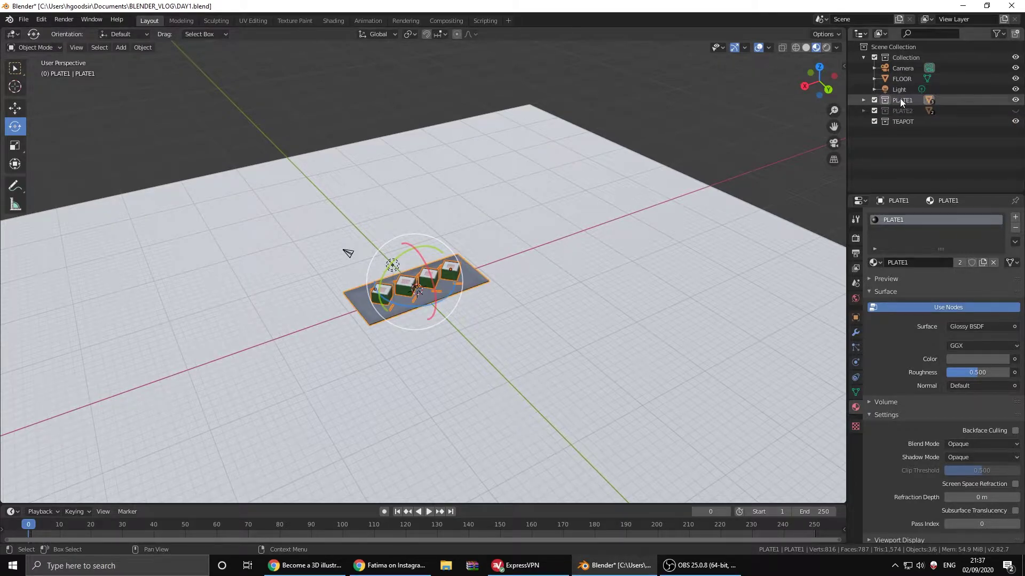
{"action": "left_click", "coordinate": [901, 102]}
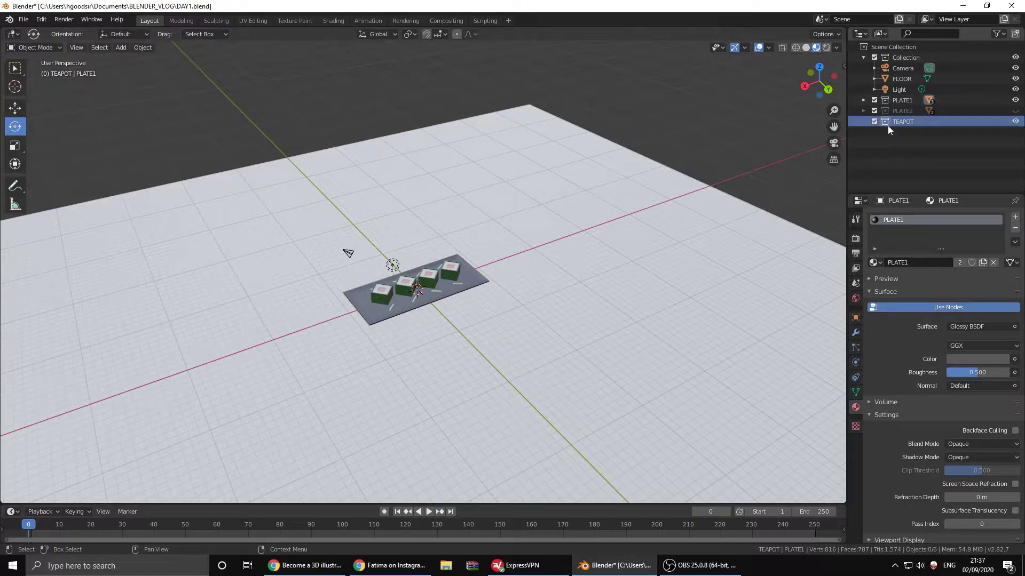
{"action": "left_click", "coordinate": [390, 565]}
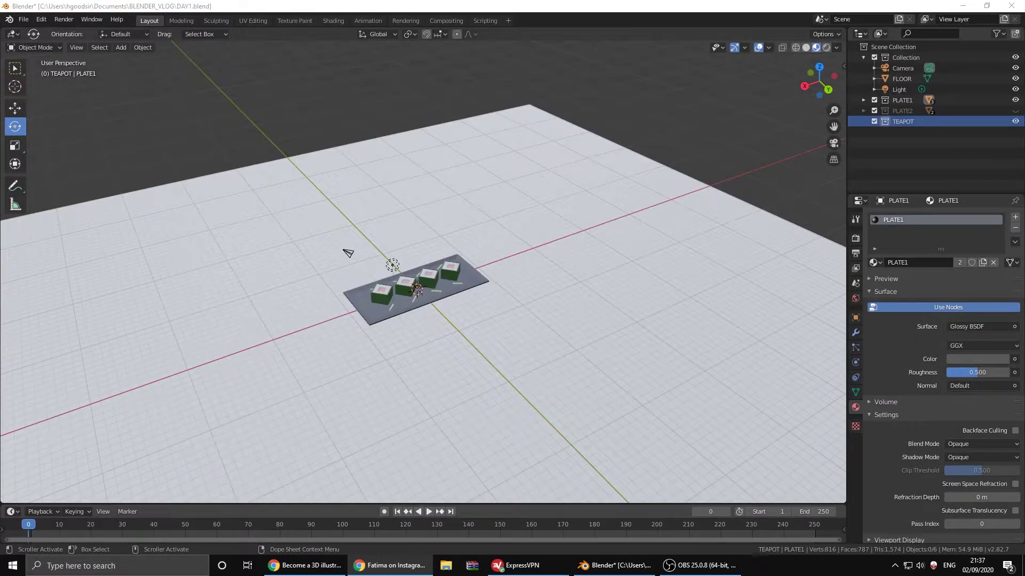
{"action": "left_click", "coordinate": [1014, 100]}
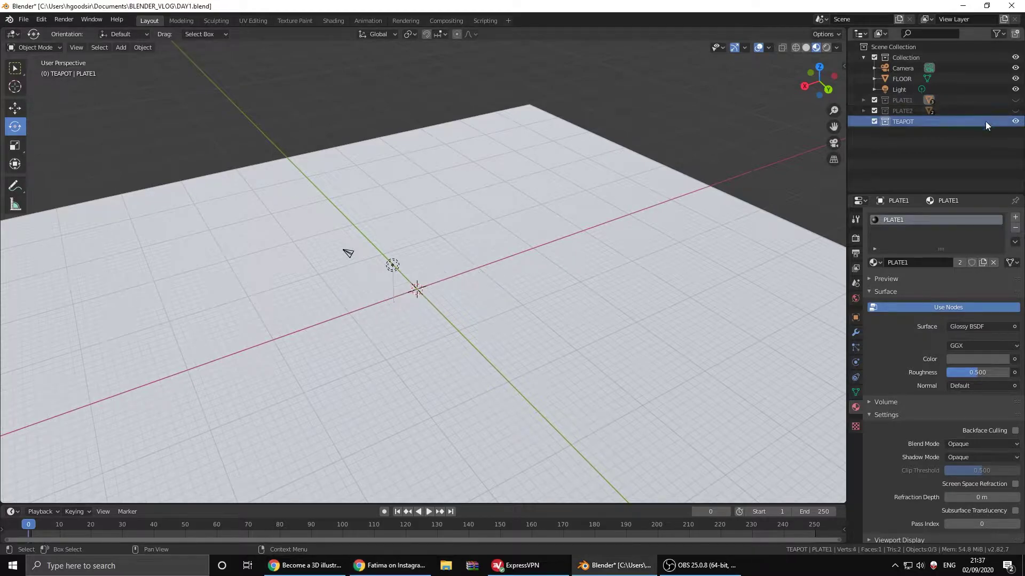
- Add a scaled-up cube to the TEAPOT collection and name it TEA_POT
{"action": "left_click", "coordinate": [120, 47]}
{"action": "left_click", "coordinate": [229, 79]}
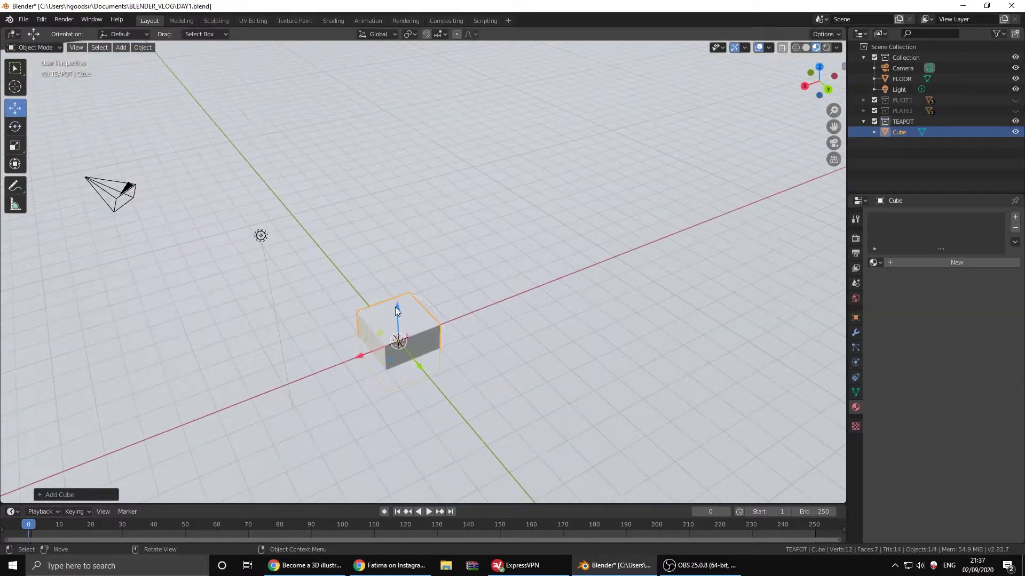
{"action": "key", "text": "s"}
{"action": "left_click", "coordinate": [450, 292]}
{"action": "left_click", "coordinate": [15, 107]}
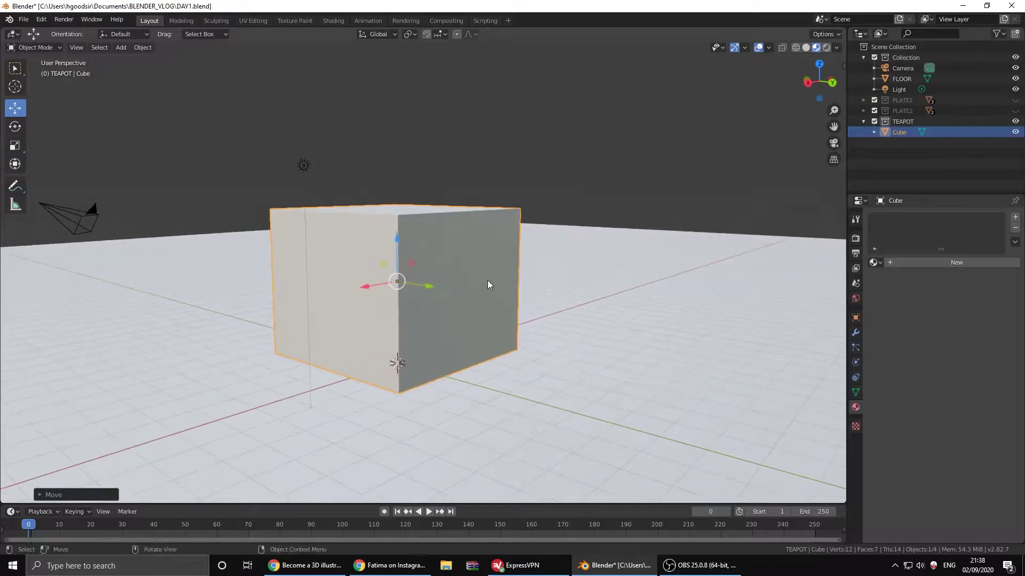
{"action": "double_click", "coordinate": [899, 131]}
{"action": "type", "text": "TEA_POT"}
{"action": "key", "text": "Return"}
{"action": "left_click", "coordinate": [899, 262]}
- Name the teapot's new material and make it a dark Glossy BSDF
{"action": "type", "text": "A_POT"}
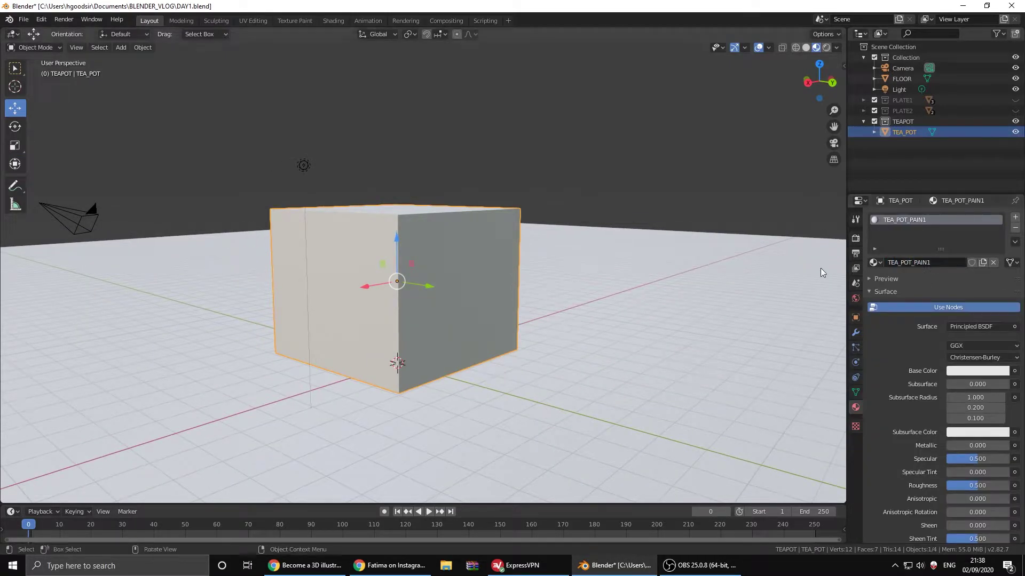
{"action": "key", "text": "Return"}
{"action": "type", "text": "T"}
{"action": "left_click", "coordinate": [982, 326]}
{"action": "left_click", "coordinate": [930, 150]}
{"action": "left_click", "coordinate": [976, 359]}
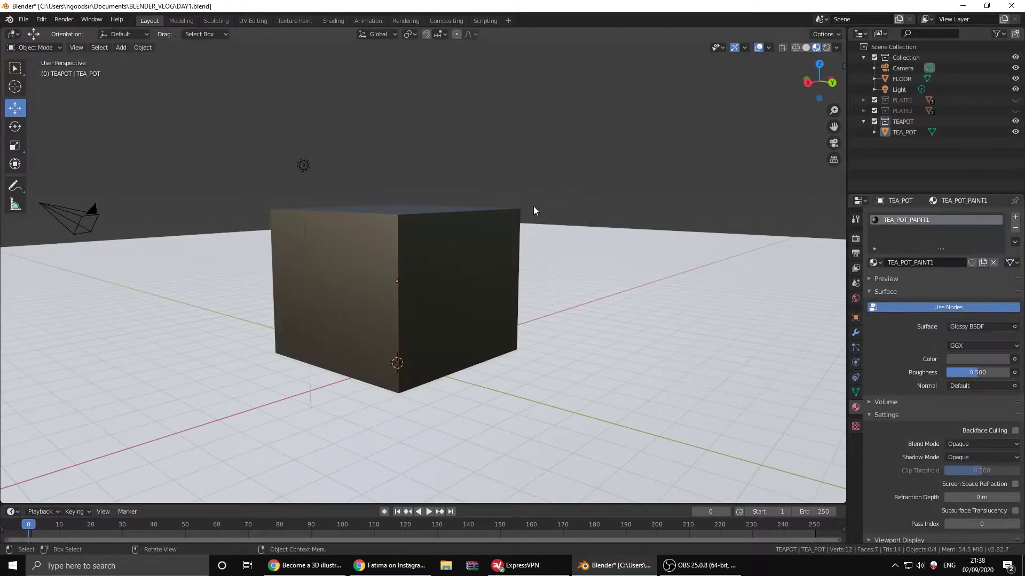
- In Edit Mode, add a horizontal edge loop around the teapot cube
{"action": "key", "text": "Tab"}
{"action": "key", "text": "ctrl+r"}
{"action": "left_click", "coordinate": [398, 267]}
{"action": "left_click", "coordinate": [404, 304]}
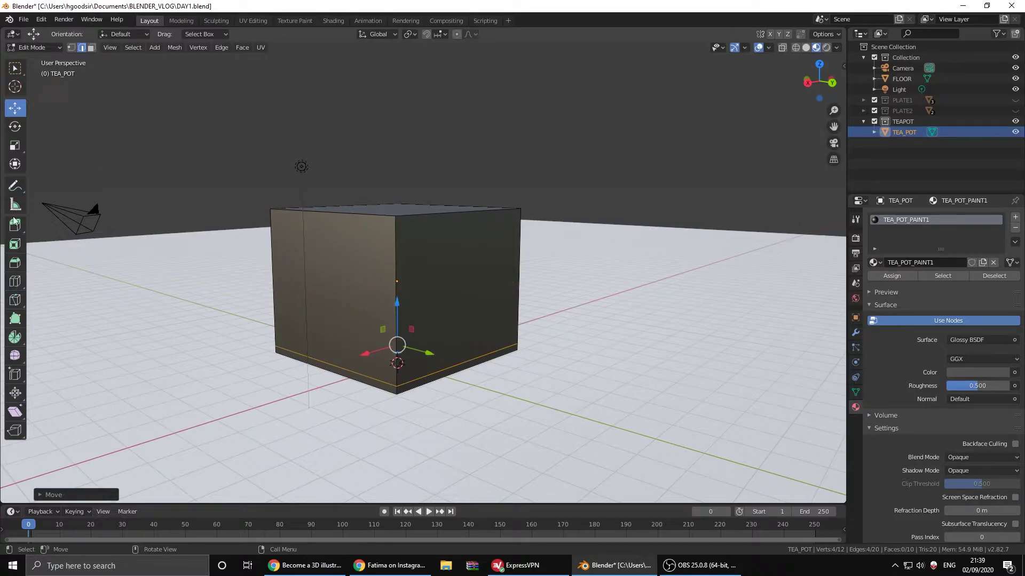
- Extrude, scale and inset a side face to form the teapot's spout
{"action": "left_click", "coordinate": [15, 225]}
{"action": "key", "text": "s"}
{"action": "left_click", "coordinate": [280, 297]}
{"action": "middle_click_drag", "start_coordinate": [279, 297], "coordinate": [301, 311]}
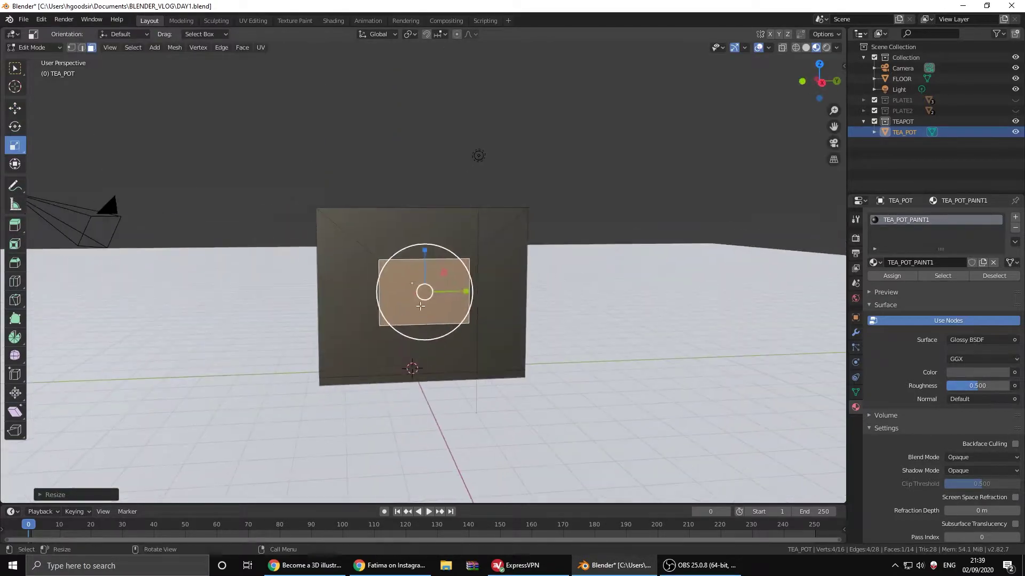
{"action": "left_click_drag", "start_coordinate": [302, 310], "coordinate": [332, 281]}
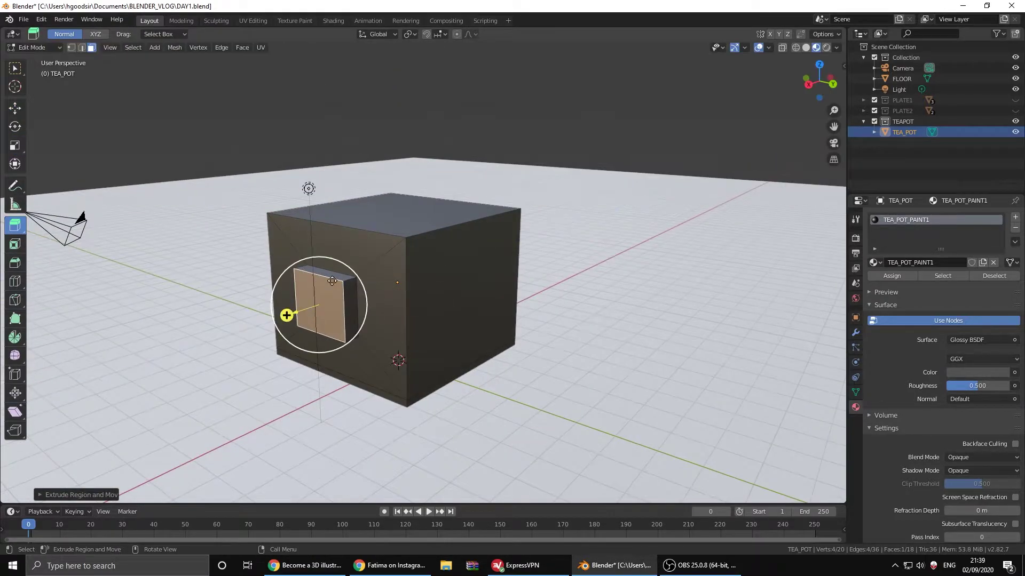
{"action": "key", "text": "s"}
{"action": "left_click", "coordinate": [274, 320]}
{"action": "key", "text": "i"}
{"action": "mouse_move", "coordinate": [275, 320]}
{"action": "middle_mouse_down"}
{"action": "mouse_move", "coordinate": [303, 290]}
{"action": "mouse_move", "coordinate": [261, 303]}
{"action": "middle_mouse_up"}
{"action": "left_click", "coordinate": [303, 291]}
{"action": "key", "text": "e"}
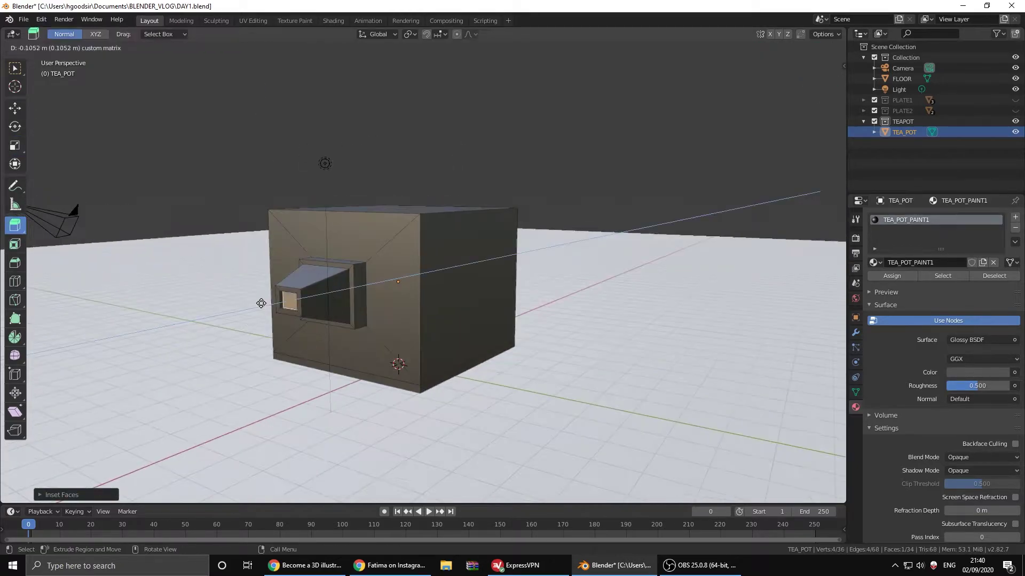
- Tilt the spout tip upward and shift it sideways along X
{"action": "key", "text": "ctrl+KP_1"}
{"action": "key", "text": "alt+z"}
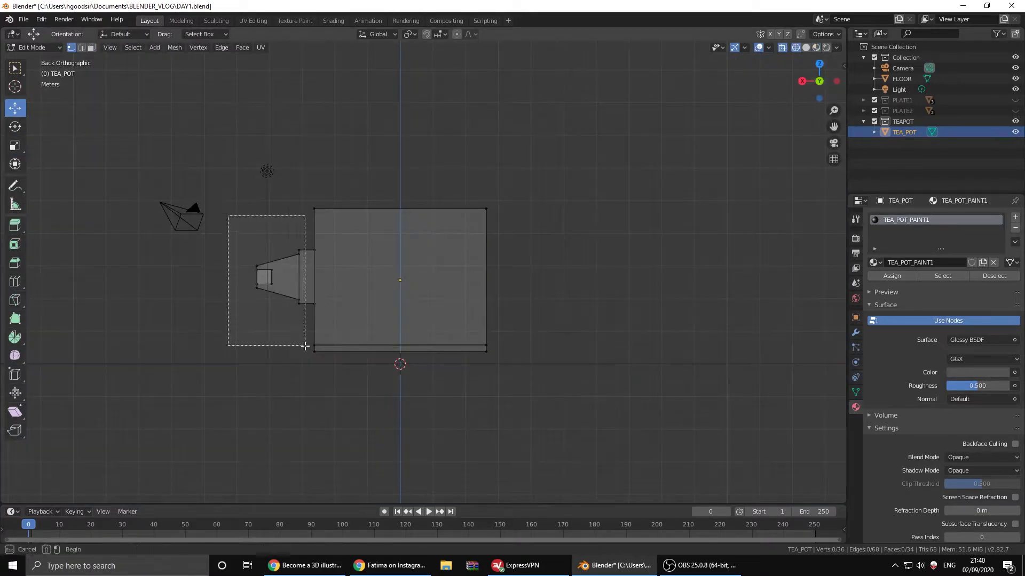
{"action": "key", "text": "r"}
{"action": "left_click", "coordinate": [18, 122]}
{"action": "key", "text": "g"}
{"action": "left_click", "coordinate": [281, 262]}
{"action": "key", "text": "g"}
{"action": "key", "text": "x"}
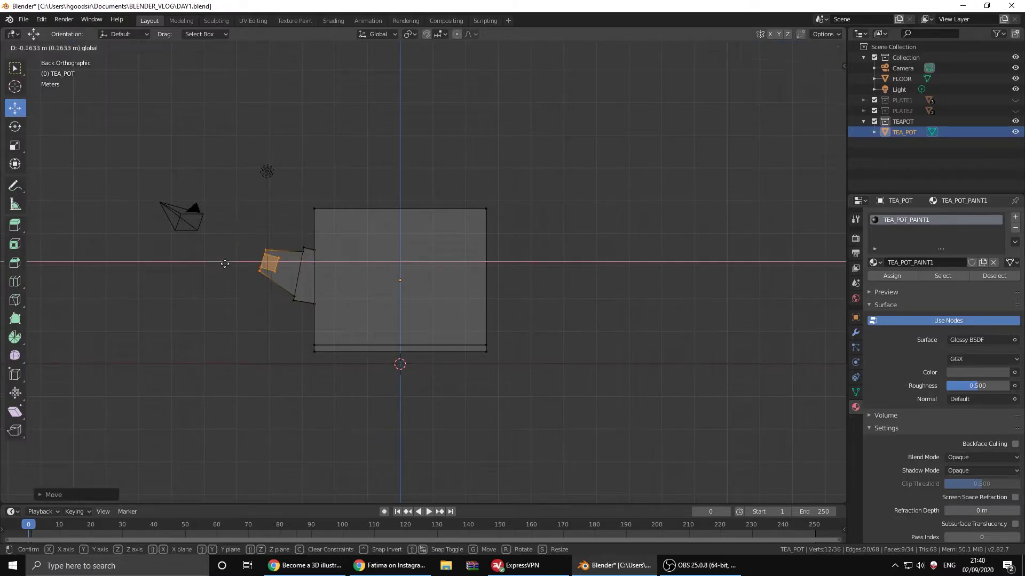
{"action": "left_click", "coordinate": [310, 247]}
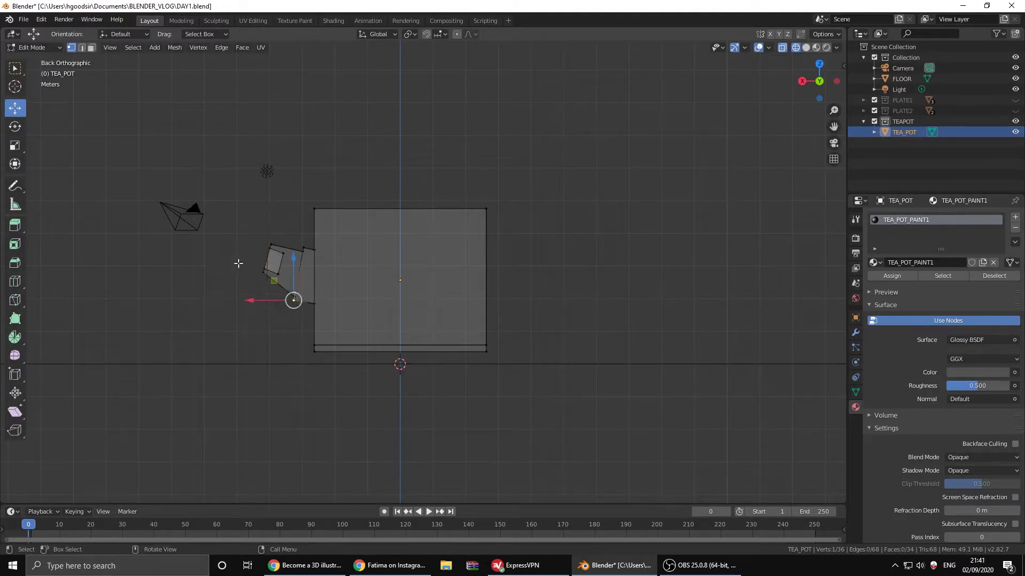
{"action": "left_click", "coordinate": [356, 295]}
{"action": "mouse_move", "coordinate": [295, 234]}
{"action": "middle_mouse_down"}
{"action": "mouse_move", "coordinate": [334, 276]}
{"action": "mouse_move", "coordinate": [571, 354]}
{"action": "mouse_move", "coordinate": [480, 292]}
{"action": "middle_mouse_up"}
{"action": "key", "text": "alt+z"}
- Inset and extrude the top face twice into a stepped lid with a knob
{"action": "key", "text": "3"}
{"action": "left_click", "coordinate": [405, 225]}
{"action": "key", "text": "i"}
{"action": "key", "text": "e"}
{"action": "left_click", "coordinate": [396, 163]}
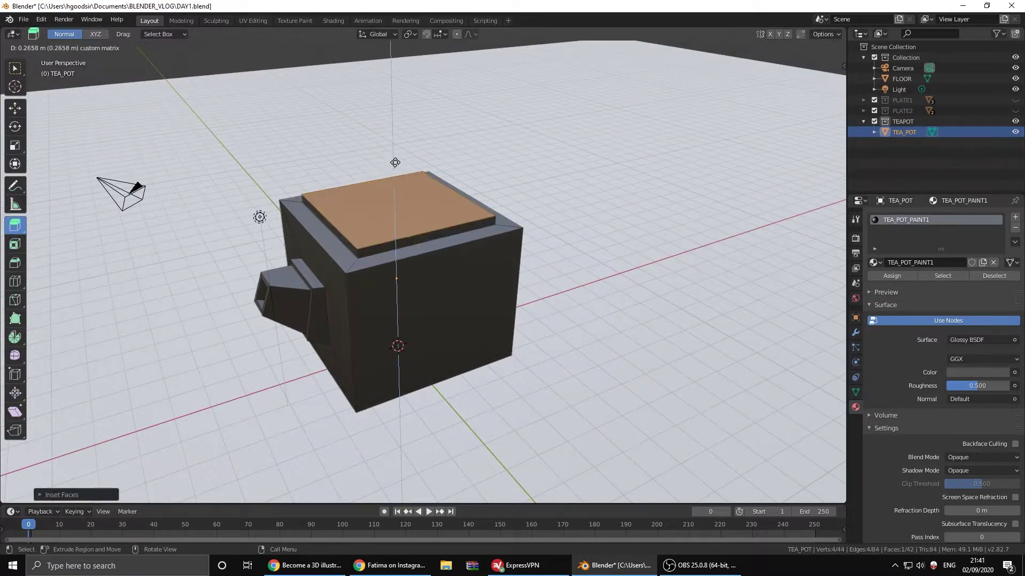
{"action": "key", "text": "i"}
{"action": "key", "text": "e"}
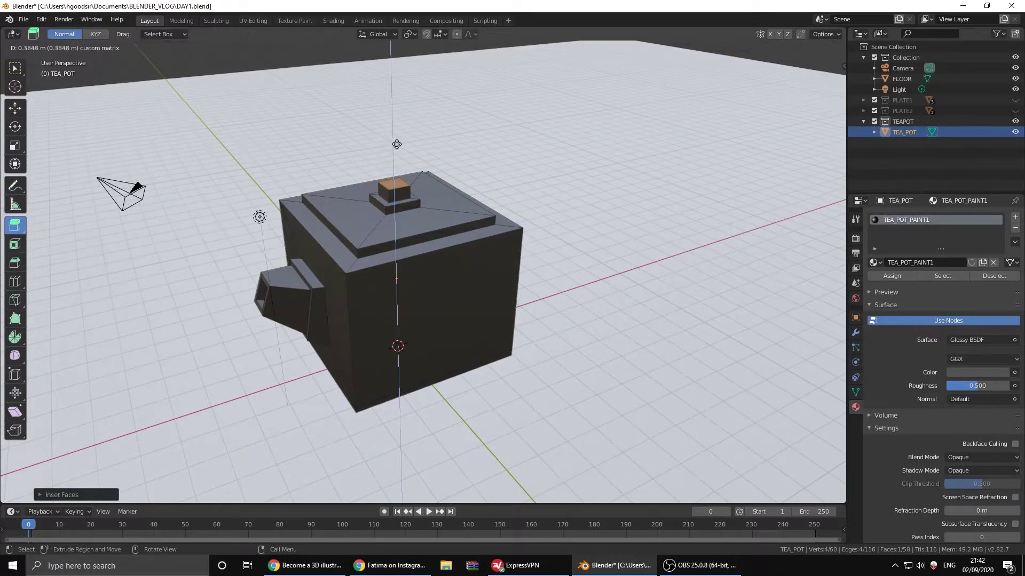
{"action": "left_click", "coordinate": [384, 152]}
- Add an edge loop around the lid knob
{"action": "key", "text": "alt+a"}
{"action": "scroll", "coordinate": [411, 244], "scroll_direction": "up", "scroll_amount": 2}
{"action": "left_click", "coordinate": [15, 281]}
{"action": "left_click", "coordinate": [376, 152]}
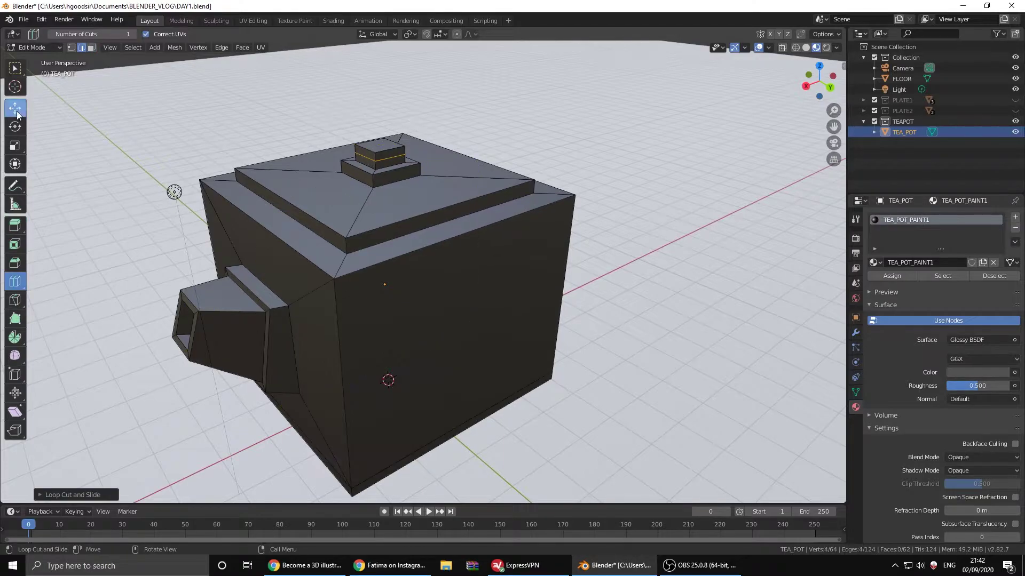
- Add a new material slot named TEA_POT_GREEN with a light green base colour
{"action": "scroll", "coordinate": [416, 166], "scroll_direction": "up", "scroll_amount": 2}
{"action": "left_click", "coordinate": [1015, 217]}
{"action": "left_click", "coordinate": [918, 283]}
{"action": "double_click", "coordinate": [907, 284]}
{"action": "type", "text": "TEA"}
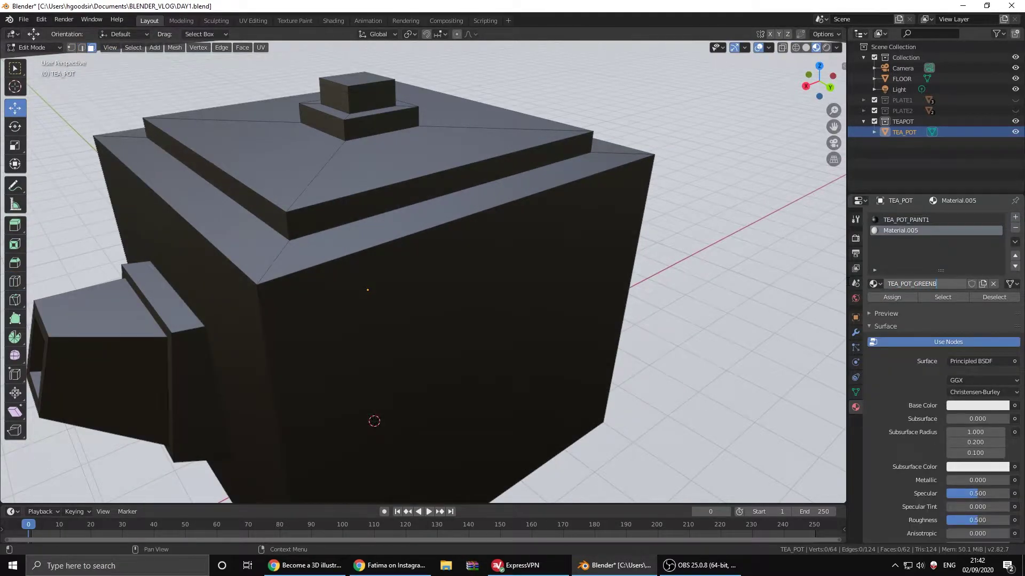
{"action": "key", "text": "Return"}
{"action": "left_click", "coordinate": [977, 406]}
{"action": "left_click", "coordinate": [923, 205]}
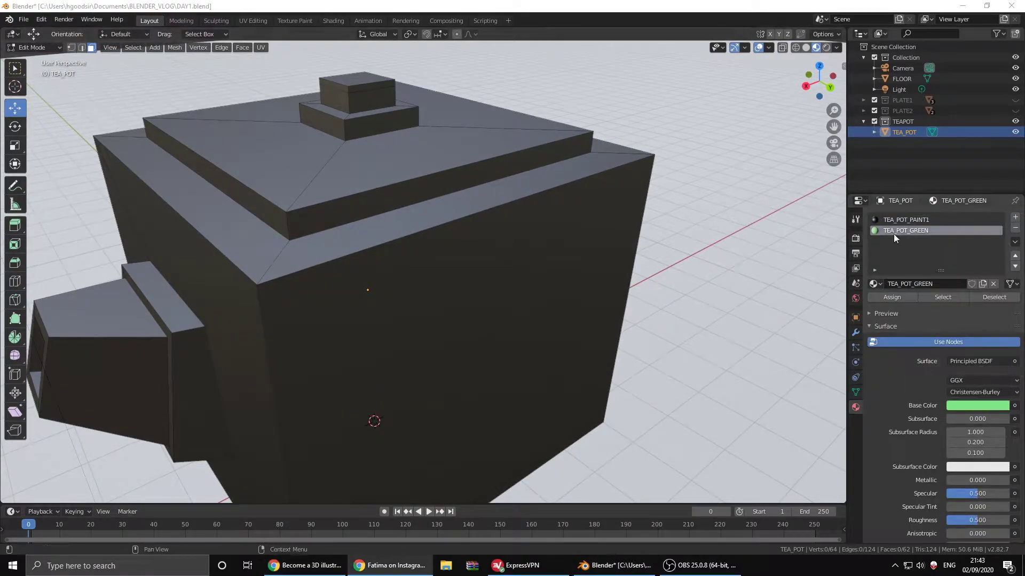
- Assign TEA_POT_GREEN to the teapot's lid band and bottom band
{"action": "scroll", "coordinate": [416, 213], "scroll_direction": "up", "scroll_amount": 2}
{"action": "scroll", "coordinate": [416, 213], "scroll_direction": "down", "scroll_amount": 3}
{"action": "left_click", "coordinate": [389, 155], "text": "alt"}
{"action": "left_click", "coordinate": [892, 298]}
{"action": "scroll", "coordinate": [416, 214], "scroll_direction": "up", "scroll_amount": 3}
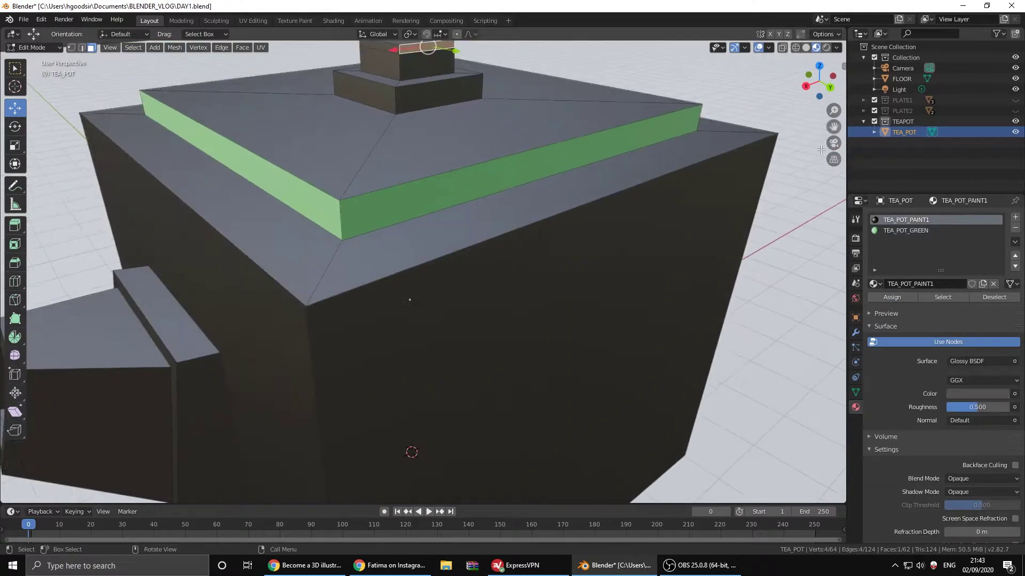
{"action": "left_click", "coordinate": [405, 133], "text": "alt"}
{"action": "left_click", "coordinate": [905, 230]}
{"action": "left_click", "coordinate": [892, 297]}
{"action": "left_click", "coordinate": [533, 384], "text": "alt"}
{"action": "left_click", "coordinate": [891, 297]}
{"action": "scroll", "coordinate": [603, 364], "scroll_direction": "down", "scroll_amount": 3}
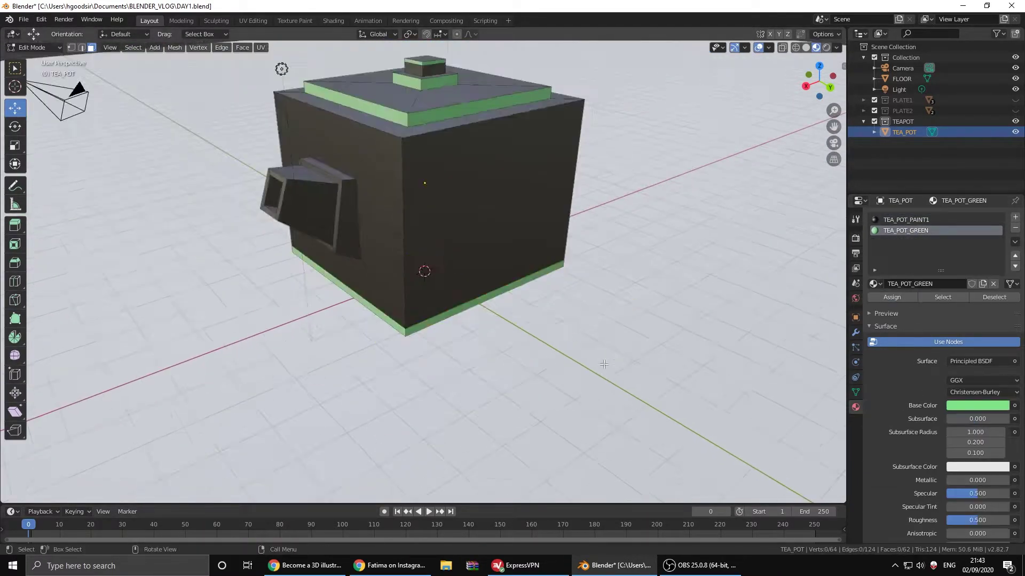
{"action": "scroll", "coordinate": [604, 364], "scroll_direction": "down", "scroll_amount": 3}
- Return to Object Mode and add a new cube
{"action": "key", "text": "Tab"}
{"action": "left_click", "coordinate": [121, 47]}
{"action": "left_click", "coordinate": [224, 77]}
- Move the new cube above the teapot and stretch it into a long bar
{"action": "left_click_drag", "start_coordinate": [424, 236], "coordinate": [396, 87]}
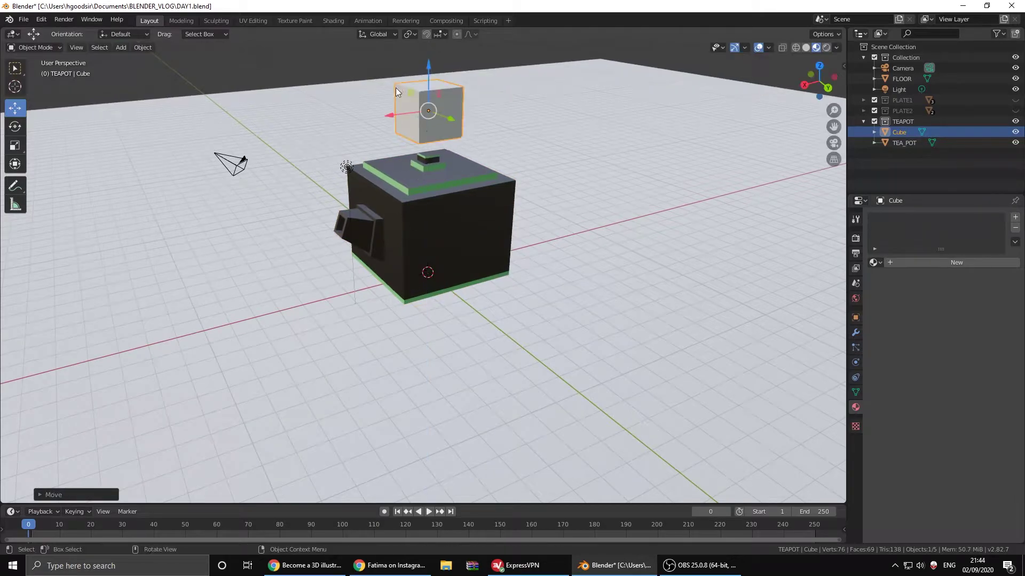
{"action": "key", "text": "KP_7"}
{"action": "key", "text": "s"}
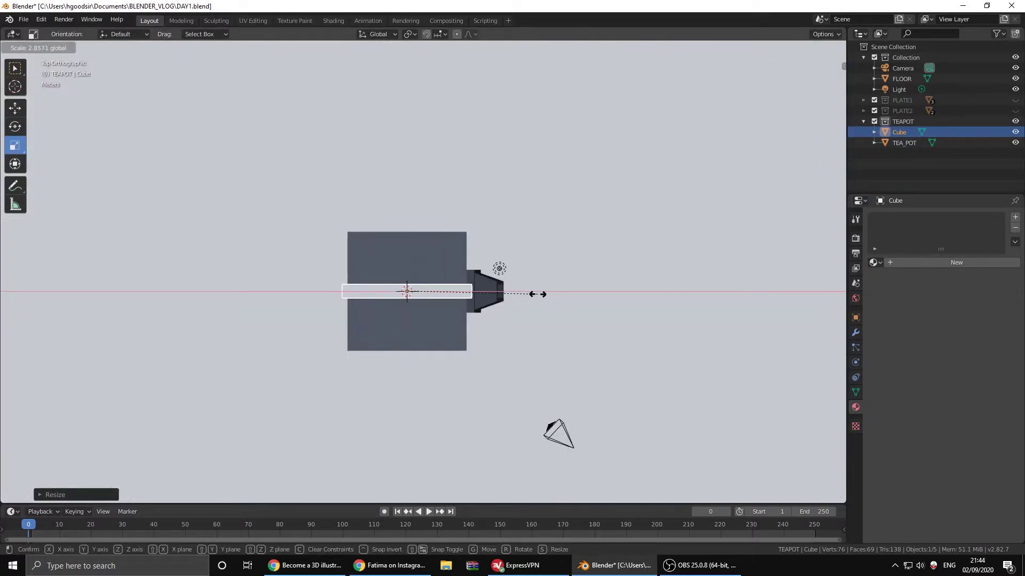
{"action": "left_click", "coordinate": [538, 294]}
{"action": "middle_click_drag", "start_coordinate": [489, 253], "coordinate": [406, 175]}
- Extrude the bar's ends down into handle legs beside the teapot
{"action": "key", "text": "Tab"}
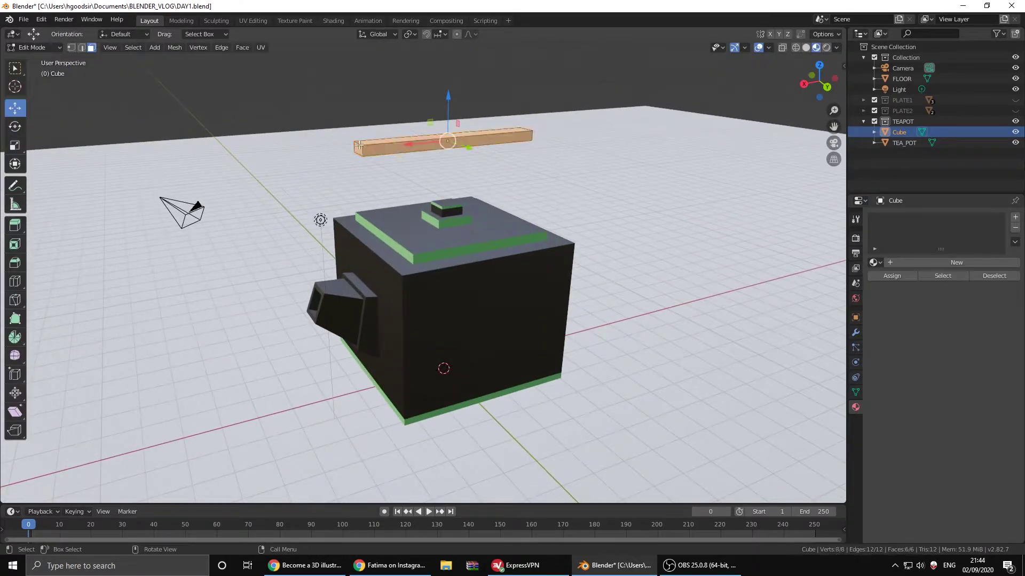
{"action": "mouse_move", "coordinate": [359, 145]}
{"action": "middle_mouse_down"}
{"action": "mouse_move", "coordinate": [320, 181]}
{"action": "mouse_move", "coordinate": [583, 187]}
{"action": "mouse_move", "coordinate": [446, 159]}
{"action": "middle_mouse_up"}
{"action": "key", "text": "shift+space"}
{"action": "key", "text": "e"}
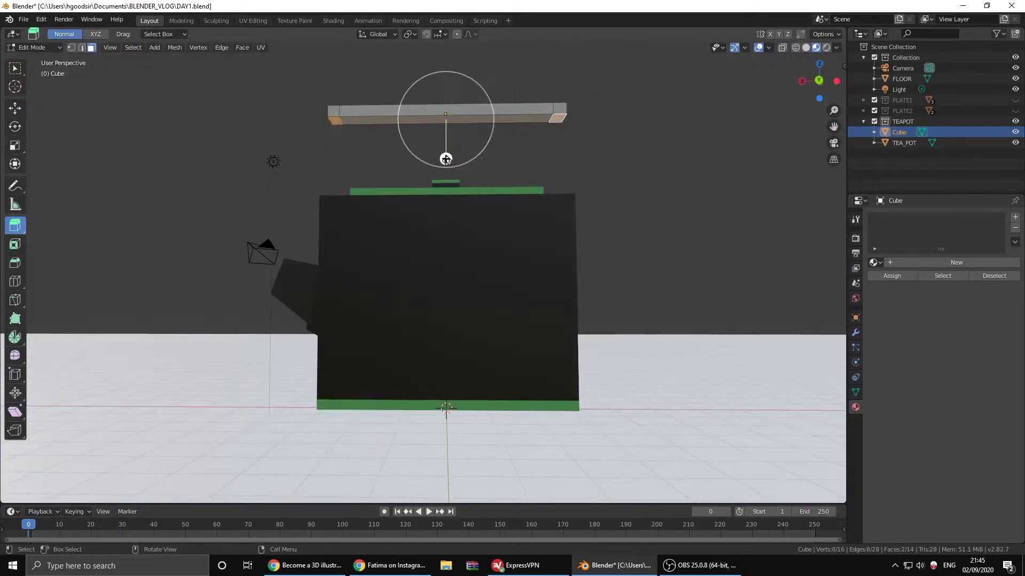
{"action": "left_click_drag", "start_coordinate": [446, 159], "coordinate": [448, 260]}
{"action": "middle_click_drag", "start_coordinate": [448, 260], "coordinate": [459, 256]}
- In a see-through back view, select the handle legs and top bar
{"action": "key", "text": "shift+space"}
{"action": "key", "text": "g"}
{"action": "key", "text": "ctrl+KP_1"}
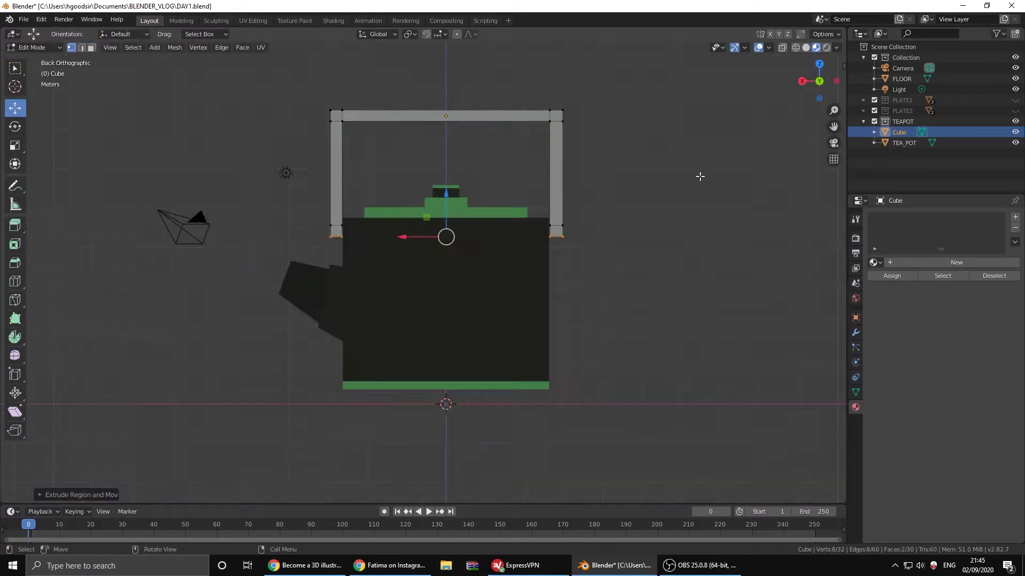
{"action": "key", "text": "alt+z"}
{"action": "left_click_drag", "start_coordinate": [571, 102], "coordinate": [539, 245]}
{"action": "left_click_drag", "start_coordinate": [307, 92], "coordinate": [344, 252]}
{"action": "left_click_drag", "start_coordinate": [561, 96], "coordinate": [356, 240]}
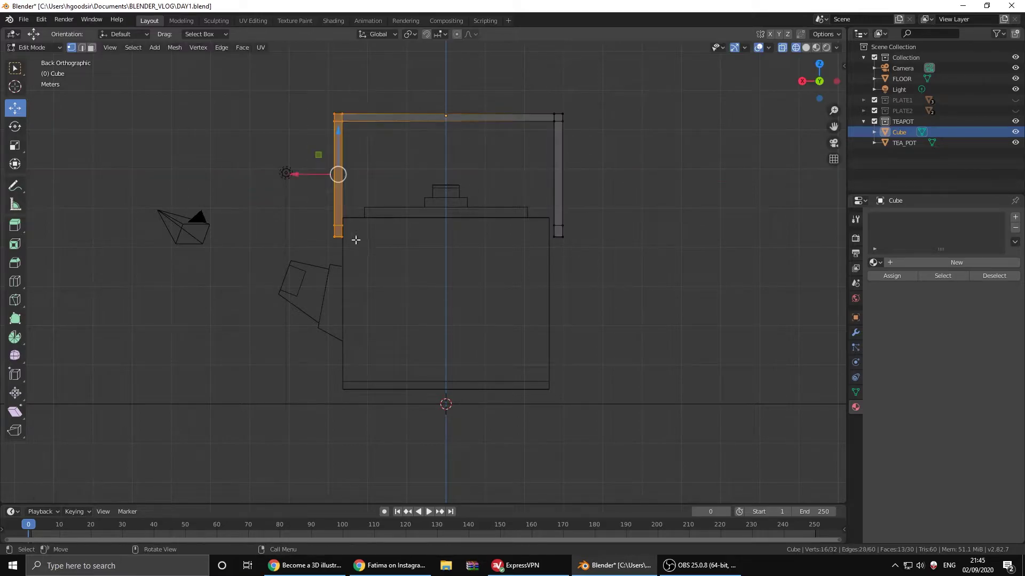
{"action": "mouse_move", "coordinate": [356, 240]}
{"action": "middle_mouse_down"}
{"action": "mouse_move", "coordinate": [485, 236]}
{"action": "mouse_move", "coordinate": [104, 55]}
{"action": "mouse_move", "coordinate": [581, 203]}
{"action": "middle_mouse_up"}
- Extrude the handle's top bar along X and turn off the see-through view
{"action": "key", "text": "KP_7"}
{"action": "key", "text": "alt+a"}
{"action": "key", "text": "e"}
{"action": "key", "text": "x"}
{"action": "left_click", "coordinate": [267, 227]}
{"action": "key", "text": "alt+z"}
- Create a new glossy material for the handle and open its base colour picker
{"action": "key", "text": "3"}
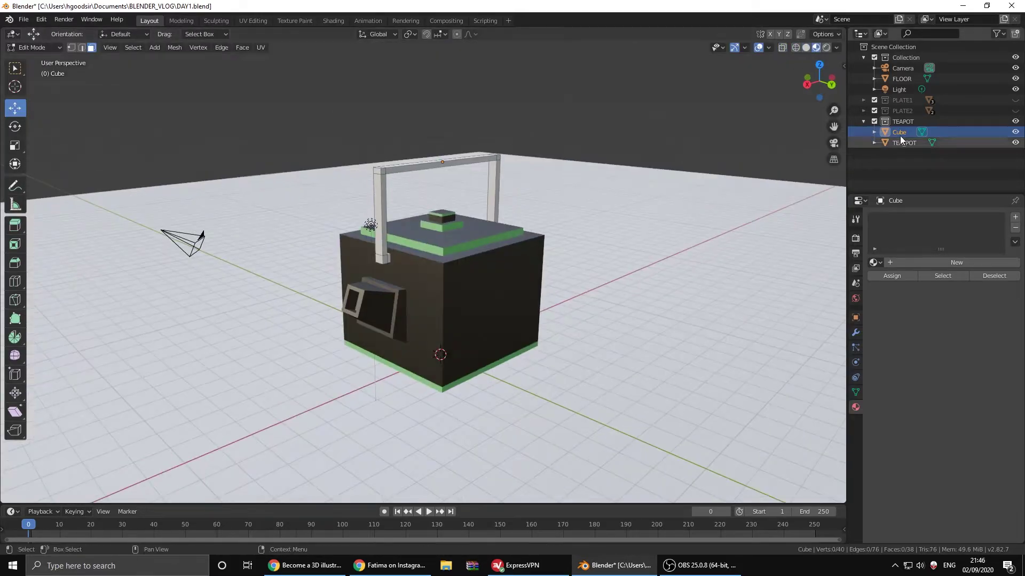
{"action": "left_click", "coordinate": [956, 262]}
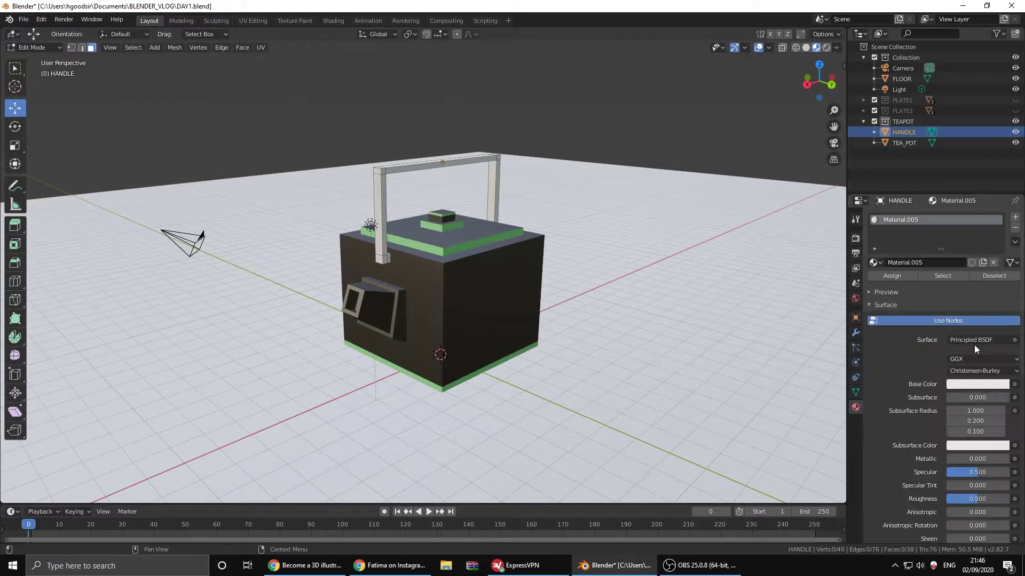
{"action": "left_click", "coordinate": [974, 344]}
- Scale the teapot body and handle down slightly and move them left of the plate
{"action": "left_click", "coordinate": [896, 142]}
{"action": "key", "text": "KP_Decimal"}
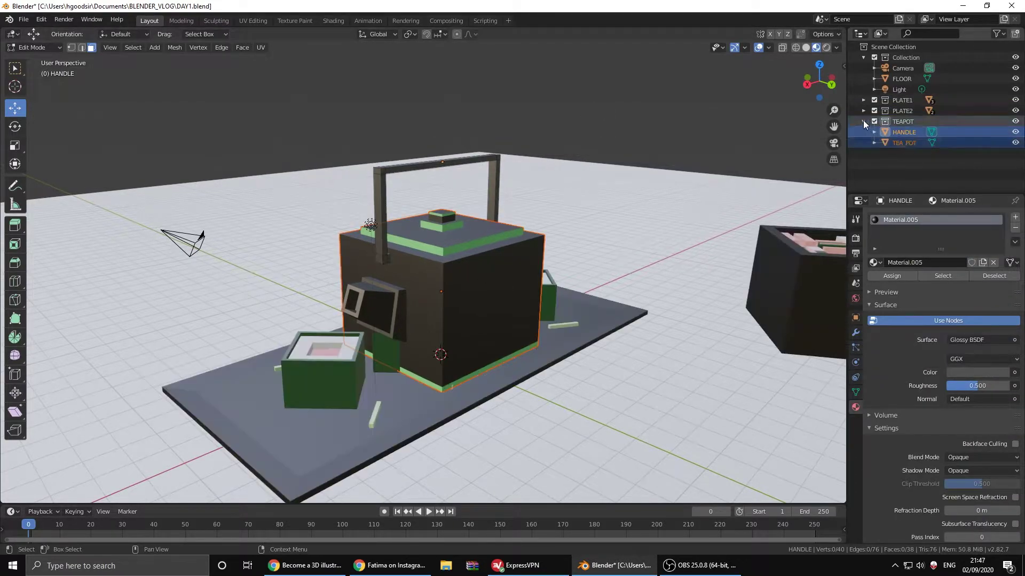
{"action": "left_click", "coordinate": [904, 132], "text": "shift"}
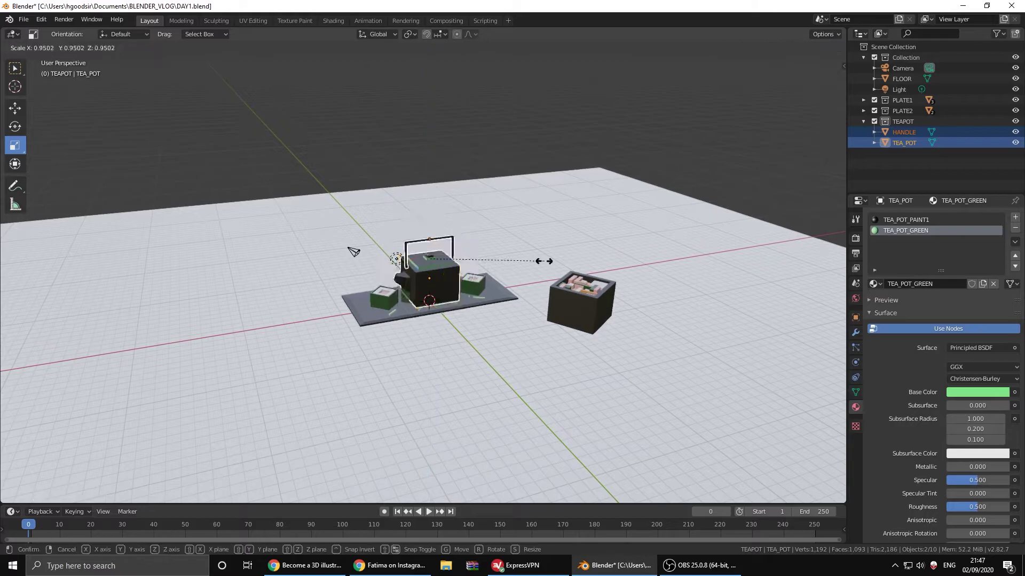
{"action": "key", "text": "KP_Decimal"}
{"action": "scroll", "coordinate": [443, 240], "scroll_direction": "down", "scroll_amount": 2}
{"action": "key", "text": "g"}
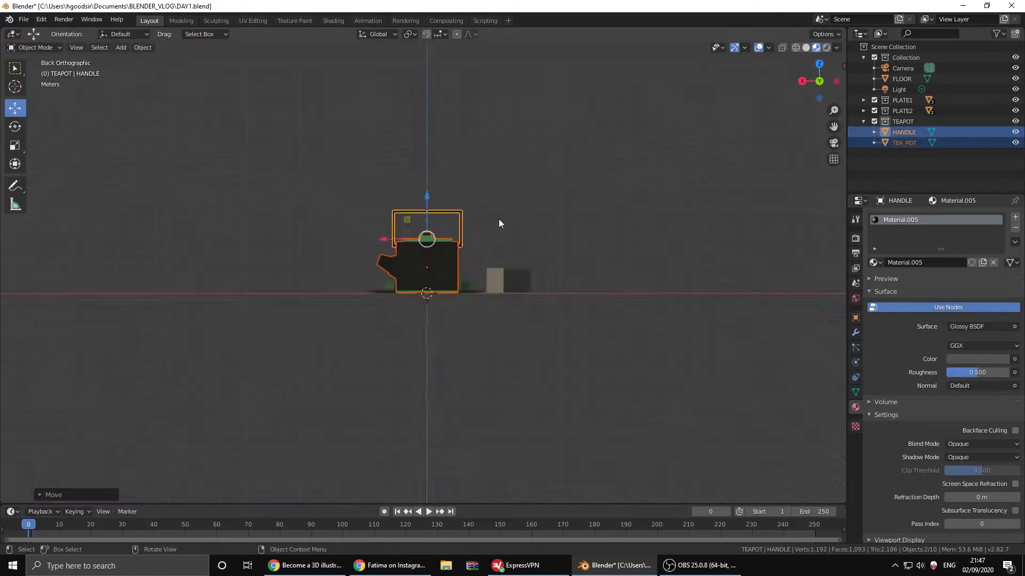
{"action": "left_click", "coordinate": [415, 272]}
{"action": "middle_click_drag", "start_coordinate": [415, 272], "coordinate": [433, 340]}
- Shift the teapot and handle further left, then bring up the Instagram sushi reference
{"action": "key", "text": "shift+space"}
{"action": "key", "text": "r"}
{"action": "key", "text": "alt+a"}
{"action": "key", "text": "ctrl+z"}
{"action": "key", "text": "shift+space"}
{"action": "key", "text": "g"}
{"action": "middle_click_drag", "start_coordinate": [333, 235], "coordinate": [378, 223]}
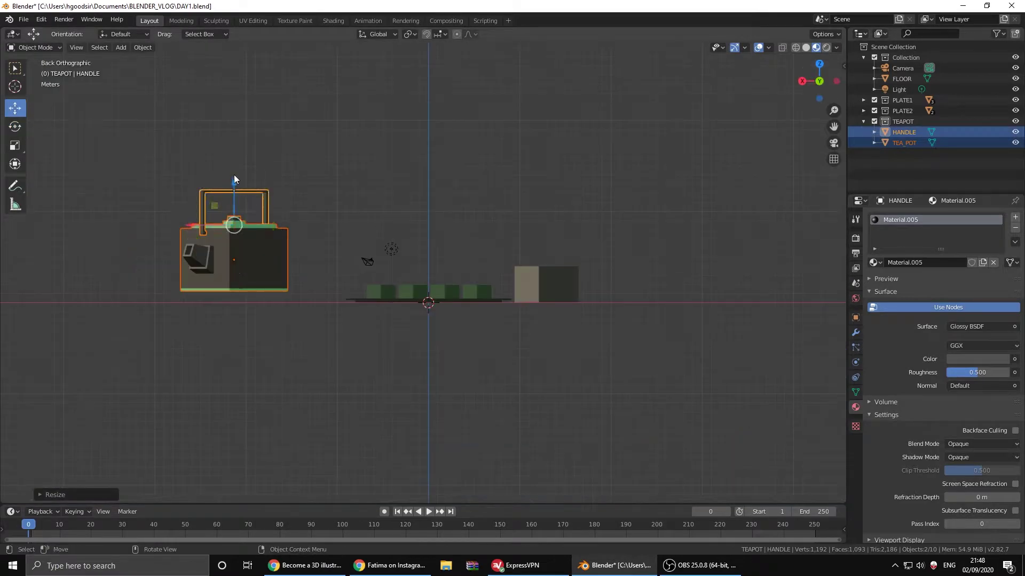
{"action": "key", "text": "alt+a"}
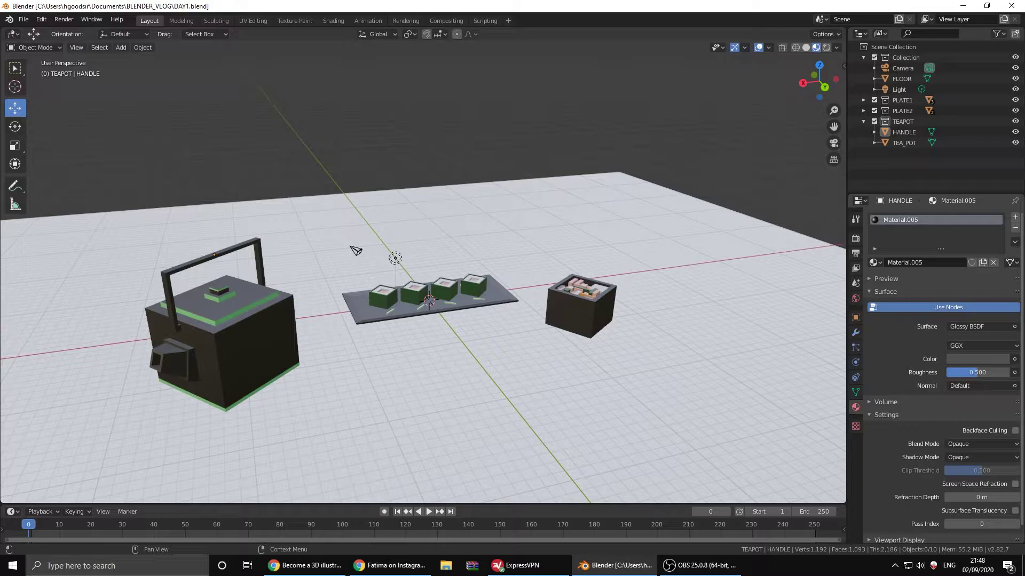
{"action": "key", "text": "alt+Tab"}
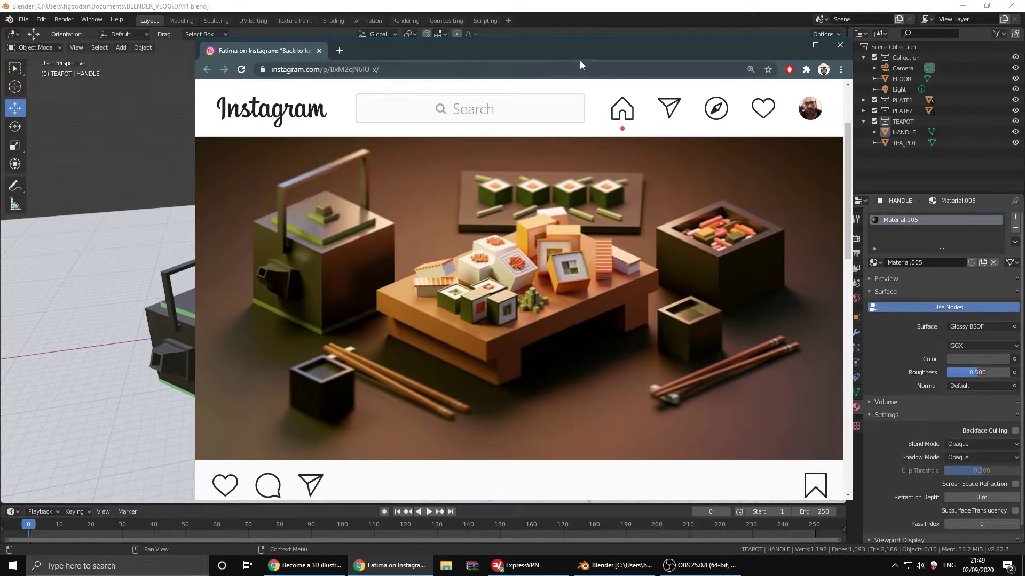
- Minimize the Chrome Instagram window so Blender's teapot scene is back in front
{"action": "left_click_drag", "start_coordinate": [578, 53], "coordinate": [582, 54]}
{"action": "left_click", "coordinate": [791, 45]}
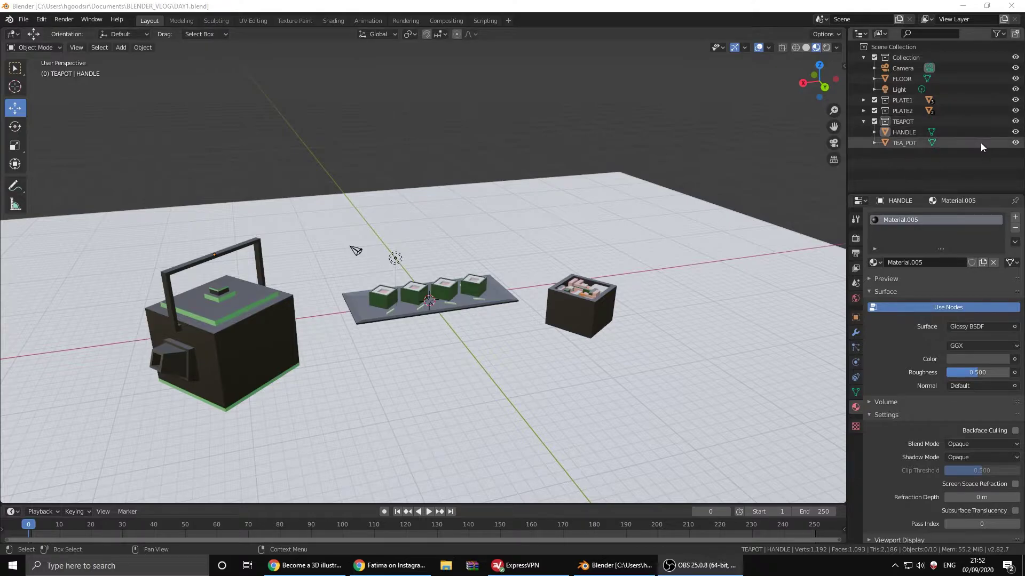
- Collapse the TEAPOT collection and hide the TEAPOT and PLATE1 collections
{"action": "left_click", "coordinate": [864, 121]}
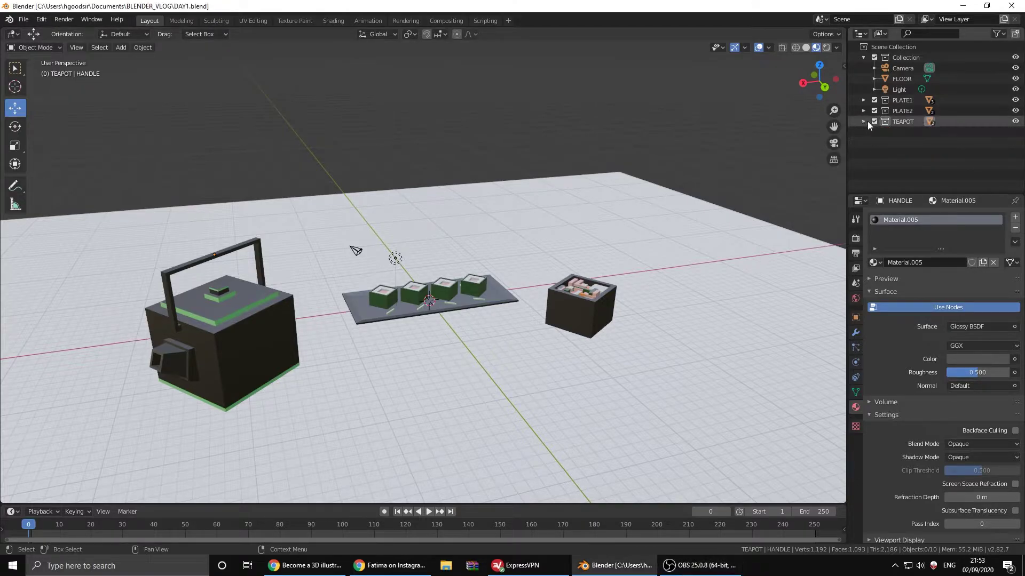
{"action": "left_click", "coordinate": [1015, 121]}
{"action": "left_click", "coordinate": [1014, 100]}
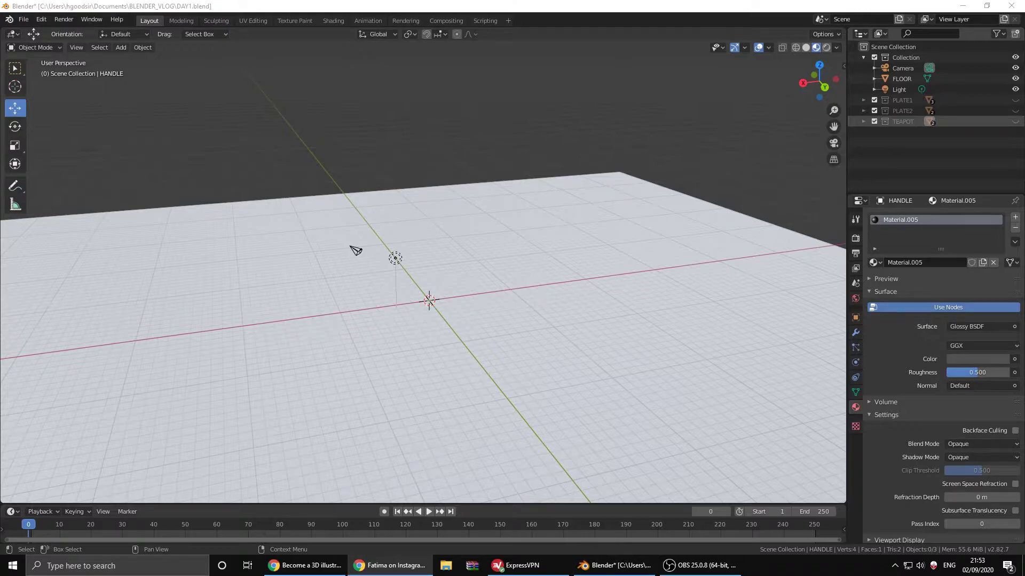
- Add a cube, scale it along X into a long thin bar, and put it in a new collection
{"action": "key", "text": "shift+a"}
{"action": "left_click", "coordinate": [479, 327]}
{"action": "key", "text": "shift+z"}
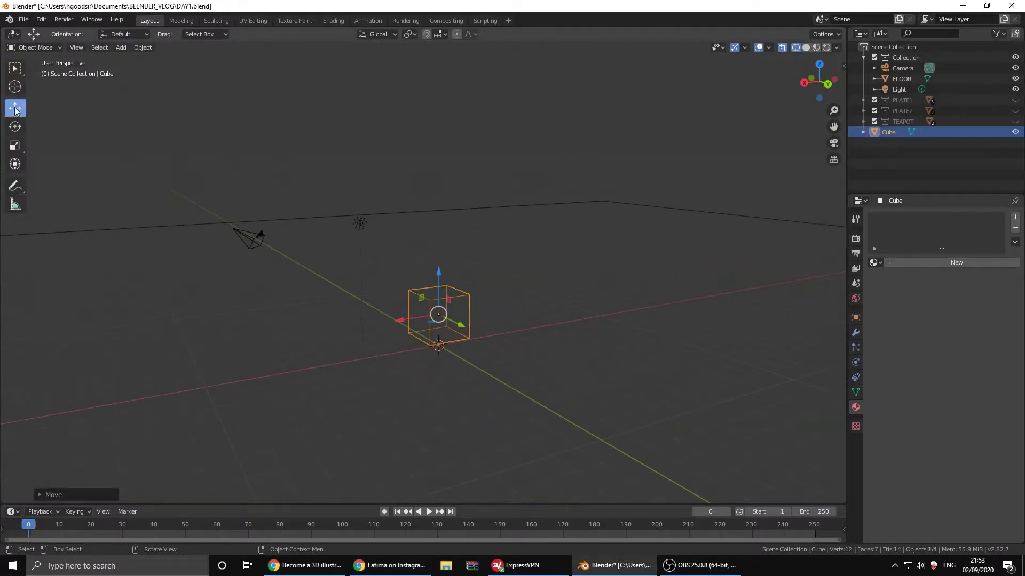
{"action": "key", "text": "s"}
{"action": "key", "text": "x"}
{"action": "left_click", "coordinate": [451, 318]}
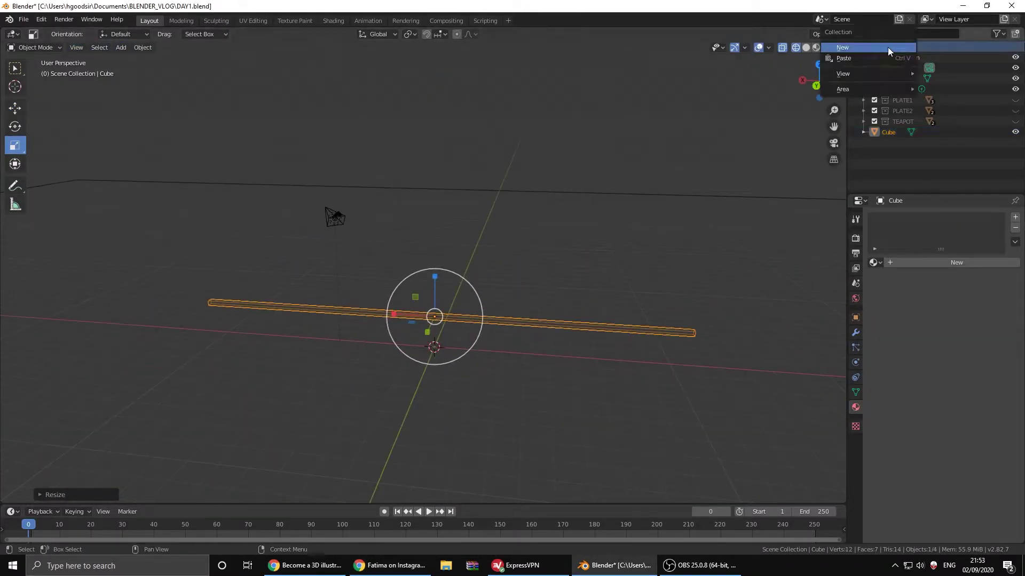
- Name the new collection CHOPSTICKS and slide an edge loop along the stick
{"action": "double_click", "coordinate": [901, 132]}
{"action": "type", "text": "chopstic"}
{"action": "type", "text": "STICK1"}
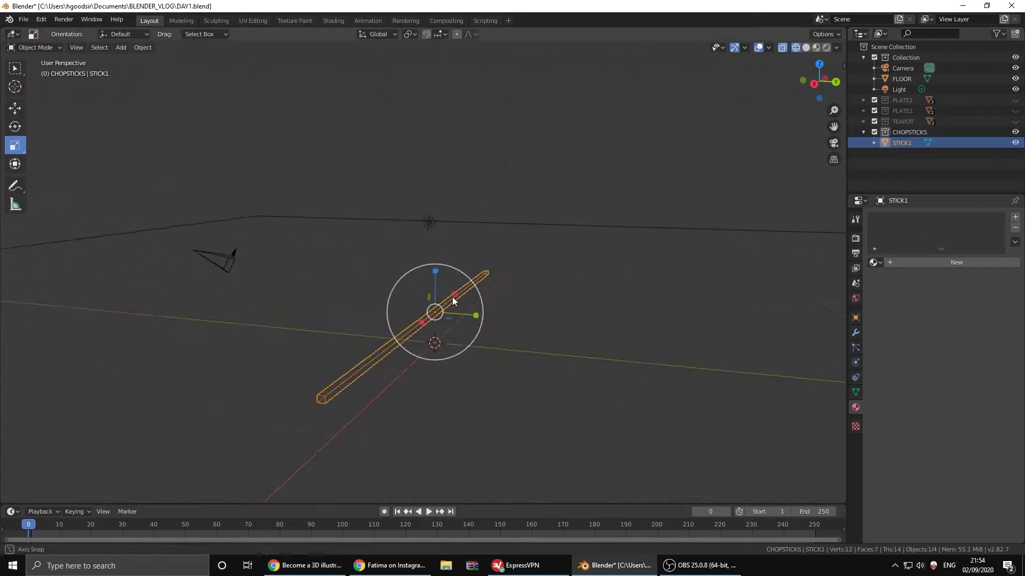
{"action": "middle_click_drag", "start_coordinate": [551, 372], "coordinate": [617, 286]}
{"action": "key", "text": "shift+space"}
{"action": "key", "text": "g"}
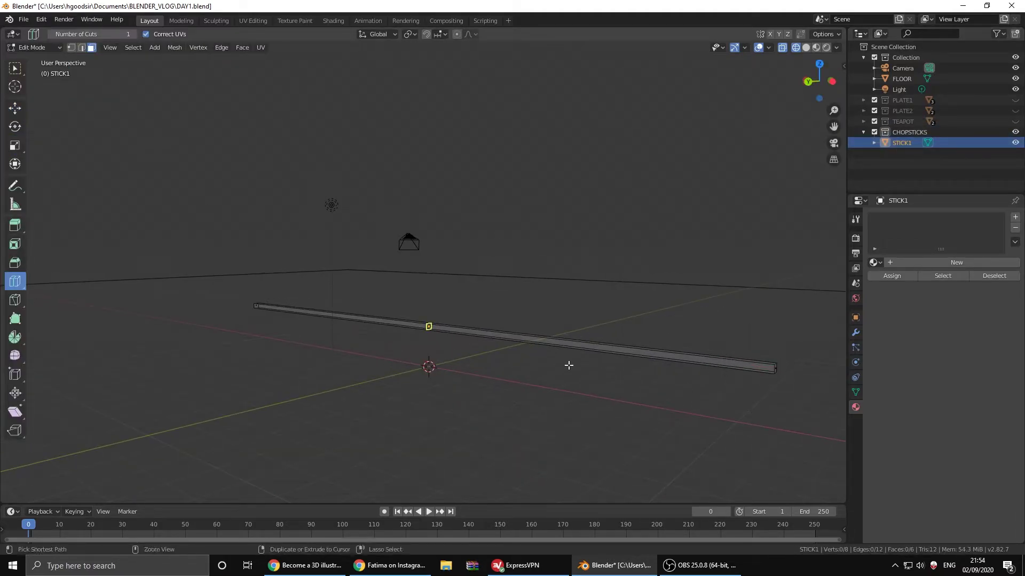
{"action": "scroll", "coordinate": [654, 362], "scroll_direction": "up", "scroll_amount": 3}
{"action": "key", "text": "shift+space"}
{"action": "key", "text": "g"}
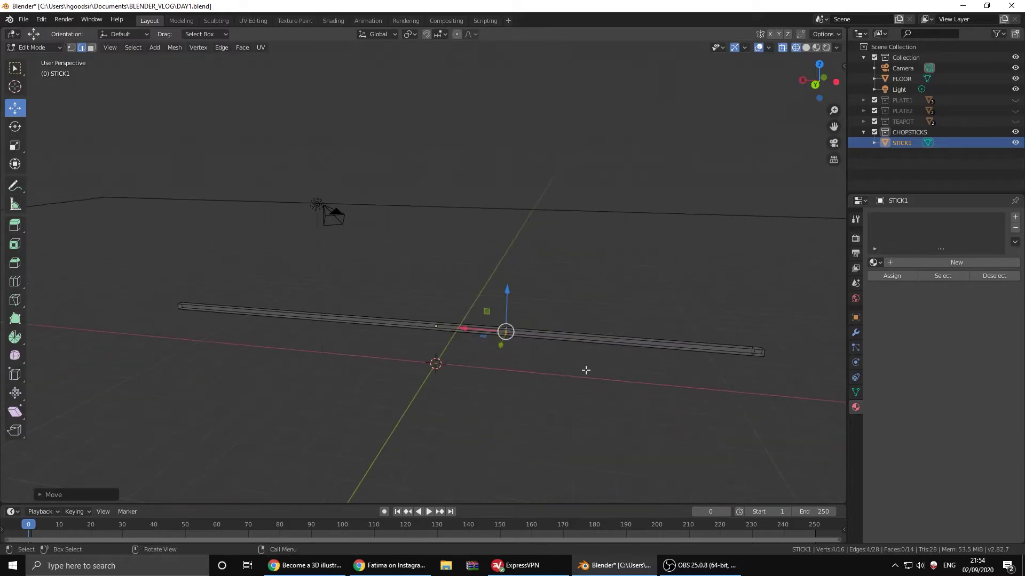
{"action": "scroll", "coordinate": [585, 369], "scroll_direction": "up", "scroll_amount": 2}
{"action": "middle_click_drag", "start_coordinate": [666, 362], "coordinate": [612, 372]}
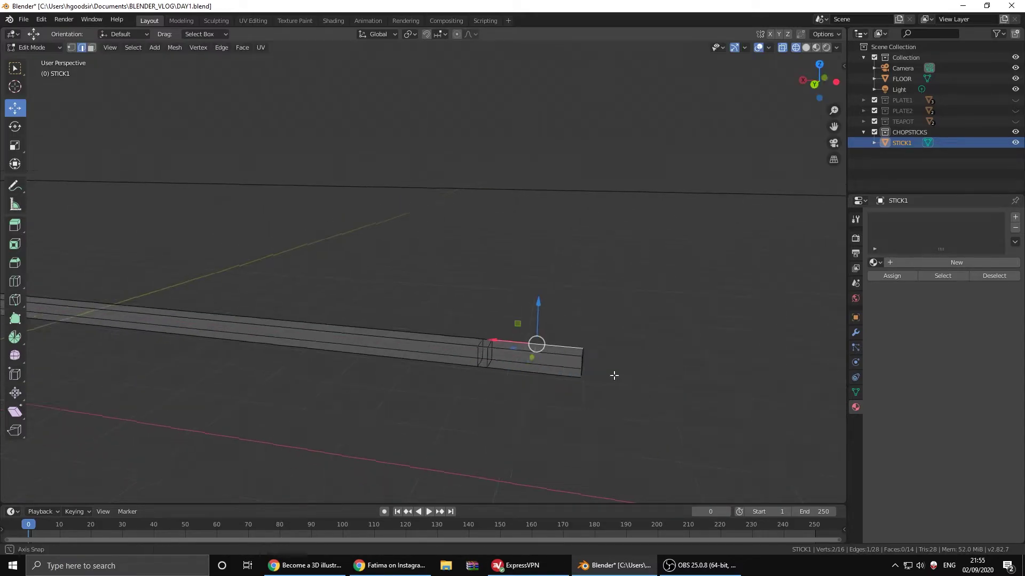
- Undo, cut a new edge loop near the stick's end, and view it in face select with Material Preview
{"action": "key", "text": "ctrl+z"}
{"action": "key", "text": "ctrl+z"}
{"action": "scroll", "coordinate": [446, 295], "scroll_direction": "down", "scroll_amount": 5}
{"action": "middle_click_drag", "start_coordinate": [343, 297], "coordinate": [264, 309]}
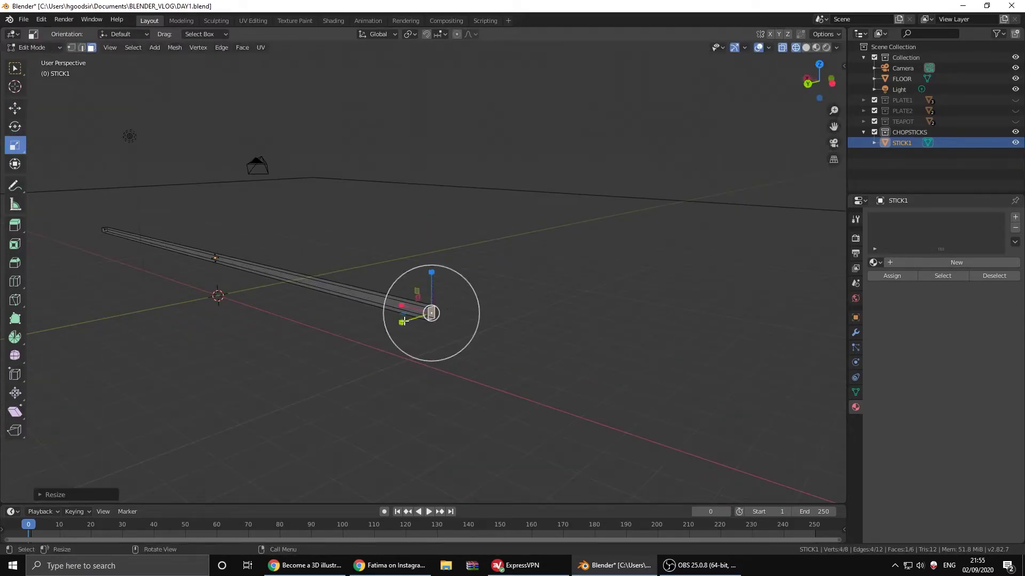
{"action": "middle_click_drag", "start_coordinate": [403, 321], "coordinate": [555, 320]}
{"action": "key", "text": "shift+space"}
{"action": "key", "text": "ctrl+r"}
{"action": "left_click_drag", "start_coordinate": [512, 316], "coordinate": [800, 324]}
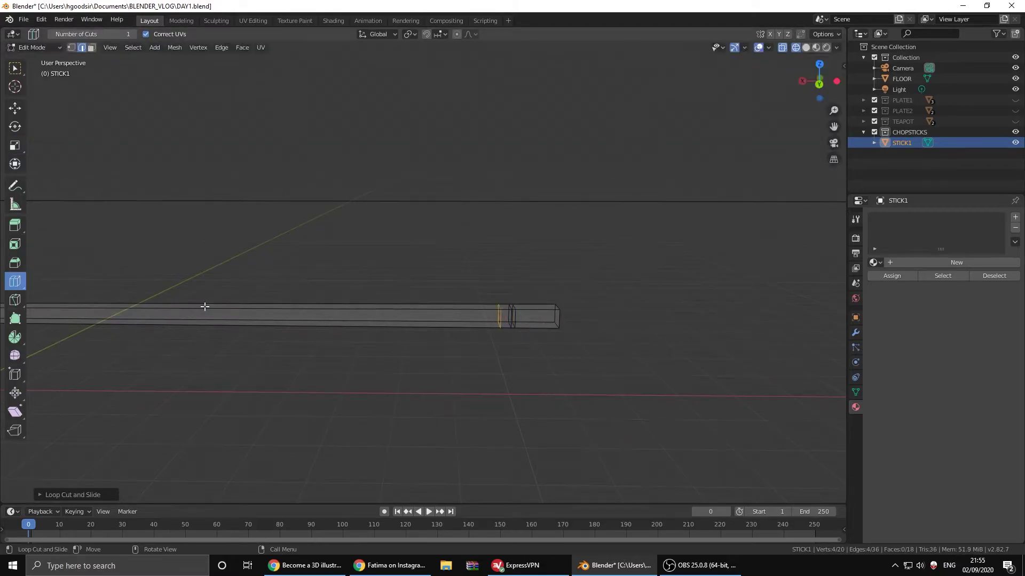
{"action": "left_click", "coordinate": [458, 368]}
{"action": "left_click", "coordinate": [815, 47]}
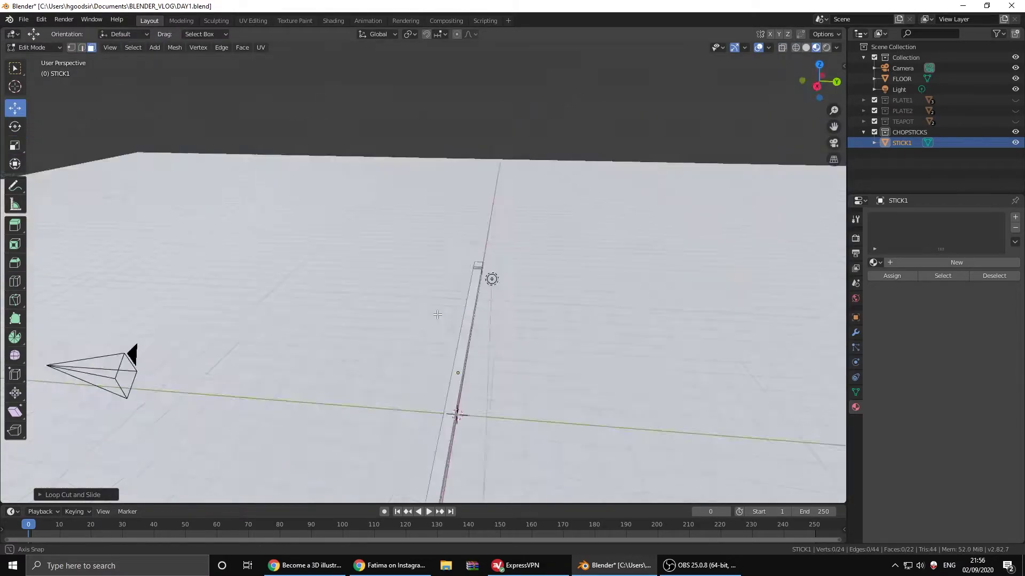
{"action": "middle_click_drag", "start_coordinate": [427, 320], "coordinate": [134, 342]}
- Give the whole stick a WOOD material with an orange-tan colour
{"action": "key", "text": "a"}
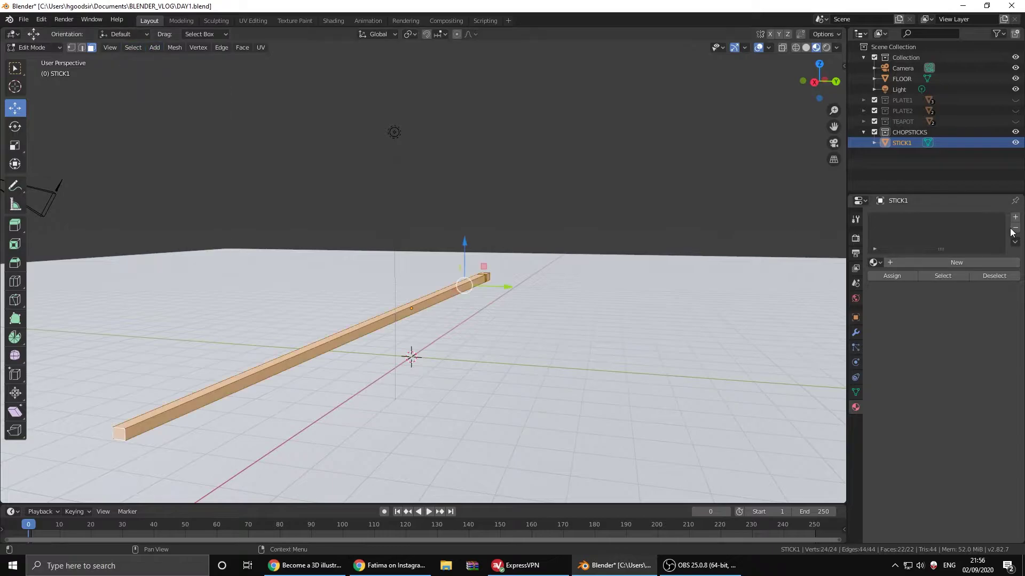
{"action": "left_click", "coordinate": [956, 262]}
{"action": "key", "text": "BackSpace"}
{"action": "type", "text": "D"}
{"action": "key", "text": "Return"}
{"action": "left_click", "coordinate": [977, 384]}
{"action": "left_click", "coordinate": [940, 285]}
- Add a second material slot using the glossy material, renamed PAINT
{"action": "left_click", "coordinate": [1015, 217]}
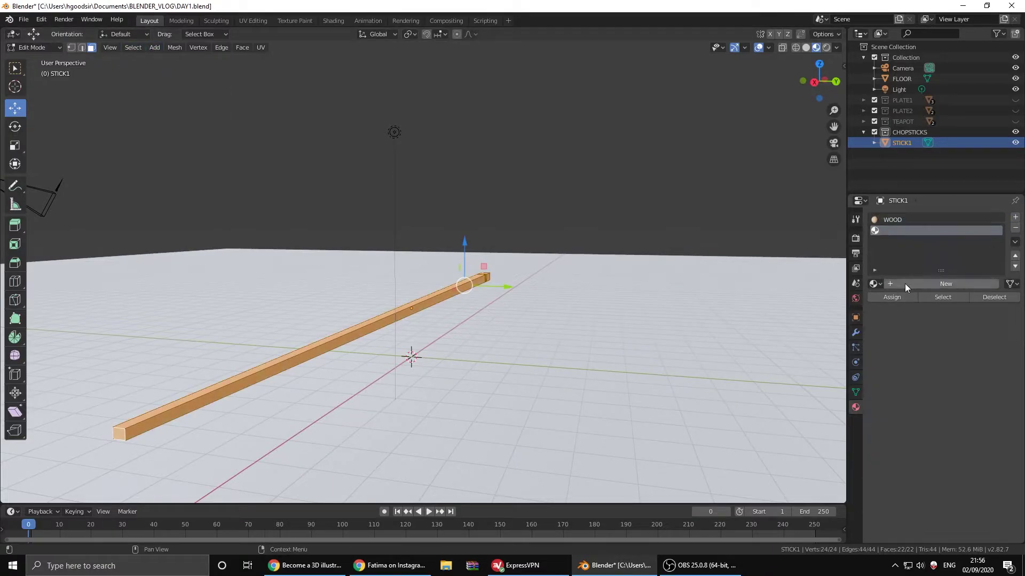
{"action": "left_click", "coordinate": [875, 283]}
{"action": "left_click", "coordinate": [894, 175]}
{"action": "type", "text": "T"}
{"action": "key", "text": "Return"}
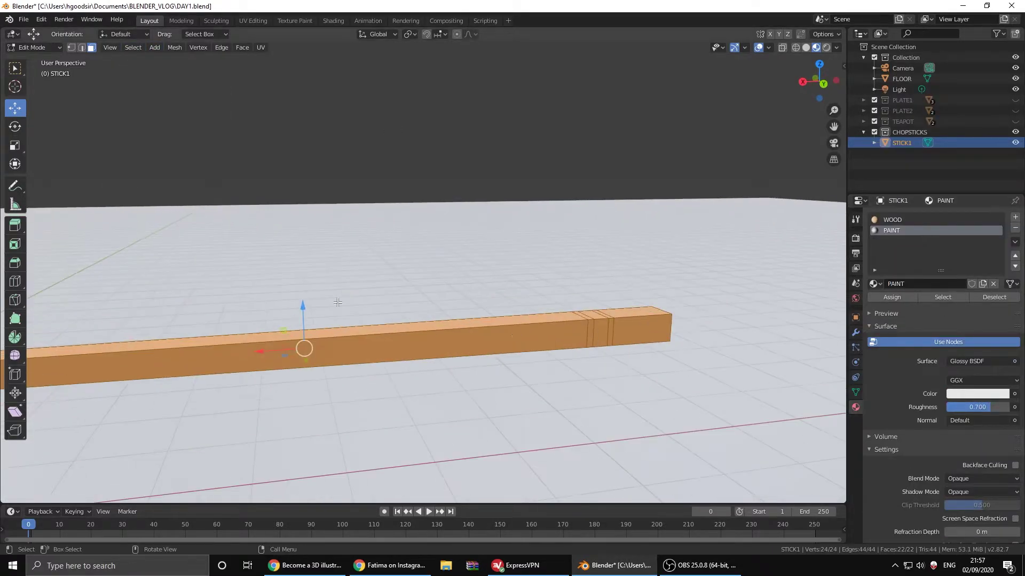
- Select the edges near the stick's end for the painted bands
{"action": "middle_click_drag", "start_coordinate": [521, 392], "coordinate": [300, 288]}
{"action": "scroll", "coordinate": [300, 288], "scroll_direction": "up", "scroll_amount": 5}
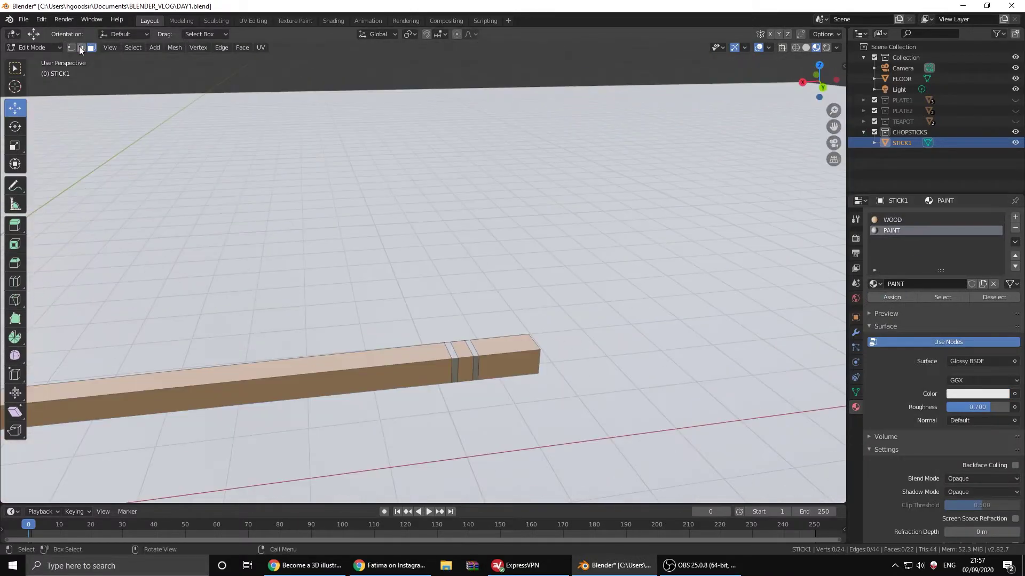
{"action": "key", "text": "2"}
{"action": "left_click", "coordinate": [470, 394]}
{"action": "scroll", "coordinate": [514, 412], "scroll_direction": "up", "scroll_amount": 2}
- Copy and paste the finished stick and move the copy beside the original
{"action": "key", "text": "Tab"}
{"action": "key", "text": "ctrl+c"}
{"action": "key", "text": "ctrl+v"}
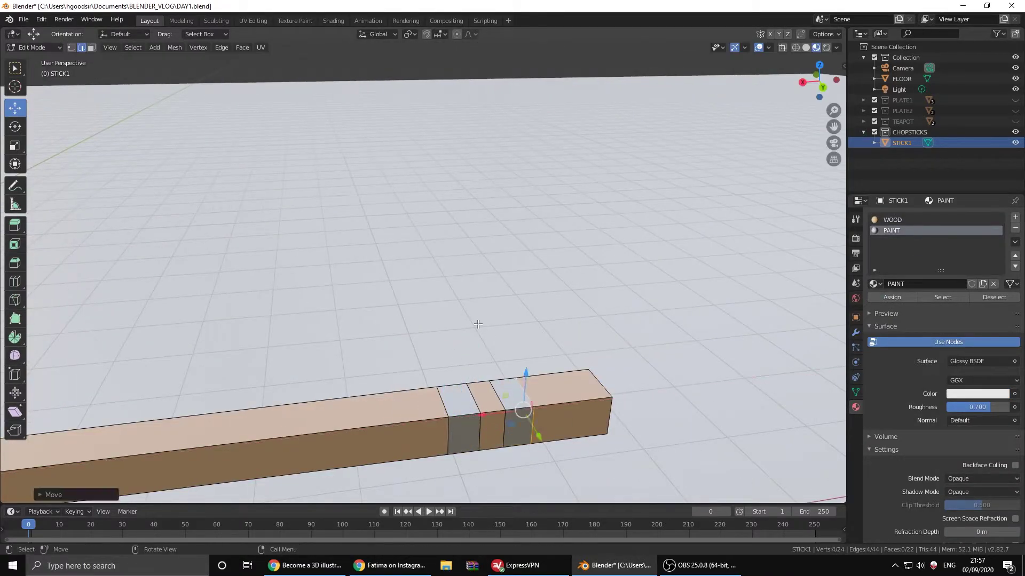
{"action": "scroll", "coordinate": [514, 411], "scroll_direction": "down", "scroll_amount": 6}
{"action": "middle_click_drag", "start_coordinate": [514, 412], "coordinate": [494, 285]}
- Place the stick copy and rotate it slightly, viewed from above
{"action": "key", "text": "g"}
{"action": "left_click", "coordinate": [495, 285]}
{"action": "left_click", "coordinate": [15, 127]}
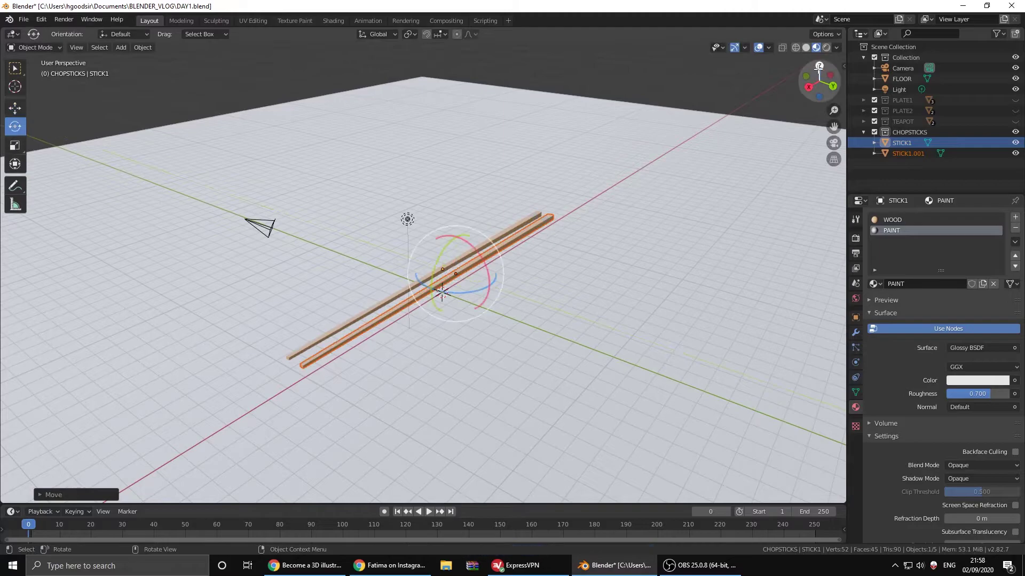
{"action": "key", "text": "KP_7"}
{"action": "left_click_drag", "start_coordinate": [496, 176], "coordinate": [534, 191]}
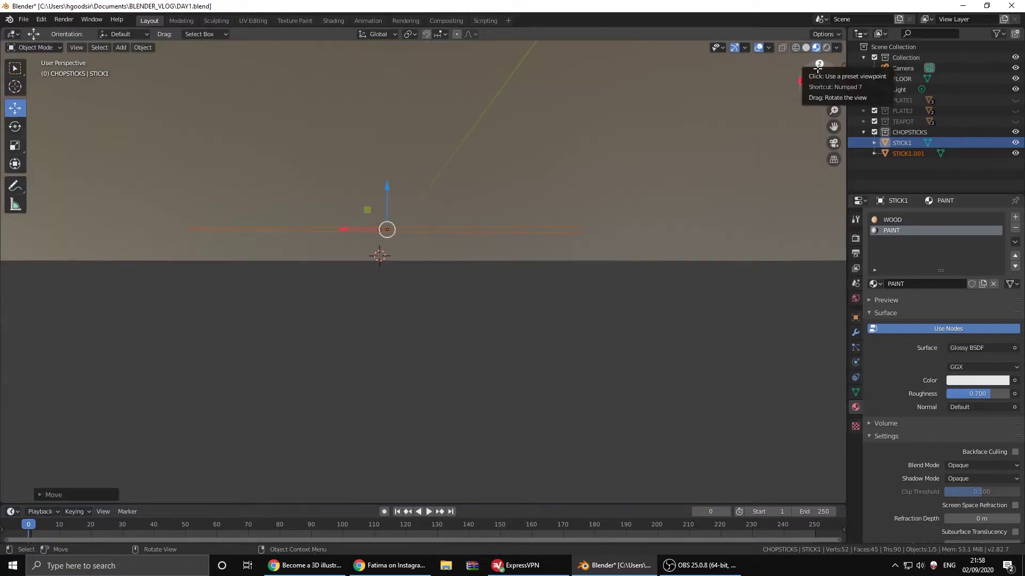
{"action": "left_click", "coordinate": [819, 99]}
- Add a cube, shrink it into a small rest, and move it along X beside the sticks
{"action": "left_click", "coordinate": [120, 47]}
{"action": "left_click", "coordinate": [241, 71]}
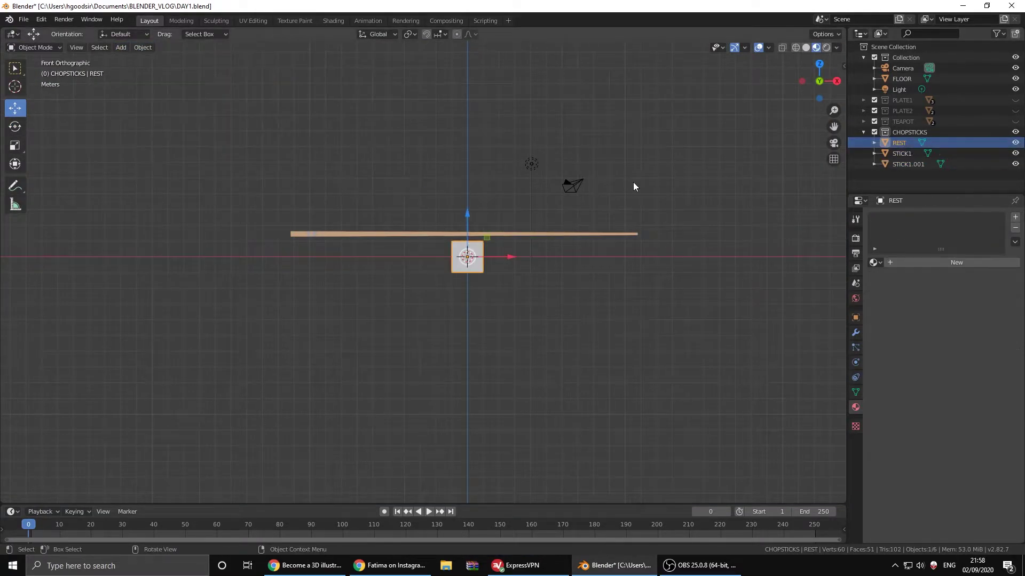
{"action": "key", "text": "s"}
{"action": "left_click", "coordinate": [491, 257]}
{"action": "key", "text": "g"}
{"action": "key", "text": "x"}
{"action": "left_click_drag", "start_coordinate": [809, 70], "coordinate": [813, 73]}
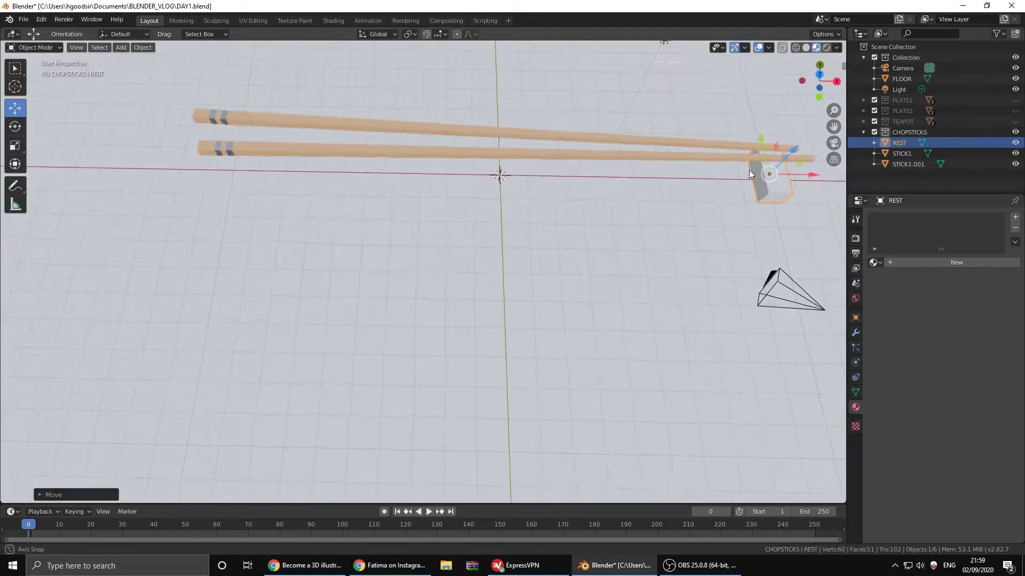
{"action": "left_click", "coordinate": [813, 74]}
- Lower STICK1.001 and tilt it and STICK1 so their ends lean on the rest
{"action": "left_click", "coordinate": [908, 164]}
{"action": "left_click", "coordinate": [15, 108]}
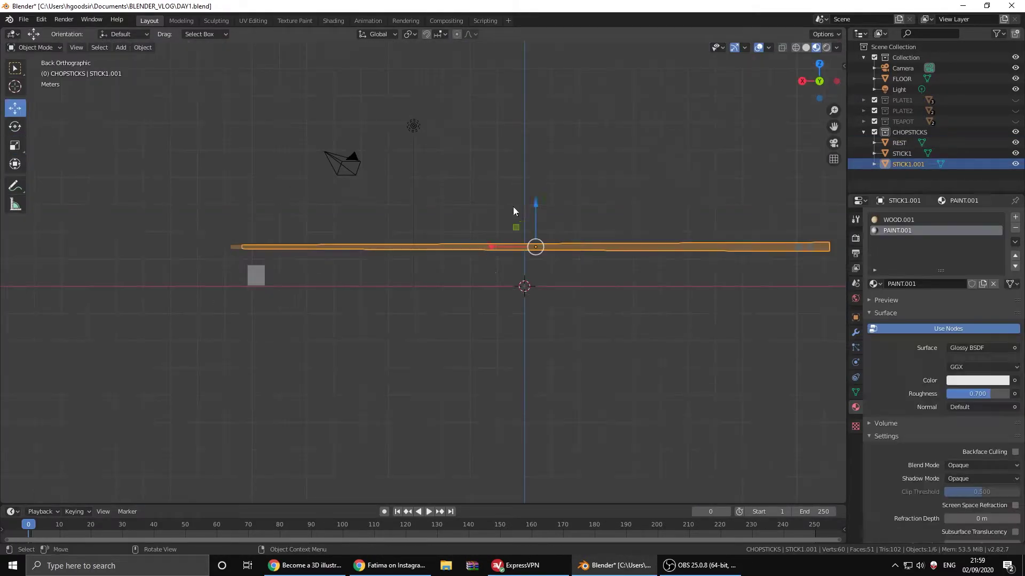
{"action": "mouse_move", "coordinate": [536, 211]}
{"action": "left_mouse_down"}
{"action": "mouse_move", "coordinate": [536, 240]}
{"action": "mouse_move", "coordinate": [573, 306]}
{"action": "mouse_move", "coordinate": [576, 288]}
{"action": "left_mouse_up"}
{"action": "left_click", "coordinate": [15, 126]}
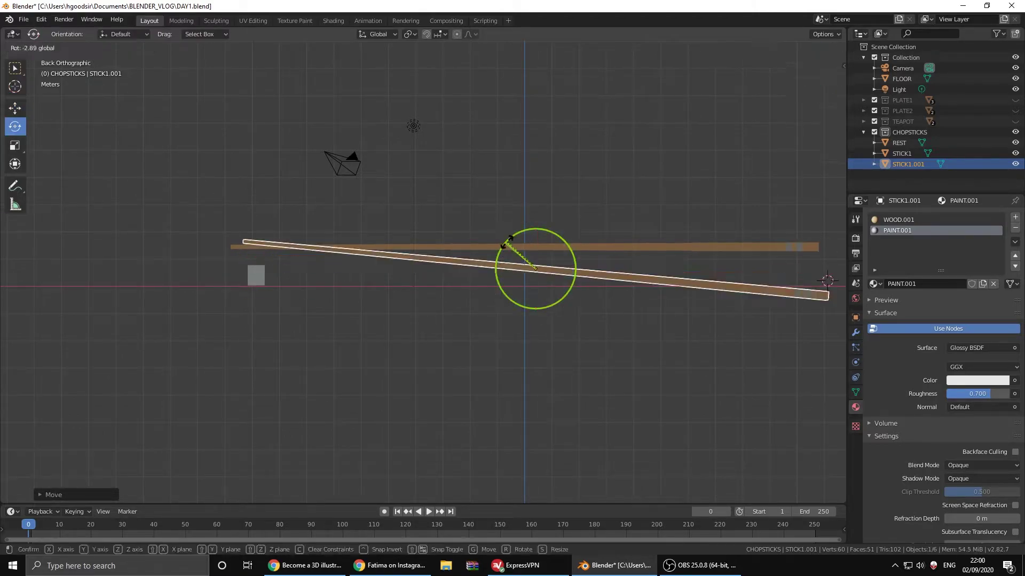
{"action": "left_click_drag", "start_coordinate": [803, 282], "coordinate": [692, 282]}
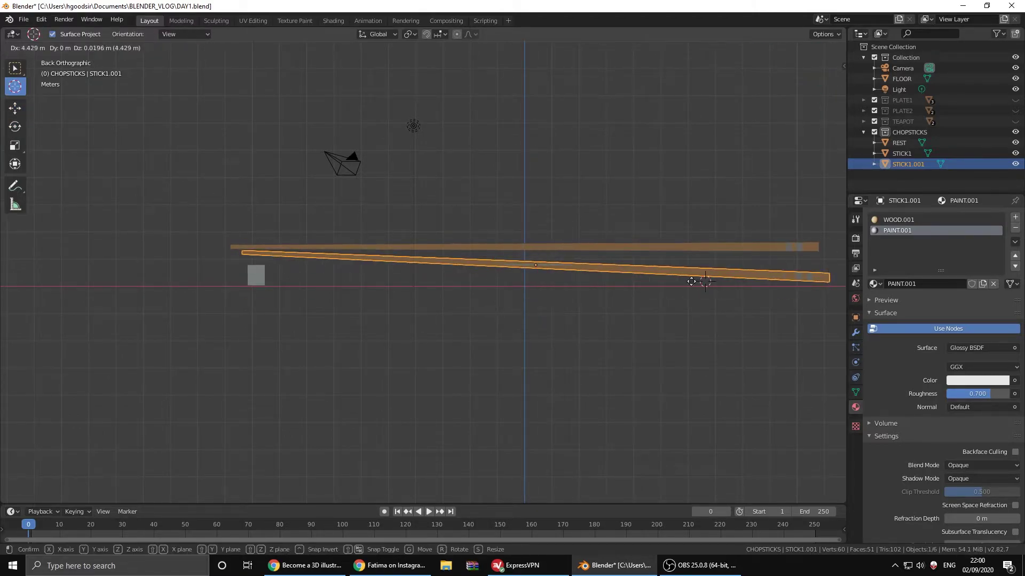
{"action": "left_click", "coordinate": [15, 127]}
{"action": "left_click", "coordinate": [480, 244]}
{"action": "left_click_drag", "start_coordinate": [554, 211], "coordinate": [458, 212]}
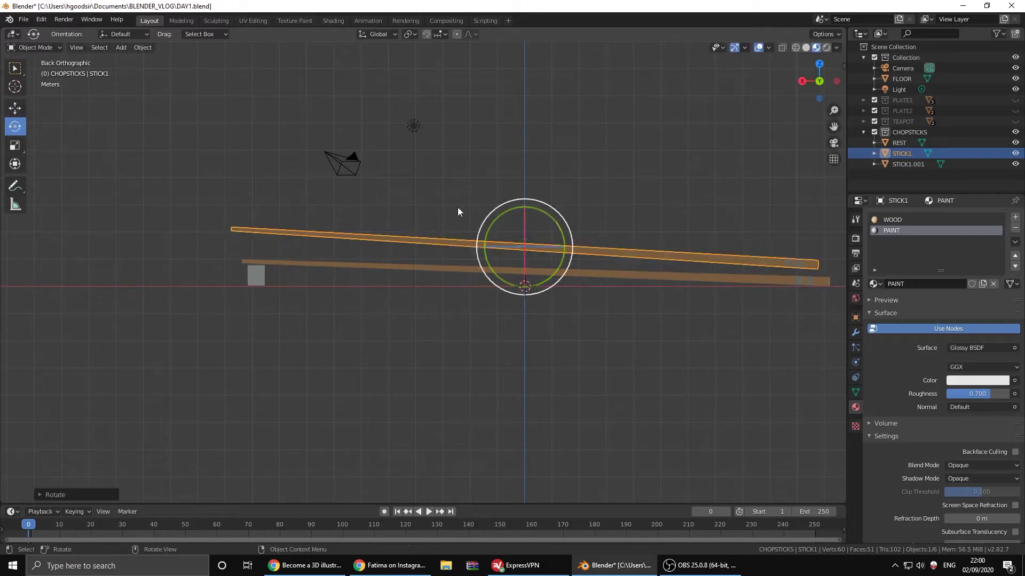
{"action": "key", "text": "ctrl+z"}
{"action": "key", "text": "r"}
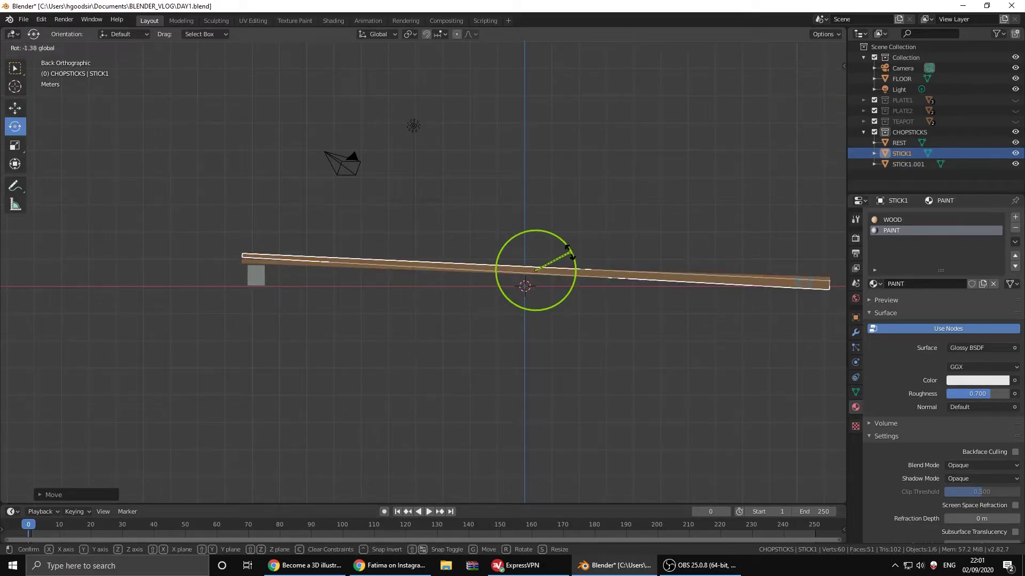
{"action": "key", "text": "Escape"}
{"action": "mouse_move", "coordinate": [254, 277]}
{"action": "middle_mouse_down"}
{"action": "mouse_move", "coordinate": [321, 274]}
{"action": "mouse_move", "coordinate": [403, 209]}
{"action": "middle_mouse_up"}
- Join both sticks and the rest into one object, unhide the scene, and place the set beside the plates
{"action": "left_click_drag", "start_coordinate": [403, 209], "coordinate": [424, 248]}
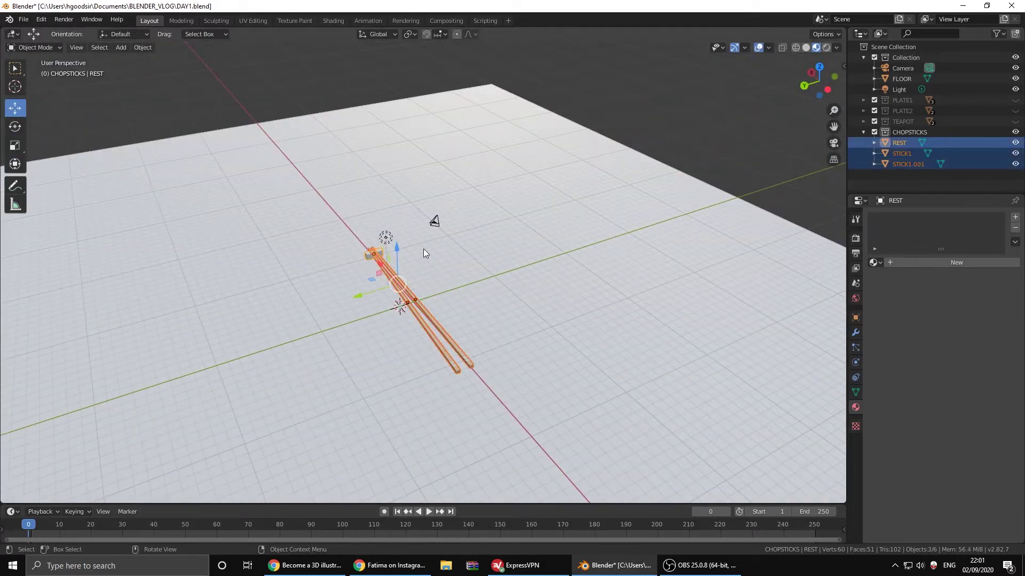
{"action": "key", "text": "ctrl+j"}
{"action": "key", "text": "alt+h"}
{"action": "middle_click_drag", "start_coordinate": [507, 269], "coordinate": [405, 277]}
{"action": "mouse_move", "coordinate": [470, 326]}
{"action": "left_mouse_down"}
{"action": "mouse_move", "coordinate": [453, 356]}
{"action": "mouse_move", "coordinate": [475, 313]}
{"action": "left_mouse_up"}
{"action": "key", "text": "KP_7"}
{"action": "left_click_drag", "start_coordinate": [485, 128], "coordinate": [484, 121]}
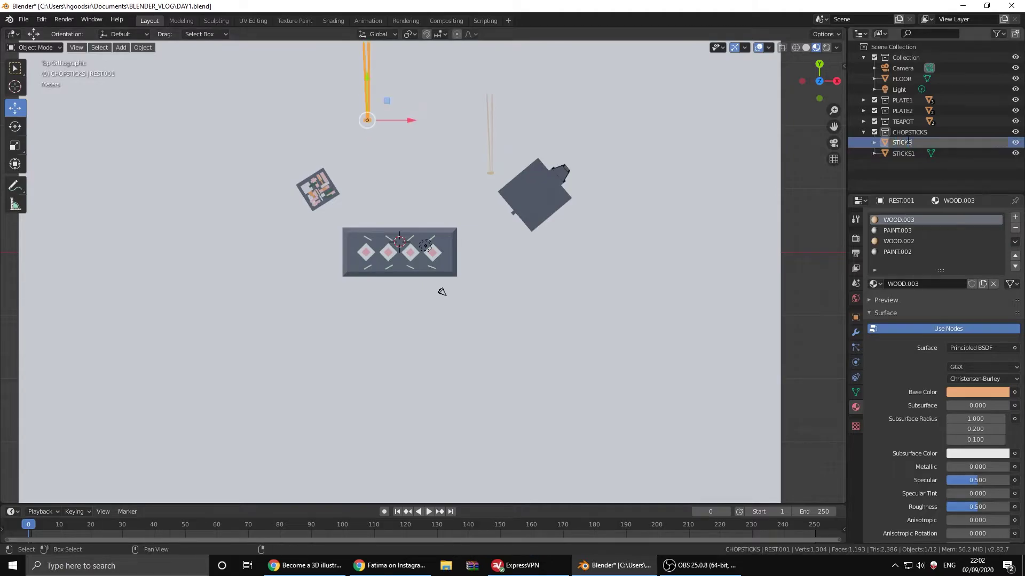
- Rename the second chopstick set STICKS2 and move it into place
{"action": "type", "text": "2"}
{"action": "key", "text": "Return"}
{"action": "key", "text": "r"}
{"action": "left_click", "coordinate": [421, 117]}
{"action": "key", "text": "g"}
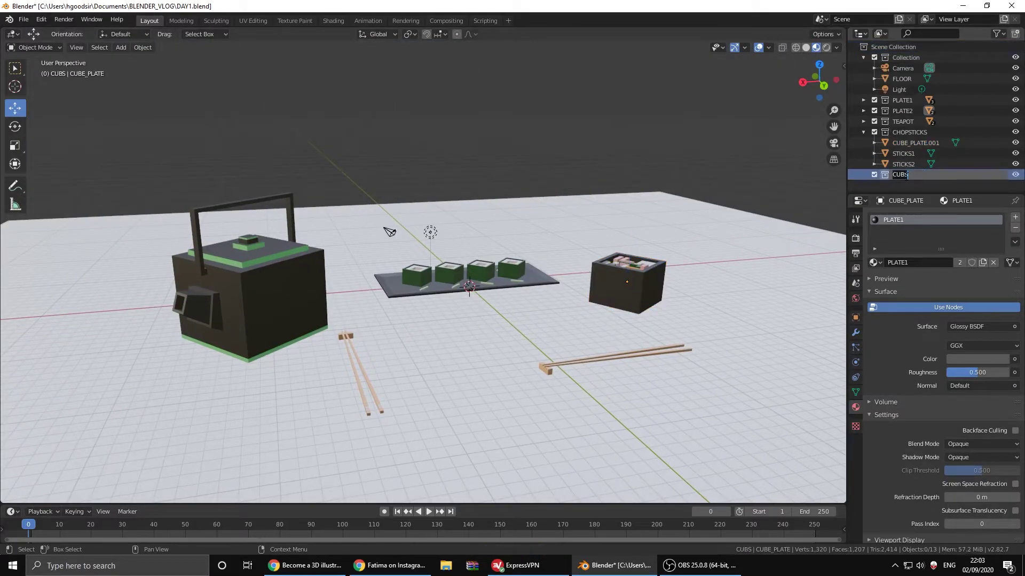
- Move CUBE_PLATE.001 into CUBES, shrink it into a cup, and paste a second cup
{"action": "left_click_drag", "start_coordinate": [915, 142], "coordinate": [902, 175]}
{"action": "key", "text": "g"}
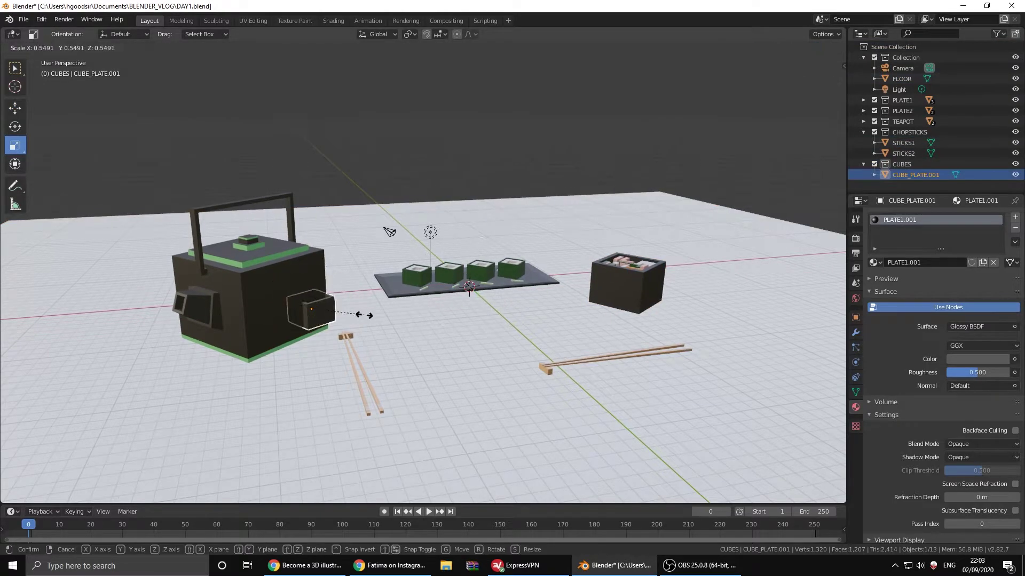
{"action": "key", "text": "KP_7"}
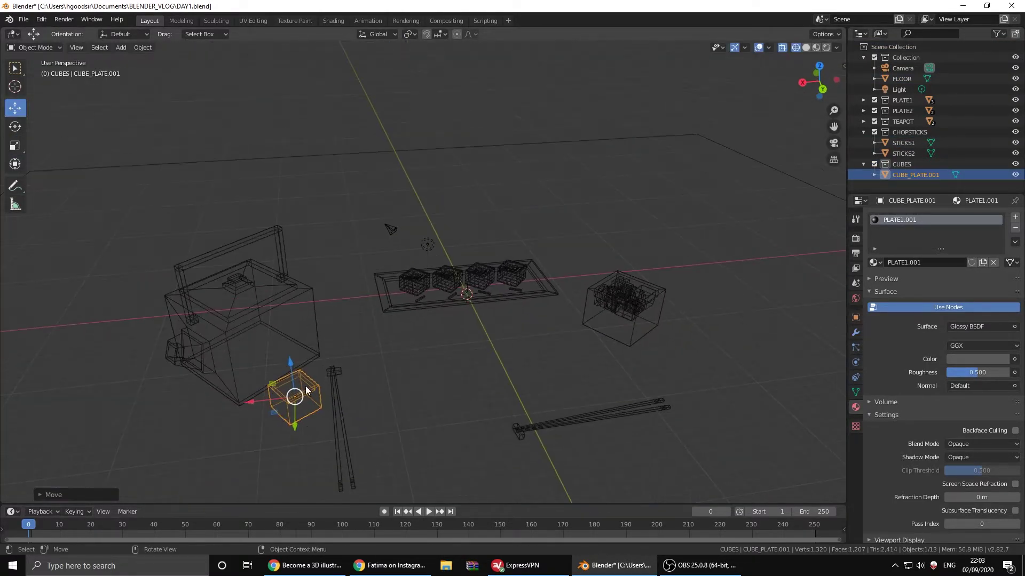
{"action": "left_click", "coordinate": [315, 323]}
{"action": "mouse_move", "coordinate": [405, 445]}
{"action": "middle_mouse_down"}
{"action": "mouse_move", "coordinate": [348, 348]}
{"action": "mouse_move", "coordinate": [481, 347]}
{"action": "middle_mouse_up"}
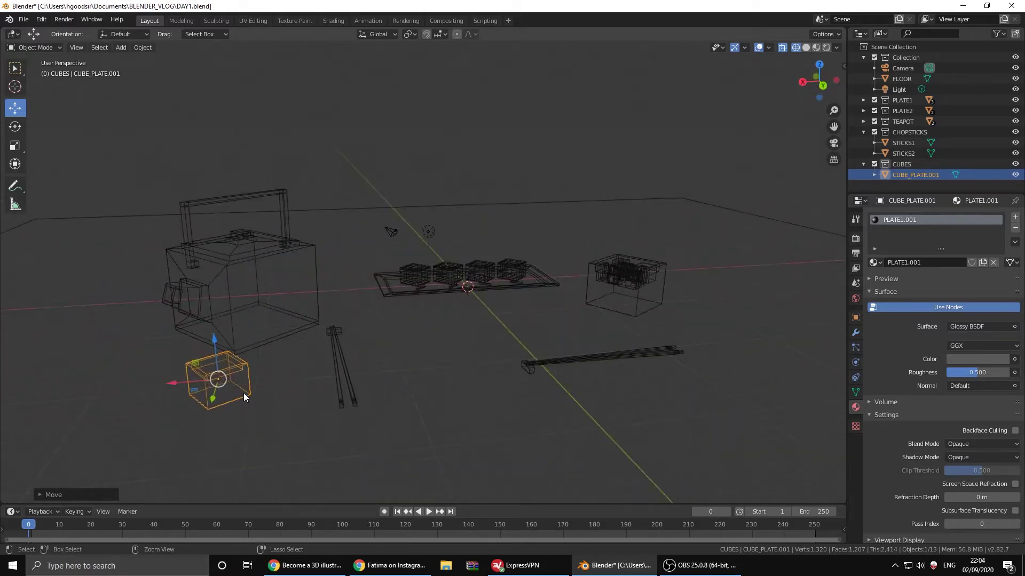
{"action": "key", "text": "ctrl+v"}
{"action": "key", "text": "KP_7"}
{"action": "key", "text": "w"}
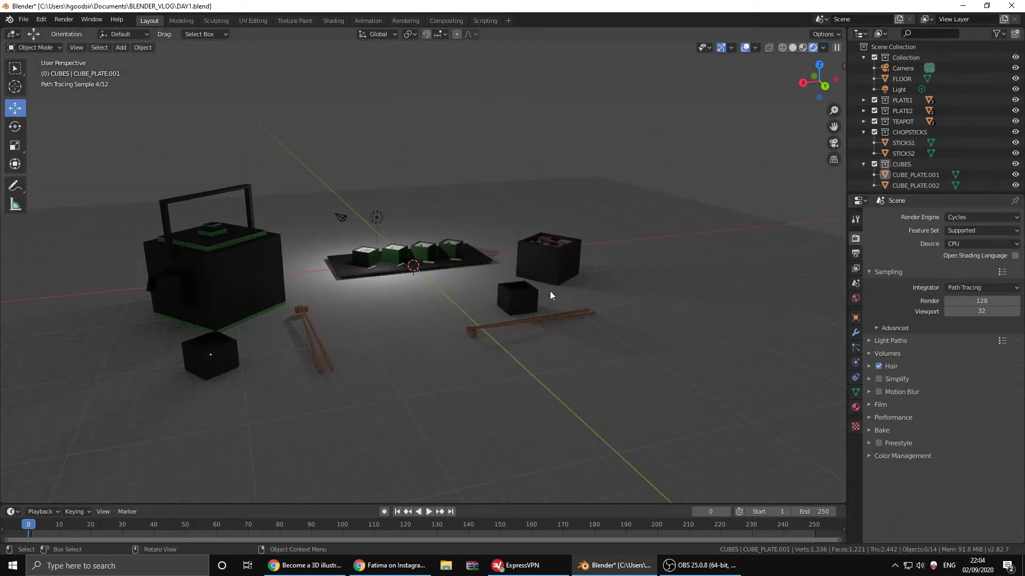
- Replace the default light with a Sun rotated to angle the shadows
{"action": "key", "text": "Delete"}
{"action": "key", "text": "shift+a"}
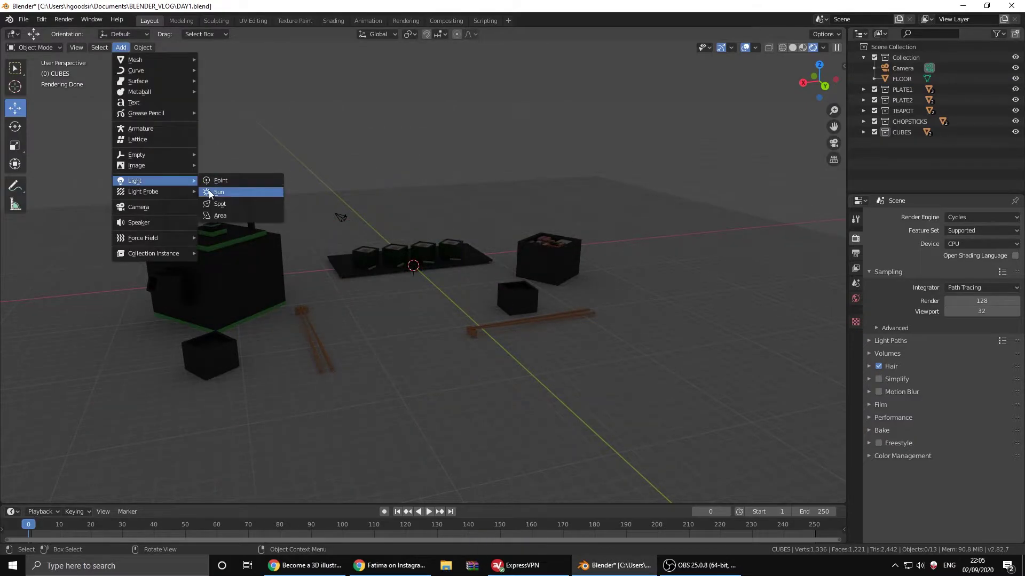
{"action": "left_click", "coordinate": [243, 190]}
{"action": "key", "text": "r"}
{"action": "left_click", "coordinate": [449, 234]}
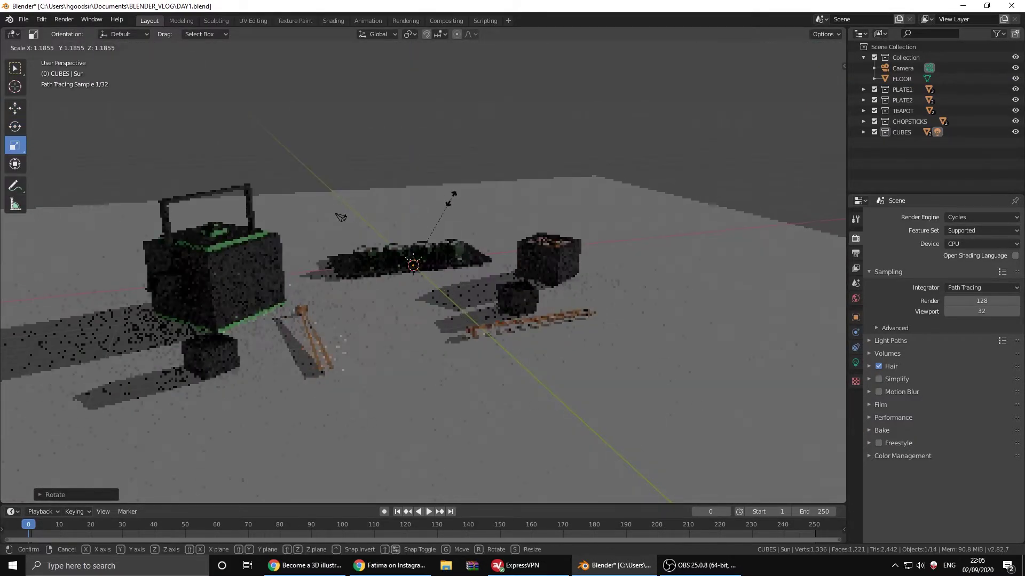
{"action": "left_click", "coordinate": [855, 363]}
{"action": "left_click", "coordinate": [856, 317]}
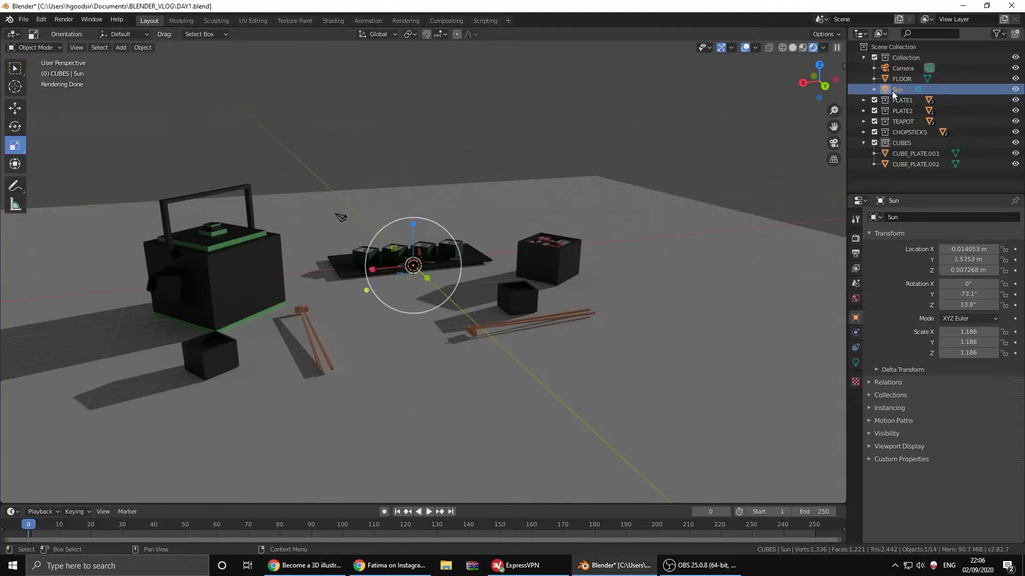
- Add an Area light and reduce its size
{"action": "left_click", "coordinate": [121, 47]}
{"action": "left_click", "coordinate": [235, 214]}
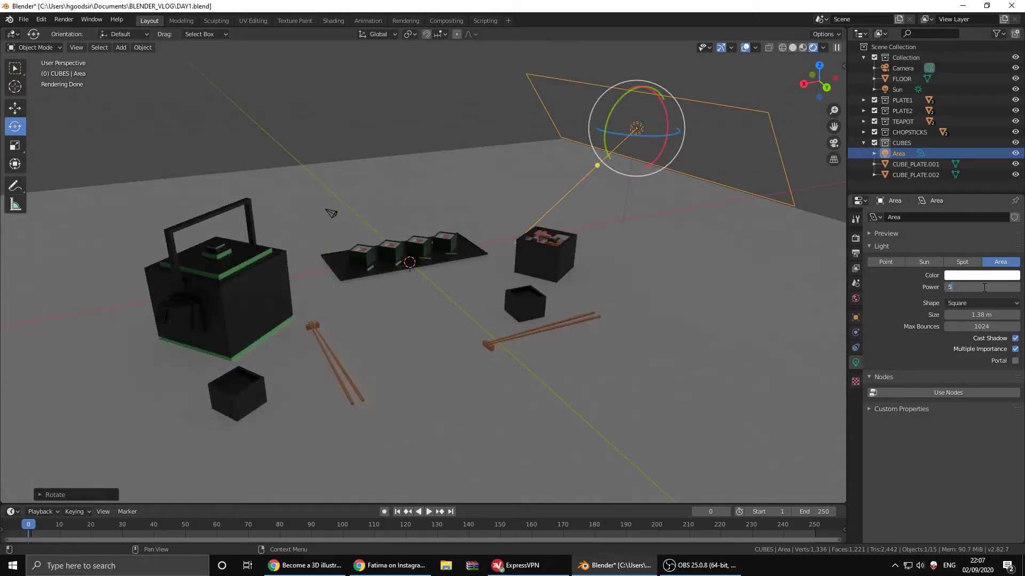
{"action": "mouse_move", "coordinate": [981, 315]}
{"action": "left_mouse_down"}
{"action": "mouse_move", "coordinate": [960, 315]}
{"action": "mouse_move", "coordinate": [977, 287]}
{"action": "mouse_move", "coordinate": [1008, 315]}
{"action": "left_mouse_up"}
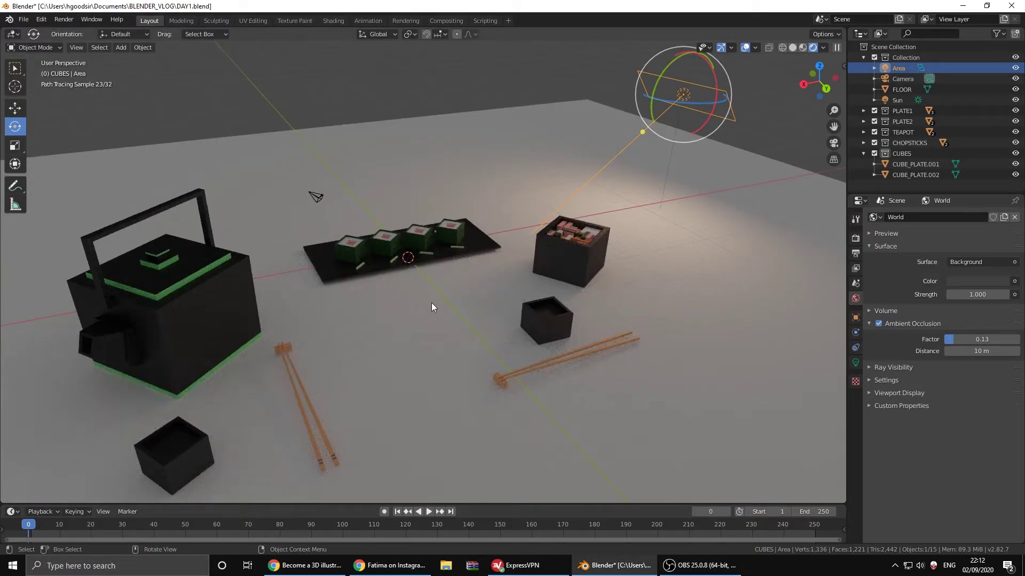
- Add a cube for the table while the plate, teapot, chopstick and cup collections are excluded
{"action": "key", "text": "z"}
{"action": "mouse_move", "coordinate": [431, 303]}
{"action": "middle_mouse_down"}
{"action": "mouse_move", "coordinate": [460, 246]}
{"action": "mouse_move", "coordinate": [448, 277]}
{"action": "middle_mouse_up"}
{"action": "left_click_drag", "start_coordinate": [874, 154], "coordinate": [874, 110]}
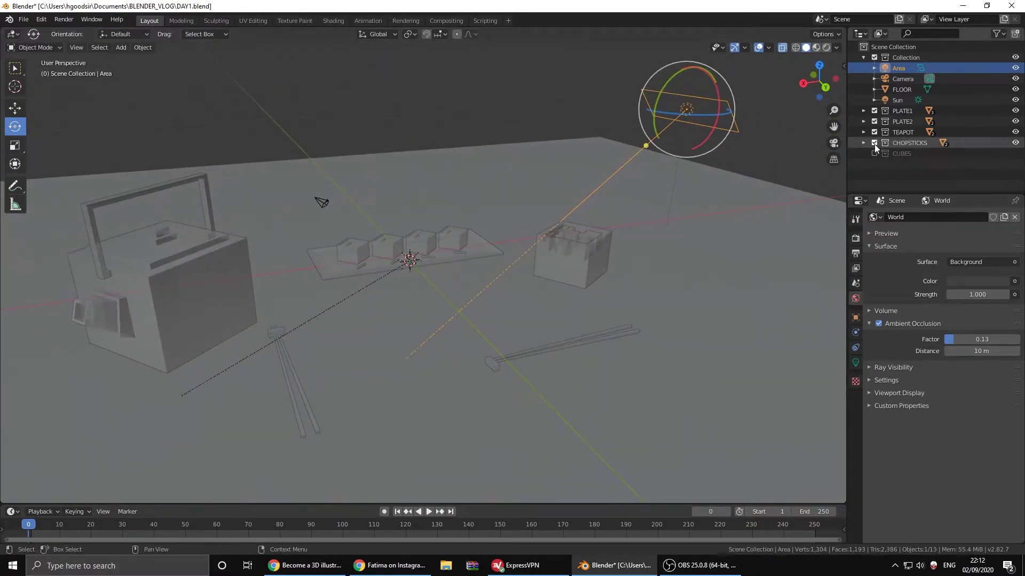
{"action": "left_click", "coordinate": [121, 47]}
{"action": "left_click", "coordinate": [219, 70]}
{"action": "left_click", "coordinate": [894, 47]}
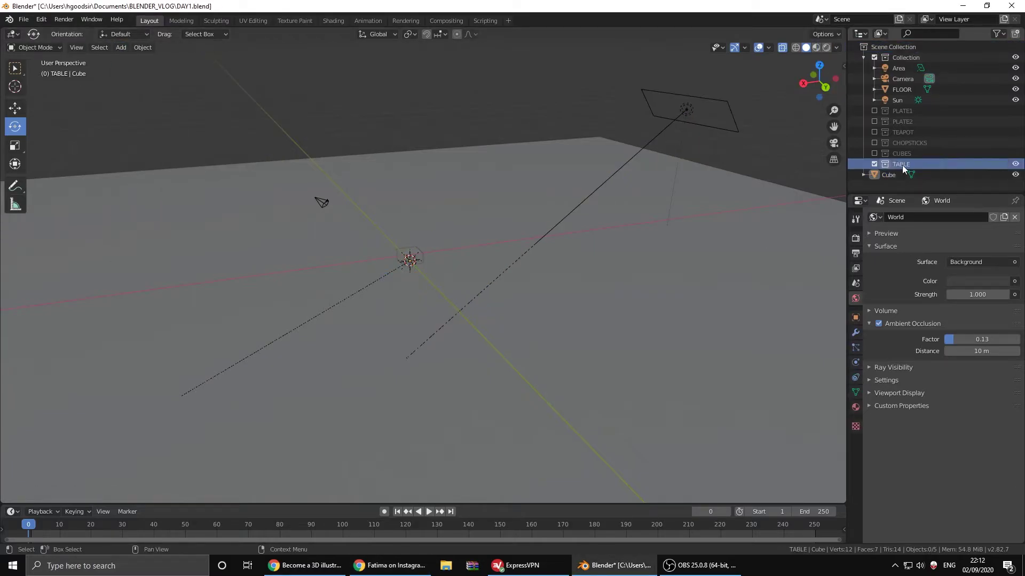
{"action": "left_click_drag", "start_coordinate": [874, 154], "coordinate": [874, 111]}
- Scale the TABLE cube down to a low tabletop size
{"action": "left_click", "coordinate": [901, 174]}
{"action": "key", "text": "KP_7"}
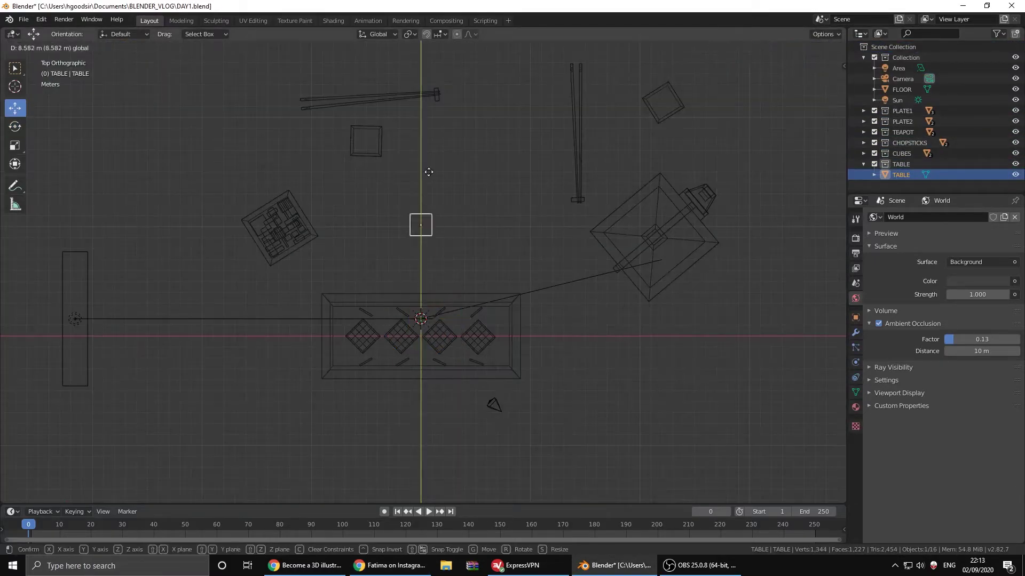
{"action": "key", "text": "s"}
{"action": "left_click", "coordinate": [843, 228]}
{"action": "middle_click_drag", "start_coordinate": [843, 227], "coordinate": [641, 320]}
{"action": "key", "text": "s"}
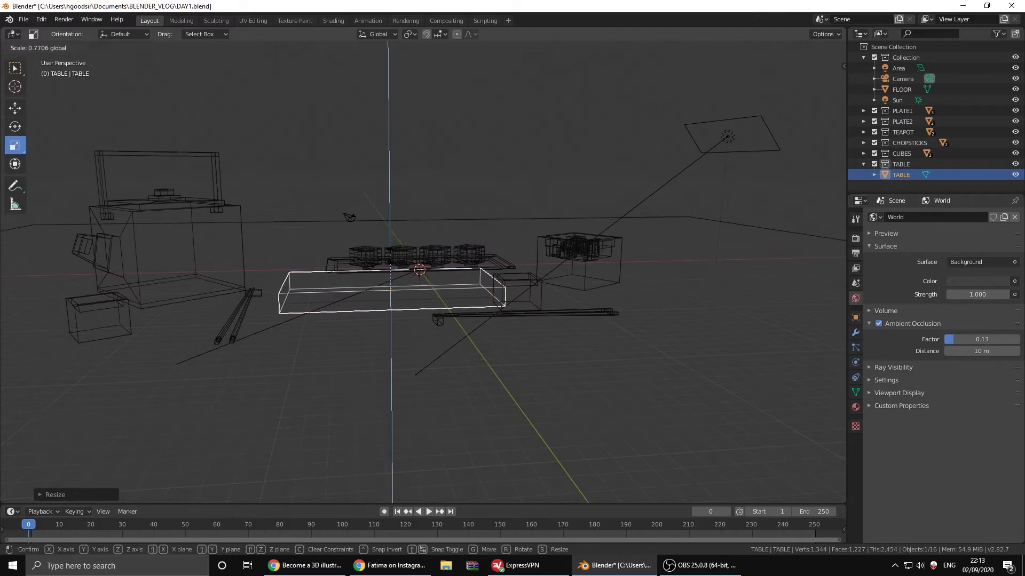
{"action": "left_click", "coordinate": [391, 213]}
{"action": "mouse_move", "coordinate": [391, 213]}
{"action": "middle_mouse_down"}
{"action": "mouse_move", "coordinate": [478, 312]}
{"action": "mouse_move", "coordinate": [507, 294]}
{"action": "mouse_move", "coordinate": [506, 331]}
{"action": "middle_mouse_up"}
- Move the small cup CUBE_PLATE.002 along the X axis next to the table
{"action": "left_click", "coordinate": [530, 312]}
{"action": "key", "text": "g"}
{"action": "left_click", "coordinate": [533, 299]}
{"action": "mouse_move", "coordinate": [534, 299]}
{"action": "middle_mouse_down"}
{"action": "mouse_move", "coordinate": [514, 318]}
{"action": "mouse_move", "coordinate": [566, 342]}
{"action": "middle_mouse_up"}
{"action": "key", "text": "g"}
{"action": "left_click", "coordinate": [577, 347]}
{"action": "left_click", "coordinate": [547, 421]}
{"action": "mouse_move", "coordinate": [547, 433]}
{"action": "middle_mouse_down"}
{"action": "mouse_move", "coordinate": [514, 386]}
{"action": "mouse_move", "coordinate": [392, 306]}
{"action": "middle_mouse_up"}
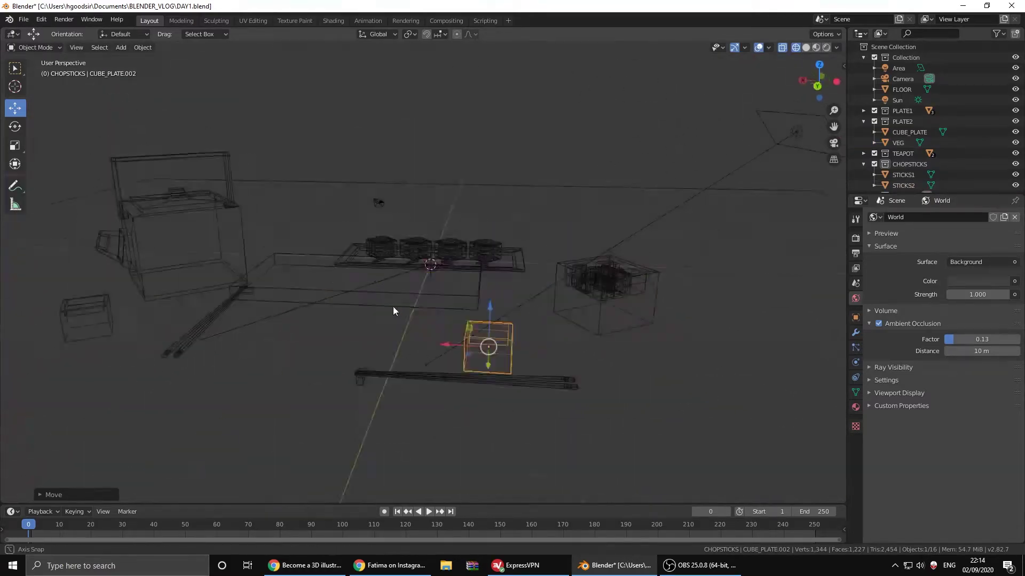
- Exclude the other objects and collections so the table stands alone
{"action": "left_click", "coordinate": [393, 306]}
{"action": "left_click", "coordinate": [864, 121]}
{"action": "left_click", "coordinate": [874, 185], "text": "ctrl"}
{"action": "middle_click_drag", "start_coordinate": [643, 160], "coordinate": [587, 224]}
- Loop-cut the table in Edit Mode and extrude two leg faces downward
{"action": "left_click", "coordinate": [35, 48]}
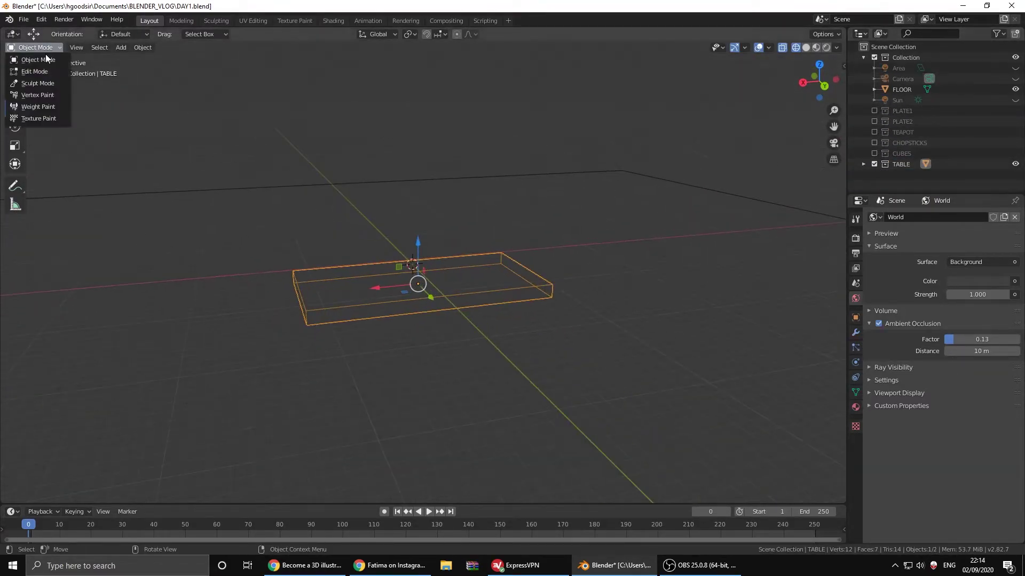
{"action": "left_click", "coordinate": [27, 65]}
{"action": "left_click", "coordinate": [336, 297]}
{"action": "left_click", "coordinate": [555, 289]}
{"action": "middle_click_drag", "start_coordinate": [555, 288], "coordinate": [480, 213]}
{"action": "left_click", "coordinate": [308, 80]}
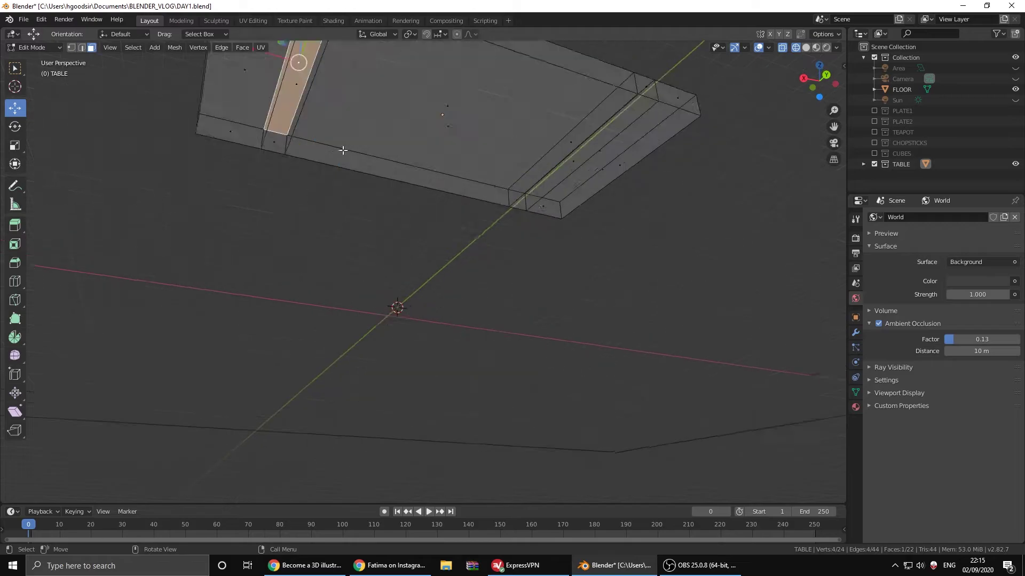
{"action": "left_click", "coordinate": [446, 170], "text": "shift"}
{"action": "left_click", "coordinate": [15, 226]}
{"action": "left_click_drag", "start_coordinate": [360, 229], "coordinate": [360, 317]}
- Undo the leg extrusion, shrink the table's middle section, and turn off see-through display
{"action": "key", "text": "ctrl+KP_1"}
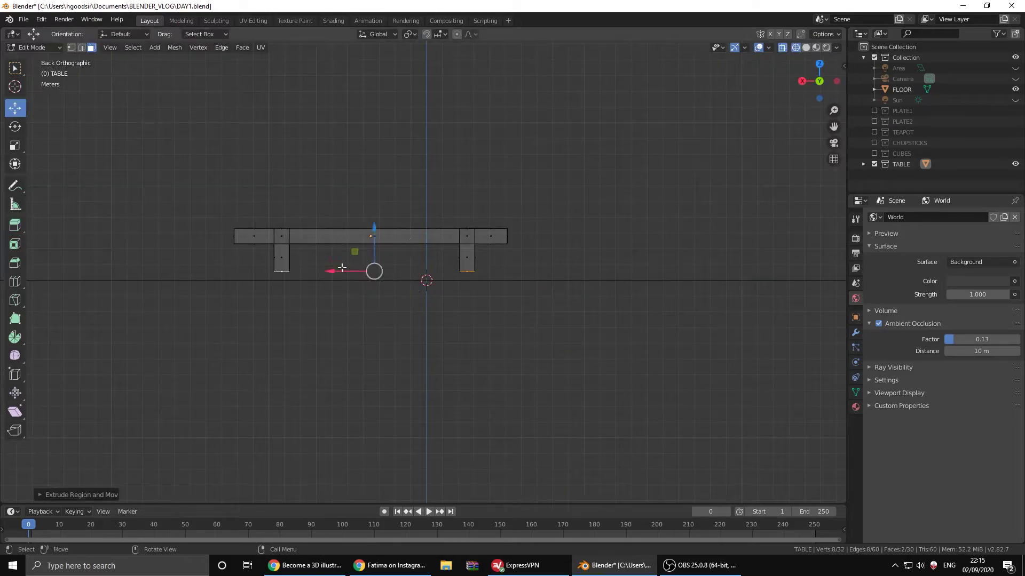
{"action": "key", "text": "ctrl+z"}
{"action": "left_click_drag", "start_coordinate": [433, 201], "coordinate": [465, 321]}
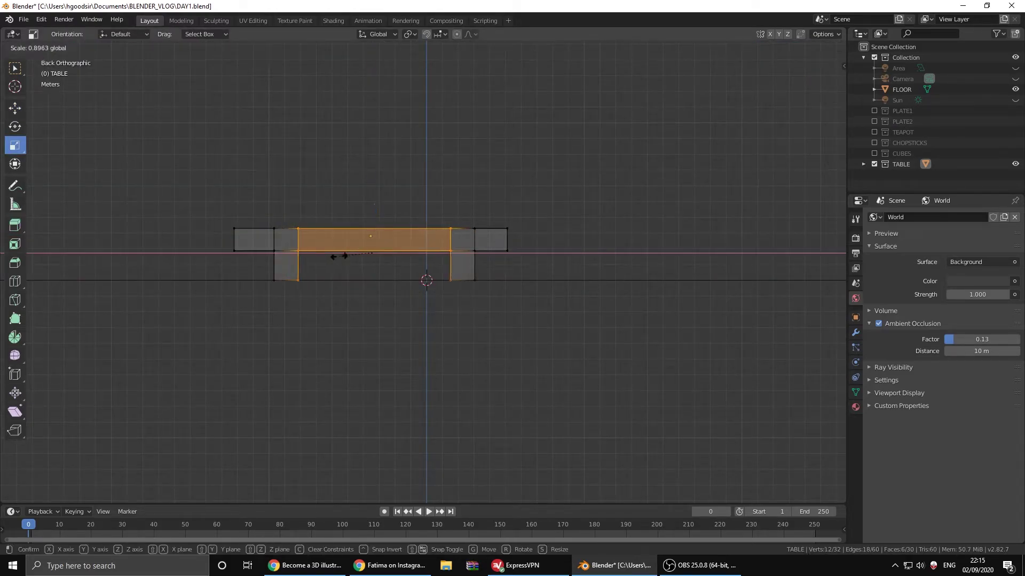
{"action": "key", "text": "alt+a"}
{"action": "middle_click_drag", "start_coordinate": [427, 266], "coordinate": [480, 240]}
{"action": "left_click", "coordinate": [799, 48]}
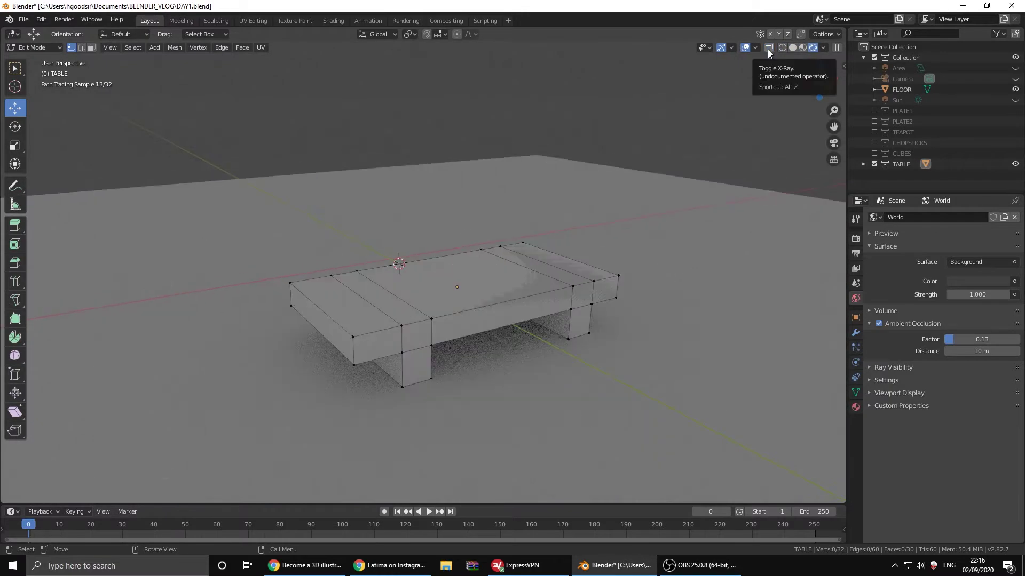
{"action": "left_click", "coordinate": [795, 47]}
{"action": "key", "text": "Tab"}
- Give the table a WOOD material with light brown Base Color, then hide all but the floor
{"action": "left_click", "coordinate": [856, 407]}
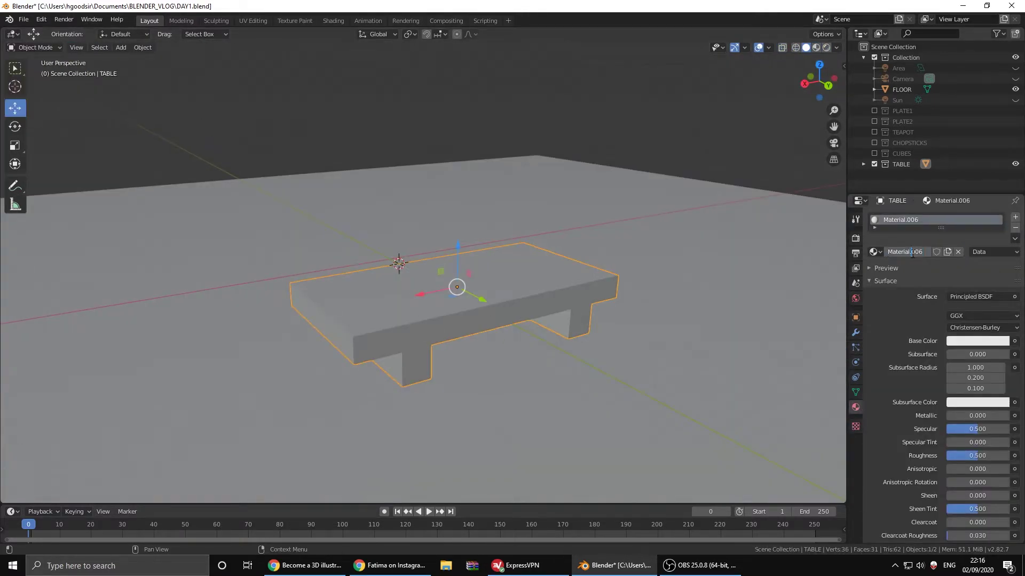
{"action": "left_click", "coordinate": [1015, 217]}
{"action": "key", "text": "Tab"}
{"action": "key", "text": "a"}
{"action": "left_click", "coordinate": [977, 379]}
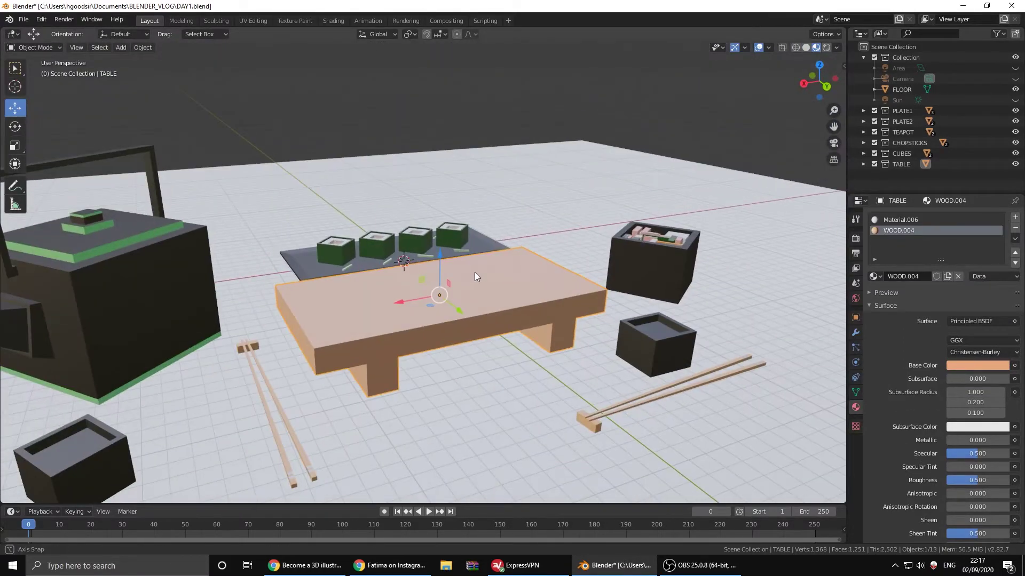
{"action": "left_click", "coordinate": [1015, 57], "text": "ctrl"}
{"action": "type", "text": "SU"}
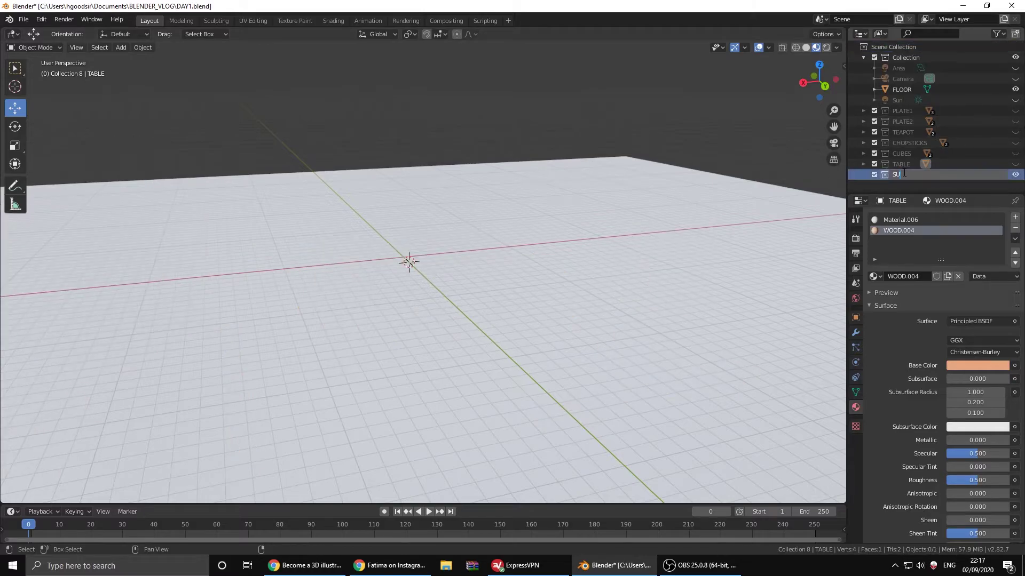
- Name the new collection SUSHI and paste the copied sushi pieces into it
{"action": "type", "text": "SHI"}
{"action": "key", "text": "Return"}
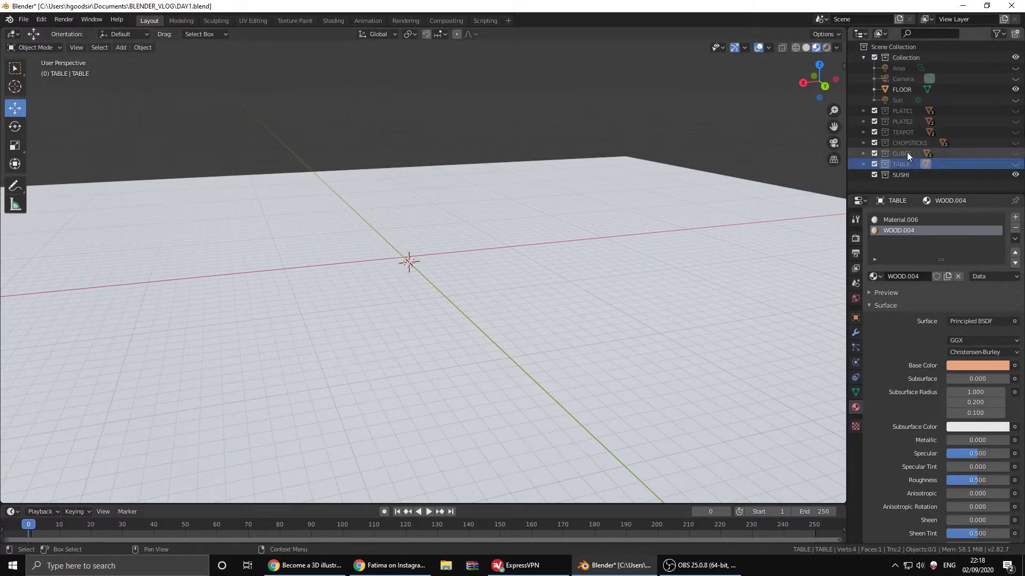
{"action": "key", "text": "ctrl+v"}
{"action": "left_click_drag", "start_coordinate": [904, 141], "coordinate": [908, 191]}
{"action": "scroll", "coordinate": [827, 114], "scroll_direction": "up", "scroll_amount": 5}
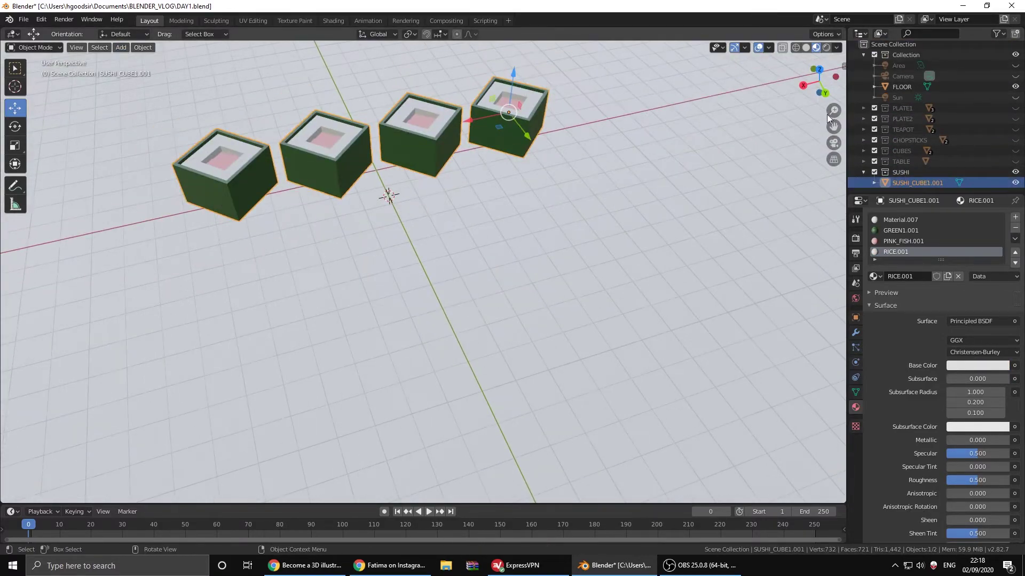
- Delete the faces of three of the four pasted sushi pieces, keeping one
{"action": "middle_click_drag", "start_coordinate": [827, 114], "coordinate": [648, 200]}
{"action": "key", "text": "Tab"}
{"action": "key", "text": "shift+z"}
{"action": "left_click_drag", "start_coordinate": [374, 160], "coordinate": [647, 289]}
{"action": "key", "text": "x"}
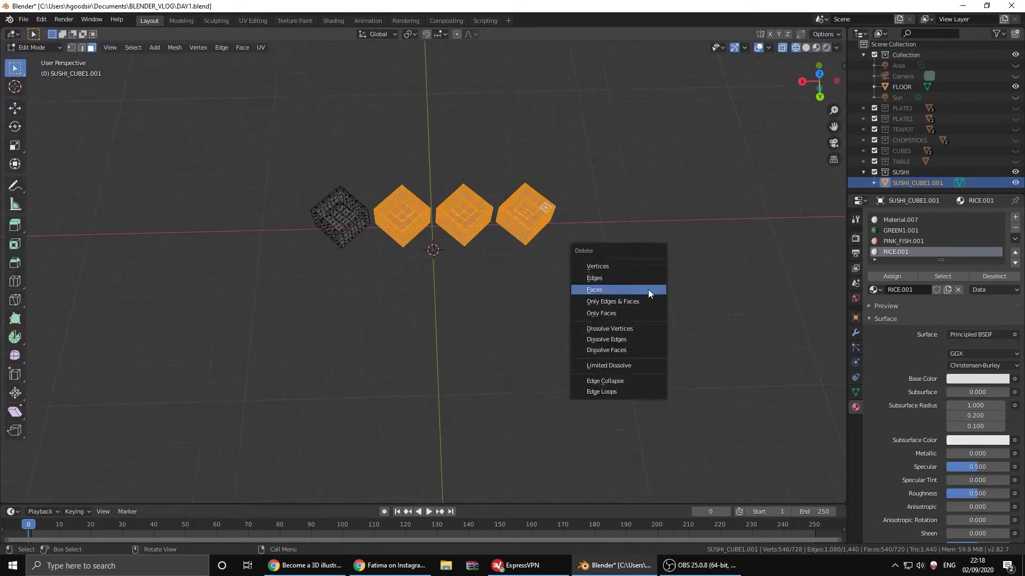
{"action": "left_click", "coordinate": [592, 293]}
{"action": "key", "text": "Tab"}
- Reposition the remaining sushi piece's mesh as seen from the top view
{"action": "key", "text": "Tab"}
{"action": "key", "text": "shift+z"}
{"action": "key", "text": "g"}
{"action": "left_click", "coordinate": [474, 222]}
{"action": "key", "text": "KP_7"}
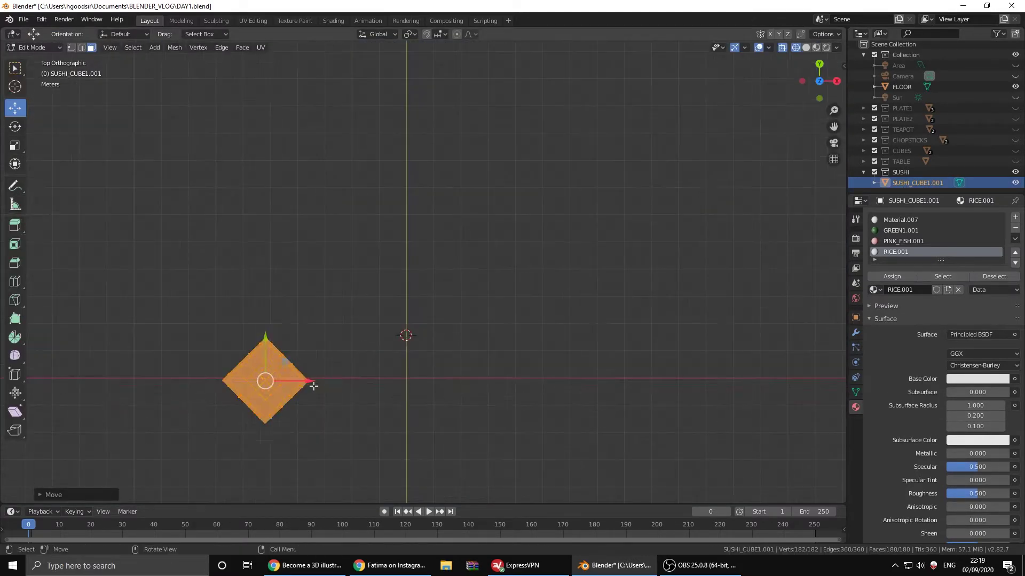
{"action": "key", "text": "Tab"}
{"action": "middle_click_drag", "start_coordinate": [470, 287], "coordinate": [523, 271]}
{"action": "scroll", "coordinate": [553, 171], "scroll_direction": "up", "scroll_amount": 3}
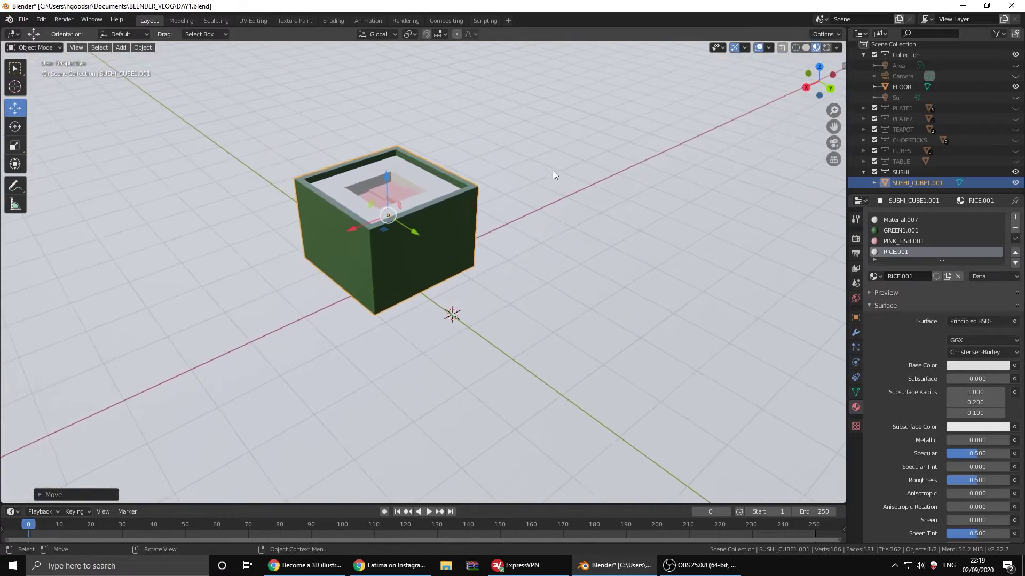
{"action": "scroll", "coordinate": [374, 261], "scroll_direction": "down", "scroll_amount": 3}
{"action": "key", "text": "ctrl+v"}
- Place a copy beside the original sushi piece and rotate it 45° around Z
{"action": "mouse_move", "coordinate": [373, 262]}
{"action": "left_mouse_down"}
{"action": "mouse_move", "coordinate": [325, 267]}
{"action": "mouse_move", "coordinate": [341, 283]}
{"action": "left_mouse_up"}
{"action": "left_click", "coordinate": [14, 126]}
{"action": "key", "text": "n"}
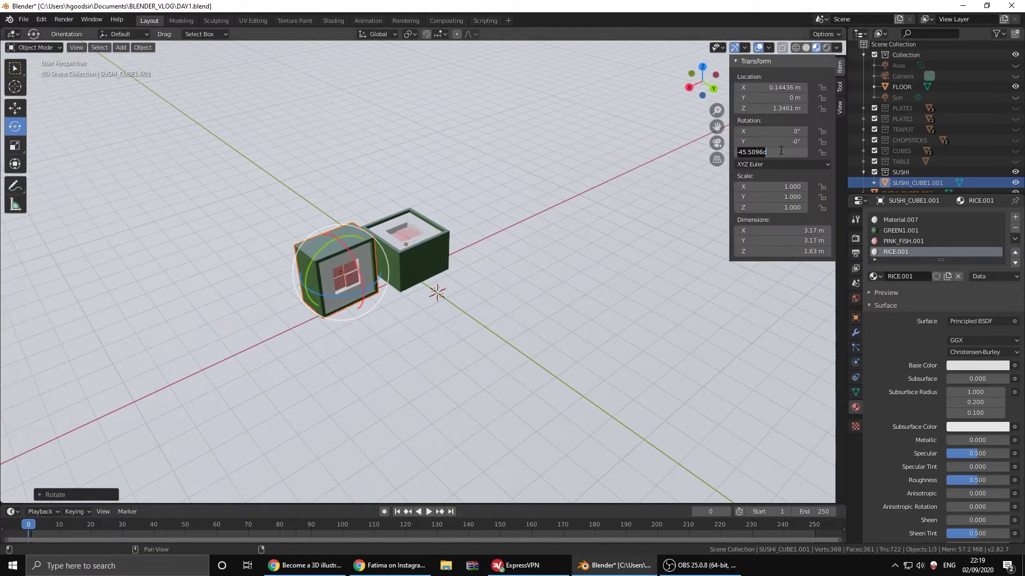
{"action": "key", "text": "KP_3"}
{"action": "middle_click_drag", "start_coordinate": [736, 213], "coordinate": [356, 274]}
{"action": "left_click", "coordinate": [812, 60]}
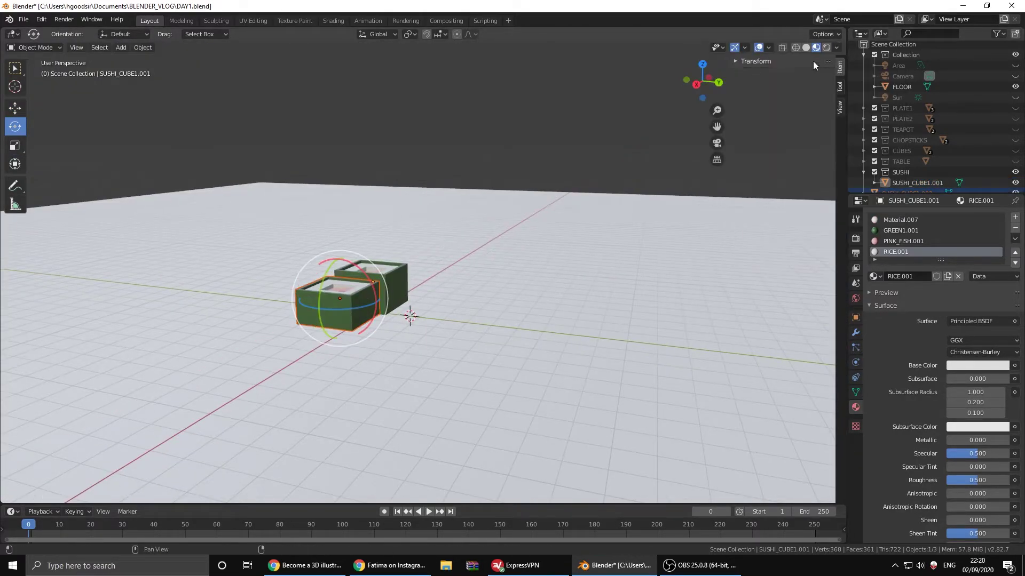
{"action": "key", "text": "KP_7"}
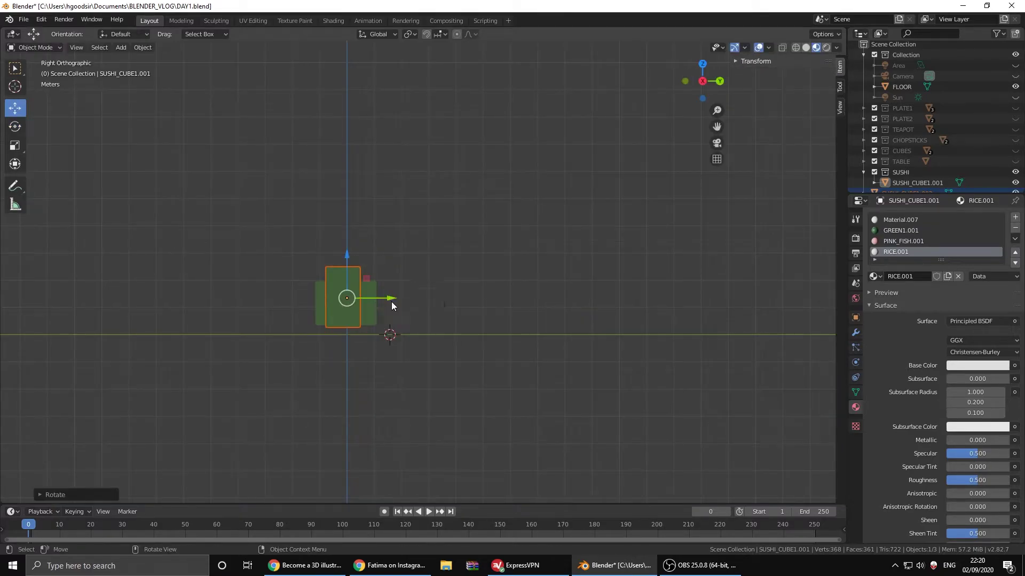
- Duplicate the sushi piece with Shift+D and set it alongside the others
{"action": "key", "text": "shift+d"}
{"action": "left_click", "coordinate": [415, 289]}
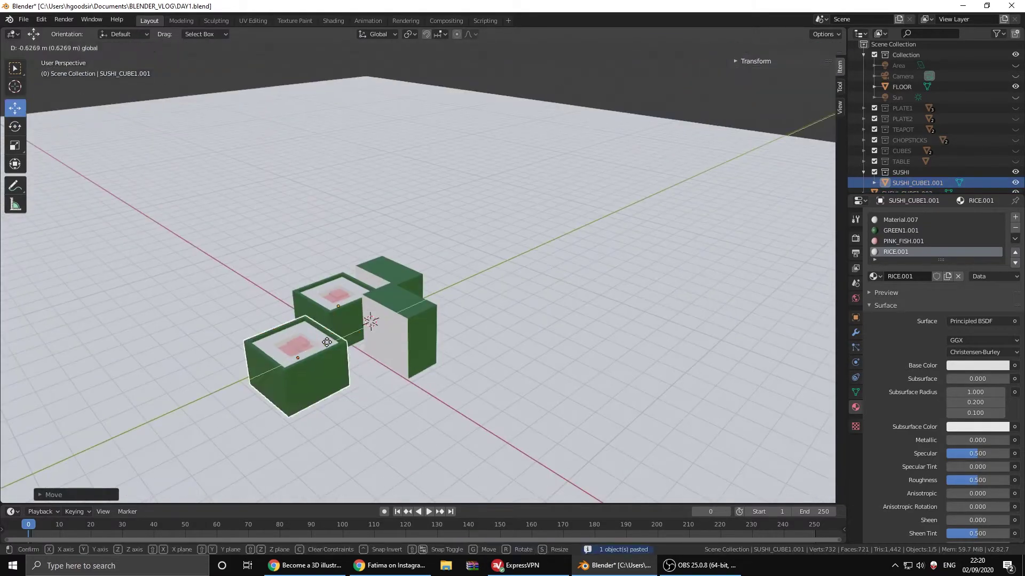
{"action": "middle_click_drag", "start_coordinate": [416, 289], "coordinate": [343, 405]}
{"action": "key", "text": "KP_3"}
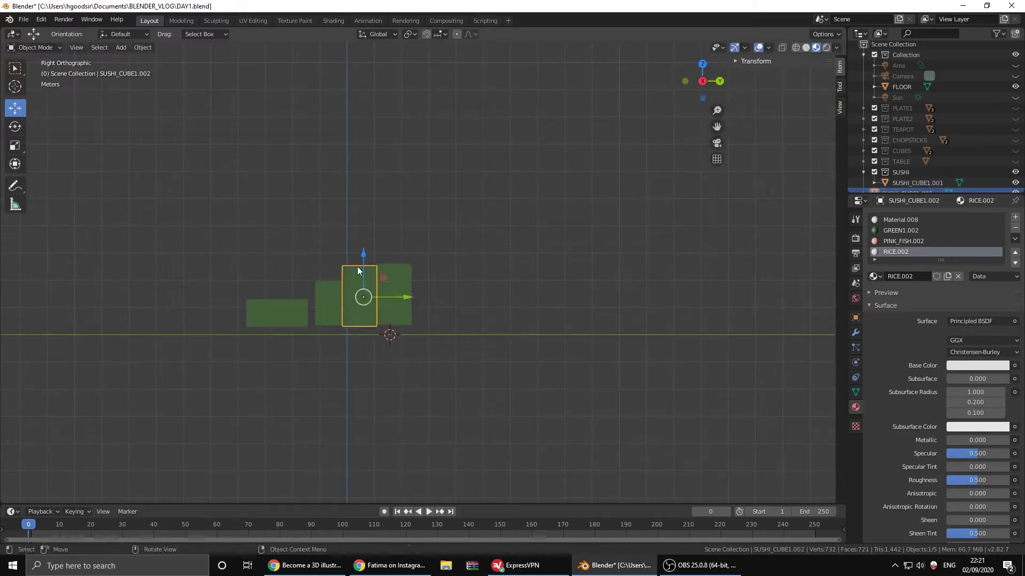
{"action": "middle_click_drag", "start_coordinate": [401, 255], "coordinate": [451, 313]}
{"action": "scroll", "coordinate": [451, 314], "scroll_direction": "down", "scroll_amount": 2}
- Add a small cube, copy it, and move it away from the sushi pieces
{"action": "key", "text": "shift+a"}
{"action": "left_click", "coordinate": [155, 160]}
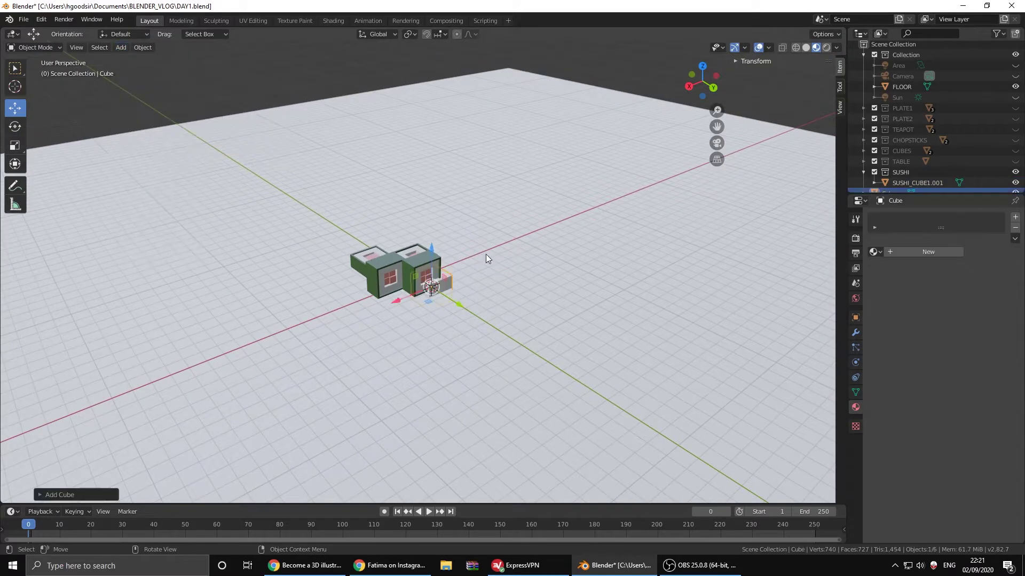
{"action": "scroll", "coordinate": [489, 252], "scroll_direction": "up", "scroll_amount": 1}
{"action": "key", "text": "ctrl+c"}
{"action": "left_click_drag", "start_coordinate": [524, 236], "coordinate": [517, 198]}
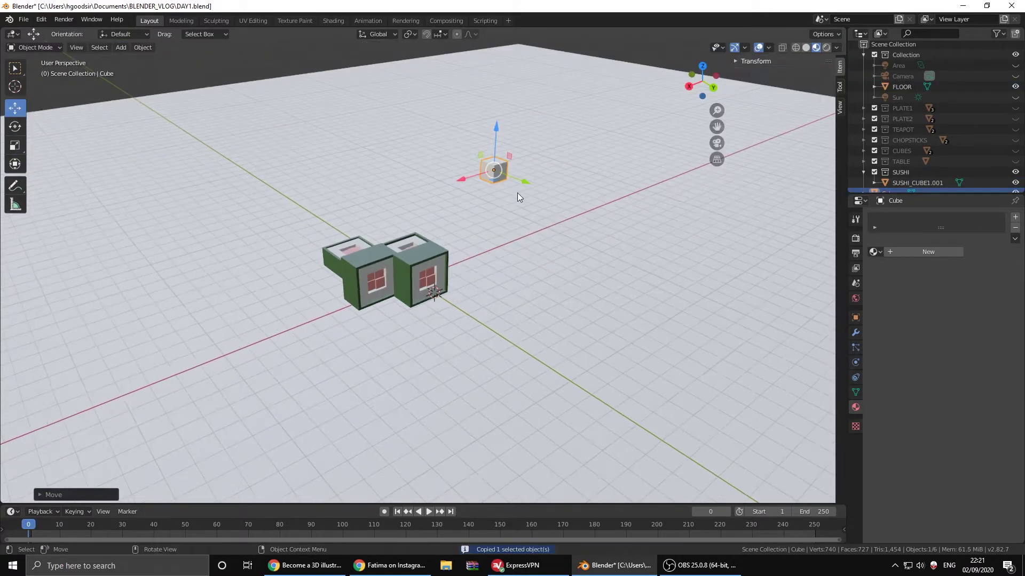
{"action": "left_click", "coordinate": [505, 413]}
{"action": "scroll", "coordinate": [546, 281], "scroll_direction": "up", "scroll_amount": 2}
{"action": "mouse_move", "coordinate": [505, 413]}
{"action": "middle_mouse_down"}
{"action": "mouse_move", "coordinate": [546, 281]}
{"action": "mouse_move", "coordinate": [480, 263]}
{"action": "middle_mouse_up"}
{"action": "left_click", "coordinate": [532, 275]}
{"action": "scroll", "coordinate": [508, 305], "scroll_direction": "up", "scroll_amount": 2}
- Paste and stack copies of the cube, then turn one around its vertical axis
{"action": "key", "text": "ctrl+v"}
{"action": "key", "text": "g"}
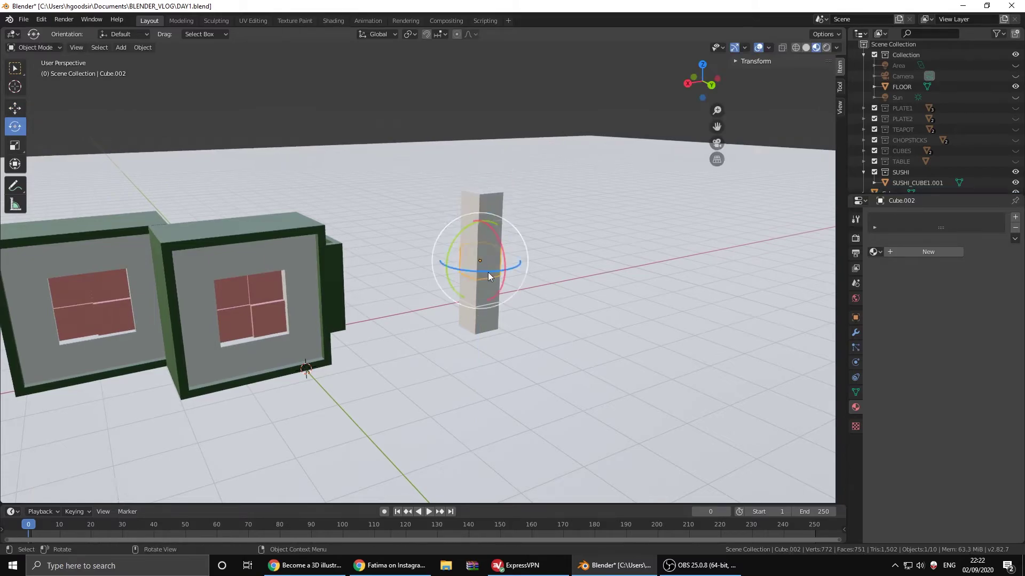
{"action": "key", "text": "ctrl+c"}
{"action": "key", "text": "ctrl+v"}
{"action": "key", "text": "g"}
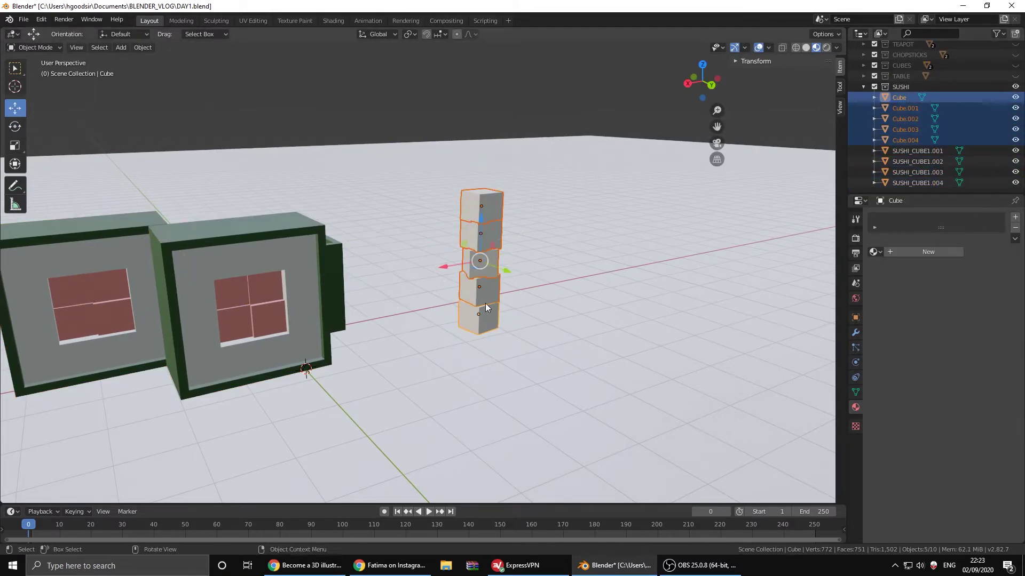
{"action": "left_click", "coordinate": [417, 275]}
{"action": "mouse_move", "coordinate": [418, 276]}
{"action": "middle_mouse_down"}
{"action": "mouse_move", "coordinate": [390, 160]}
{"action": "mouse_move", "coordinate": [495, 325]}
{"action": "mouse_move", "coordinate": [448, 251]}
{"action": "middle_mouse_up"}
{"action": "left_click", "coordinate": [443, 237]}
{"action": "left_click_drag", "start_coordinate": [435, 251], "coordinate": [450, 252]}
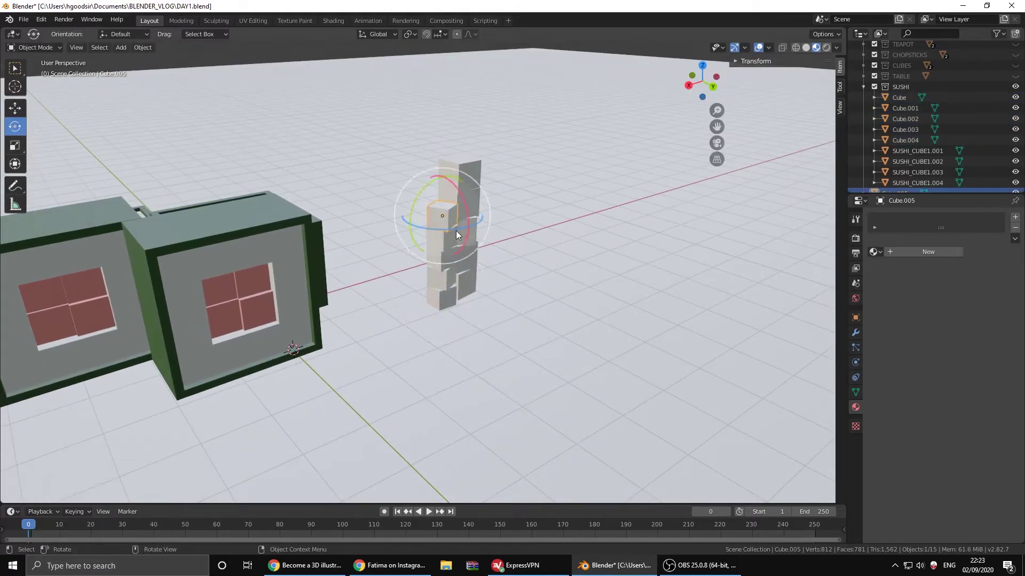
- Paste ten more cubes, delete a stray one, and duplicate the selection into the pile
{"action": "key", "text": "shift+z"}
{"action": "key", "text": "ctrl+v"}
{"action": "middle_click_drag", "start_coordinate": [522, 211], "coordinate": [507, 272]}
{"action": "key", "text": "g"}
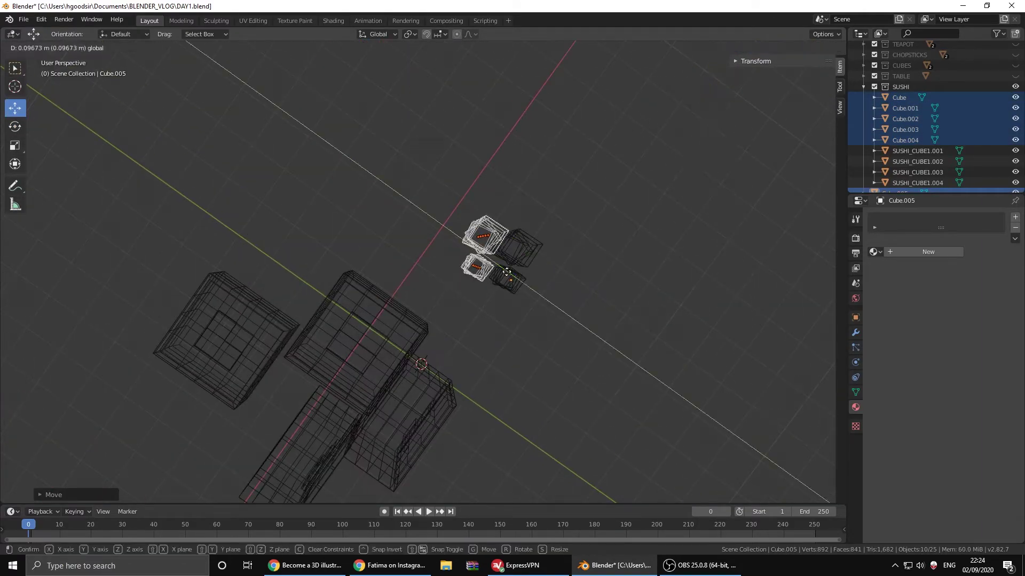
{"action": "key", "text": "Delete"}
{"action": "mouse_move", "coordinate": [444, 274]}
{"action": "middle_mouse_down"}
{"action": "mouse_move", "coordinate": [635, 153]}
{"action": "mouse_move", "coordinate": [537, 327]}
{"action": "mouse_move", "coordinate": [584, 420]}
{"action": "middle_mouse_up"}
{"action": "key", "text": "shift+d"}
{"action": "left_click", "coordinate": [512, 321]}
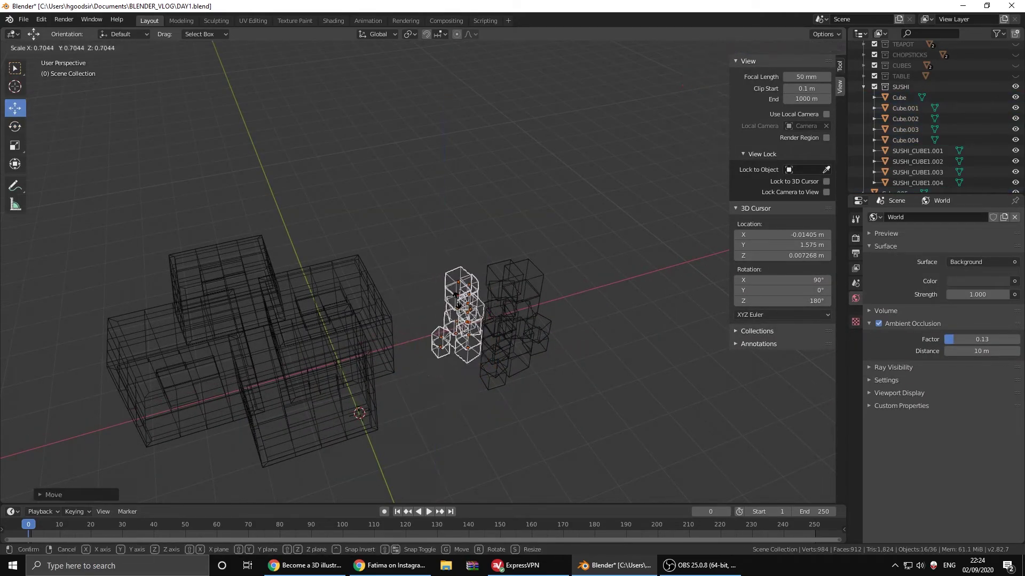
{"action": "mouse_move", "coordinate": [512, 320]}
{"action": "middle_mouse_down"}
{"action": "mouse_move", "coordinate": [504, 314]}
{"action": "mouse_move", "coordinate": [533, 240]}
{"action": "middle_mouse_up"}
{"action": "left_click", "coordinate": [587, 374]}
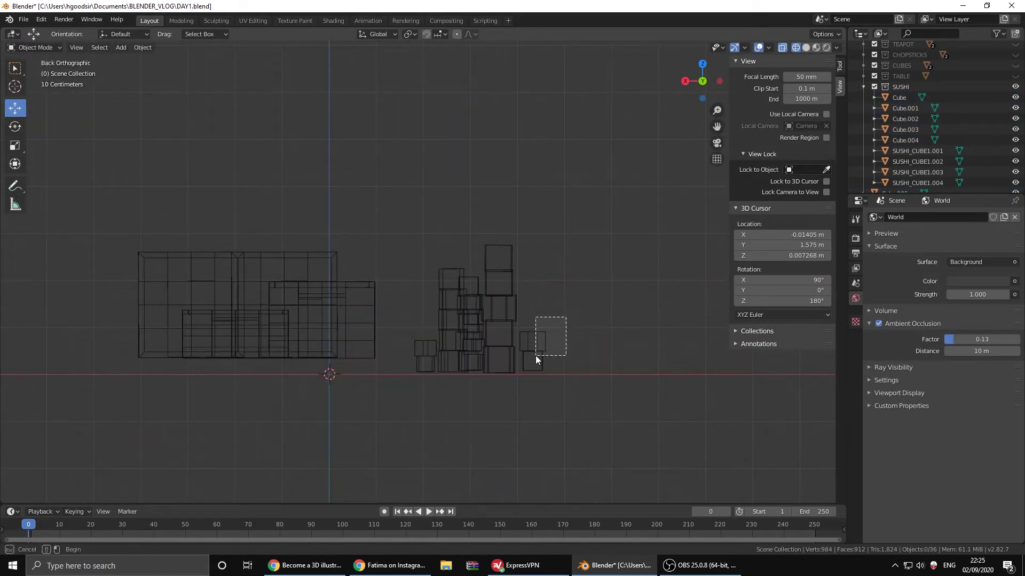
- Paste another cube, move it onto the pile, and rotate it
{"action": "middle_click_drag", "start_coordinate": [587, 373], "coordinate": [818, 154]}
{"action": "key", "text": "ctrl+v"}
{"action": "key", "text": "shift+z"}
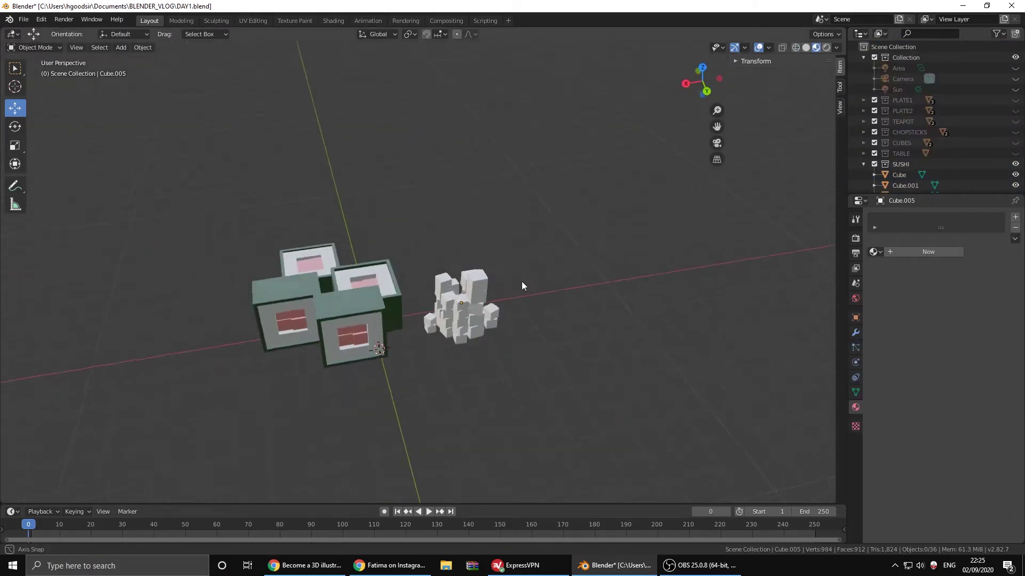
{"action": "key", "text": "g"}
{"action": "left_click", "coordinate": [444, 374]}
{"action": "middle_click_drag", "start_coordinate": [444, 374], "coordinate": [565, 321]}
{"action": "key", "text": "r"}
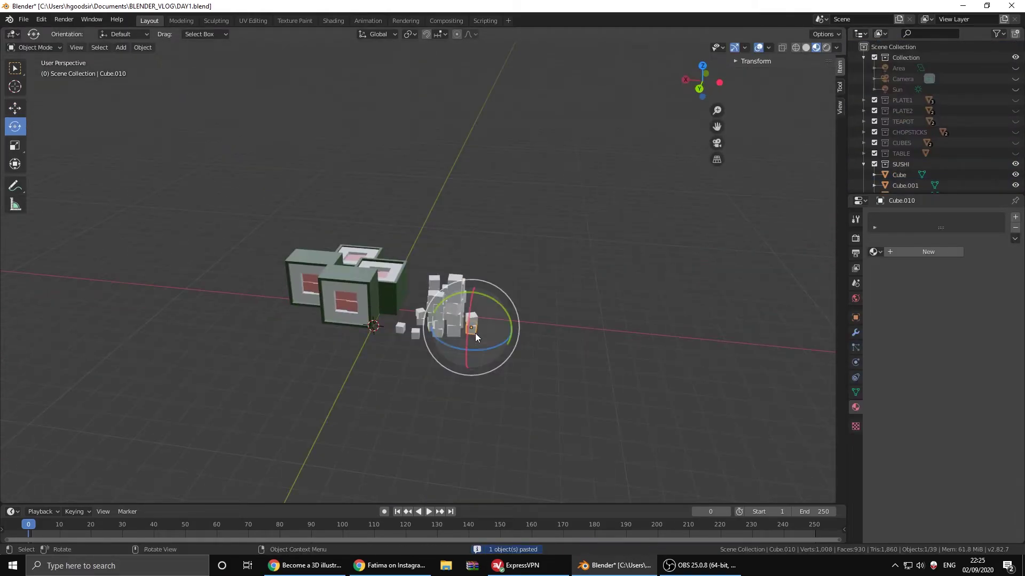
{"action": "left_click", "coordinate": [475, 333]}
- Rotate and resize further cubes to vary the pile
{"action": "left_click", "coordinate": [517, 354]}
{"action": "key", "text": "shift+space"}
{"action": "key", "text": "r"}
{"action": "middle_click_drag", "start_coordinate": [517, 354], "coordinate": [600, 260]}
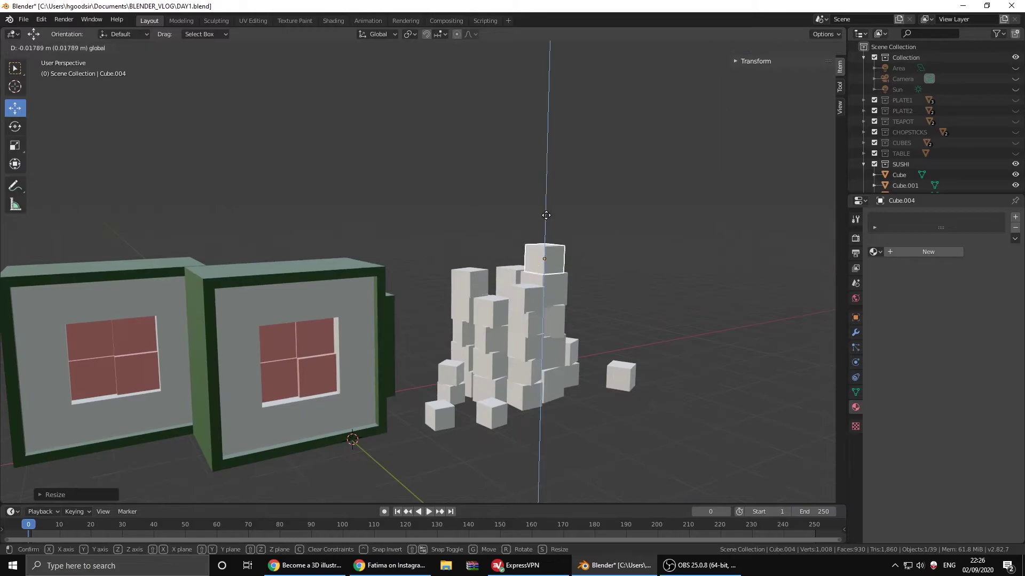
{"action": "scroll", "coordinate": [907, 164], "scroll_direction": "down", "scroll_amount": 5}
- Give the TINY_CUBES pile a new material with a green Base Color
{"action": "left_click", "coordinate": [787, 47]}
{"action": "left_click", "coordinate": [459, 290]}
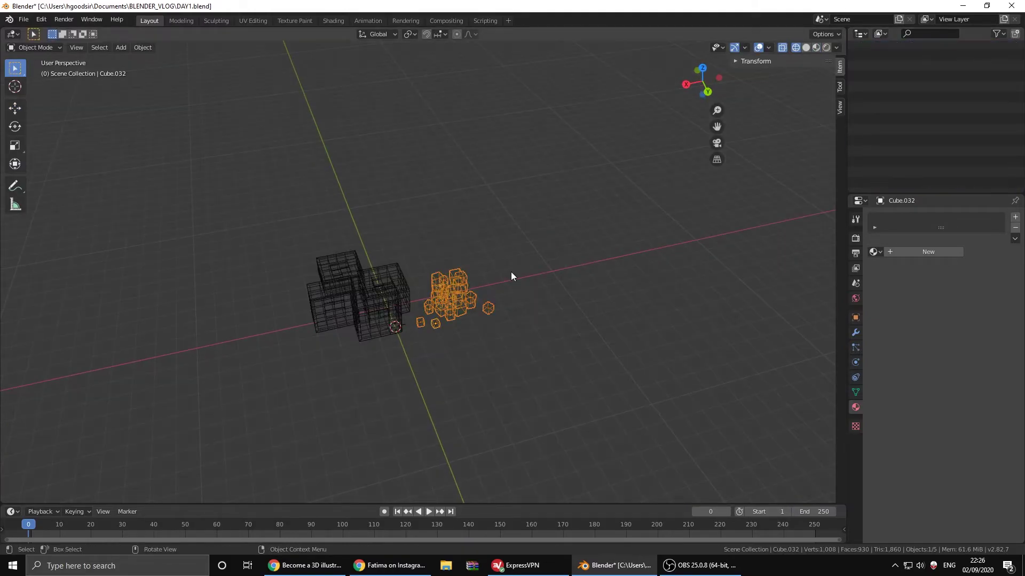
{"action": "key", "text": "Tab"}
{"action": "left_click", "coordinate": [923, 265]}
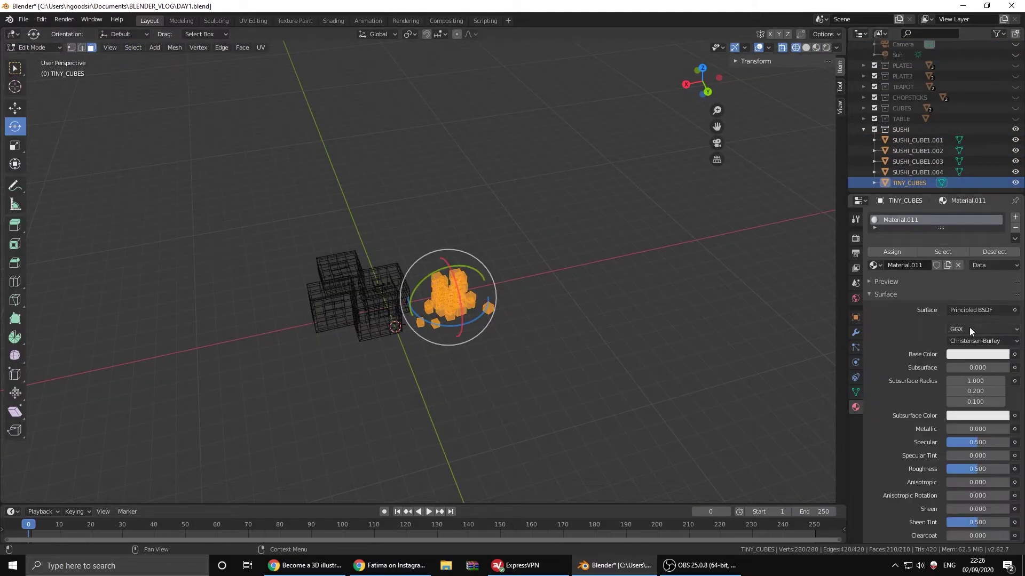
{"action": "left_click", "coordinate": [977, 355]}
{"action": "key", "text": "Tab"}
{"action": "left_click", "coordinate": [453, 306]}
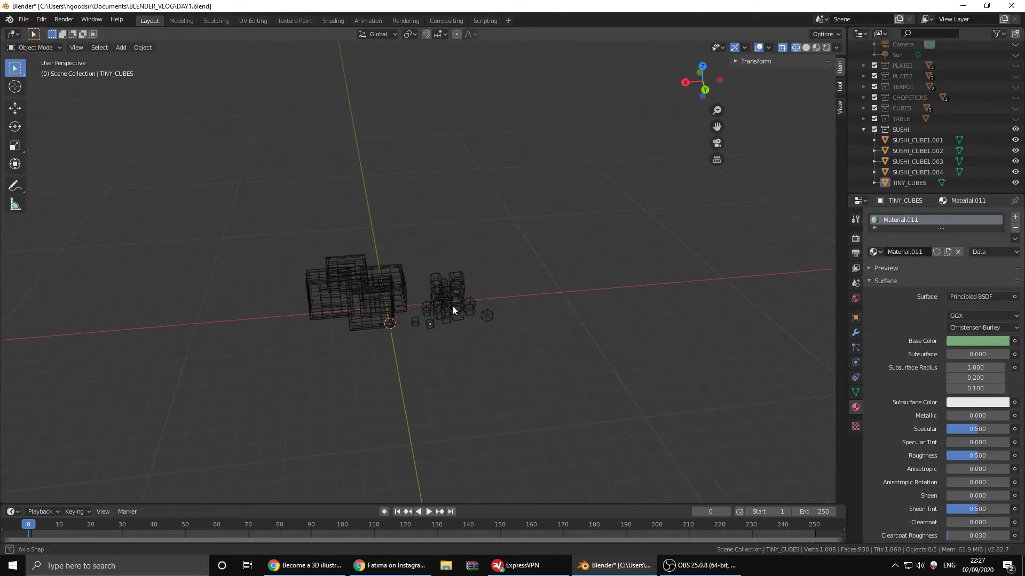
{"action": "middle_click_drag", "start_coordinate": [452, 306], "coordinate": [544, 227]}
{"action": "left_click_drag", "start_coordinate": [544, 226], "coordinate": [405, 248]}
- Inspect the table from front and top views and select the tiny cubes pile
{"action": "middle_click_drag", "start_coordinate": [405, 249], "coordinate": [607, 318]}
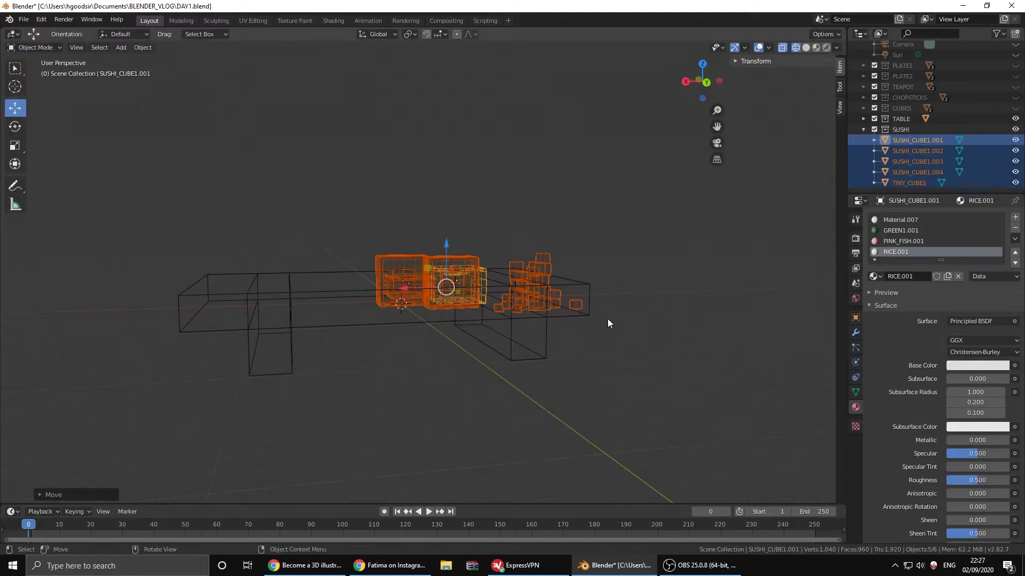
{"action": "key", "text": "KP_1"}
{"action": "key", "text": "KP_7"}
{"action": "mouse_move", "coordinate": [584, 195]}
{"action": "middle_mouse_down"}
{"action": "mouse_move", "coordinate": [485, 248]}
{"action": "mouse_move", "coordinate": [555, 226]}
{"action": "middle_mouse_up"}
{"action": "left_click", "coordinate": [374, 305]}
{"action": "key", "text": "s"}
{"action": "middle_click_drag", "start_coordinate": [349, 310], "coordinate": [313, 299]}
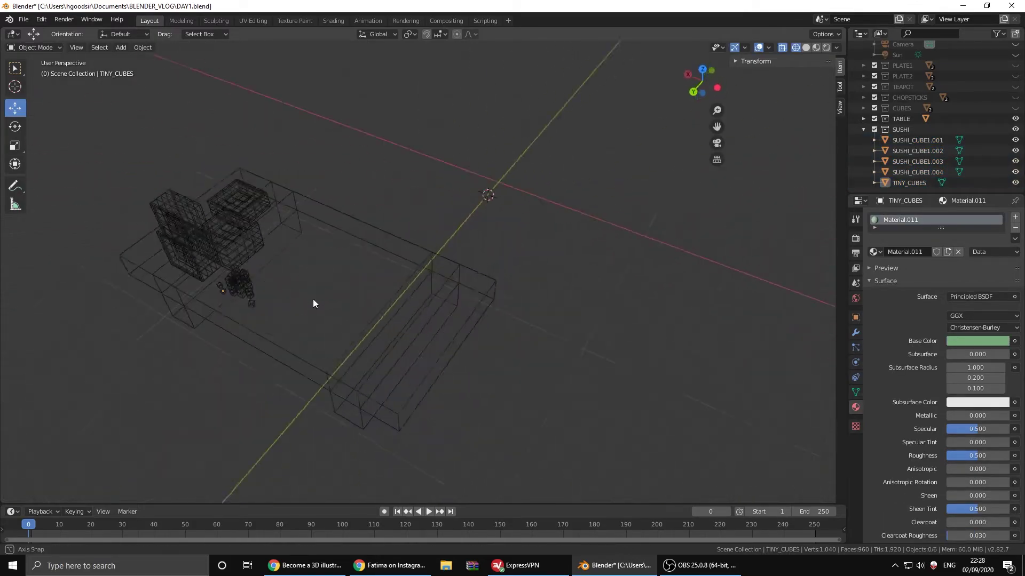
- Paste copies of the sushi pieces and drop them onto the table in solid shading
{"action": "key", "text": "ctrl+v"}
{"action": "key", "text": "g"}
{"action": "left_click", "coordinate": [273, 258]}
{"action": "middle_click_drag", "start_coordinate": [273, 258], "coordinate": [522, 279]}
{"action": "key", "text": "shift+z"}
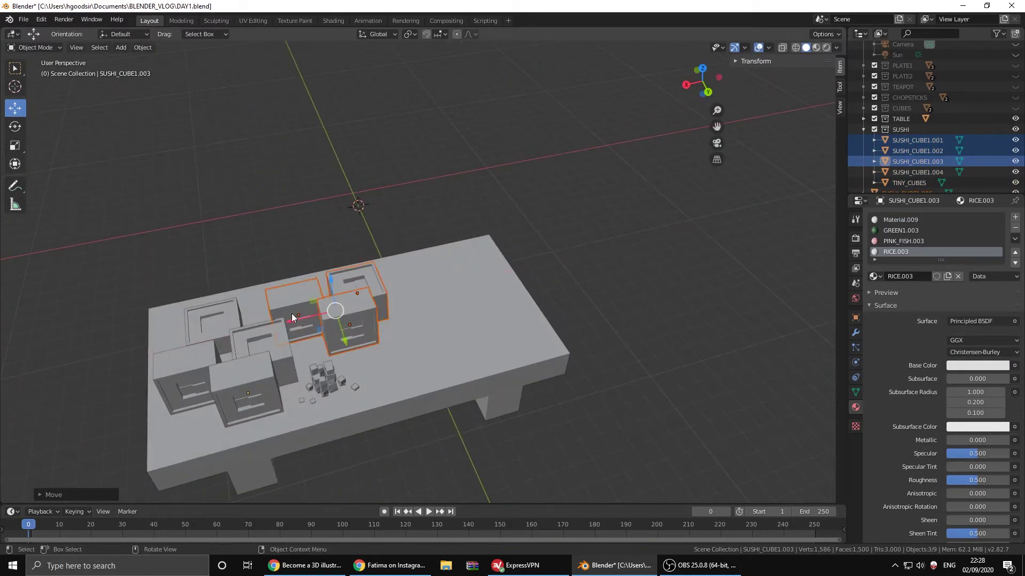
- Slide one pasted sushi piece along the X axis across the table
{"action": "left_click", "coordinate": [354, 201]}
{"action": "key", "text": "g"}
{"action": "key", "text": "x"}
{"action": "left_click", "coordinate": [679, 246]}
{"action": "mouse_move", "coordinate": [679, 246]}
{"action": "middle_mouse_down"}
{"action": "mouse_move", "coordinate": [449, 194]}
{"action": "mouse_move", "coordinate": [348, 219]}
{"action": "middle_mouse_up"}
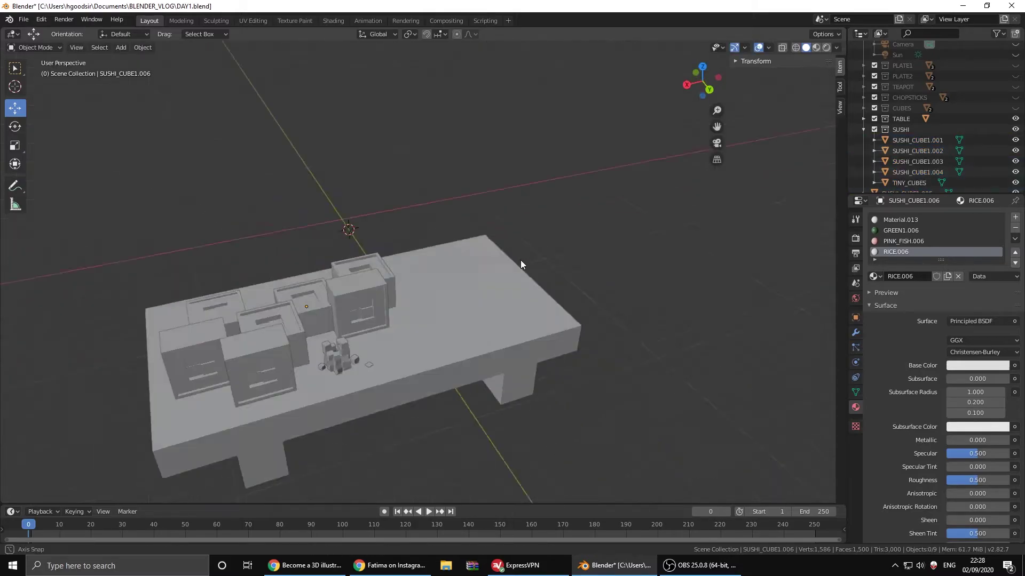
- Tilt another sushi piece at an angle using free rotation
{"action": "left_click", "coordinate": [373, 315]}
{"action": "key", "text": "shift+space"}
{"action": "key", "text": "r"}
{"action": "left_click_drag", "start_coordinate": [406, 320], "coordinate": [446, 330]}
{"action": "middle_click_drag", "start_coordinate": [446, 330], "coordinate": [405, 298]}
- Slide the tilted sushi piece to a new spot on the table
{"action": "key", "text": "shift+space"}
{"action": "key", "text": "g"}
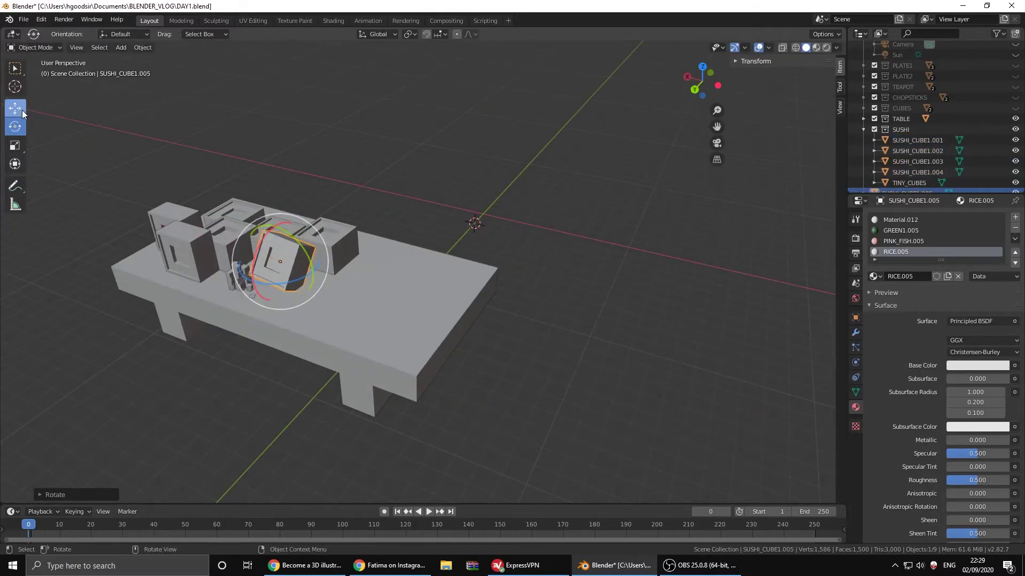
{"action": "left_click_drag", "start_coordinate": [298, 251], "coordinate": [288, 245]}
{"action": "mouse_move", "coordinate": [289, 246]}
{"action": "middle_mouse_down"}
{"action": "mouse_move", "coordinate": [301, 270]}
{"action": "mouse_move", "coordinate": [270, 251]}
{"action": "middle_mouse_up"}
{"action": "left_click_drag", "start_coordinate": [270, 251], "coordinate": [354, 293]}
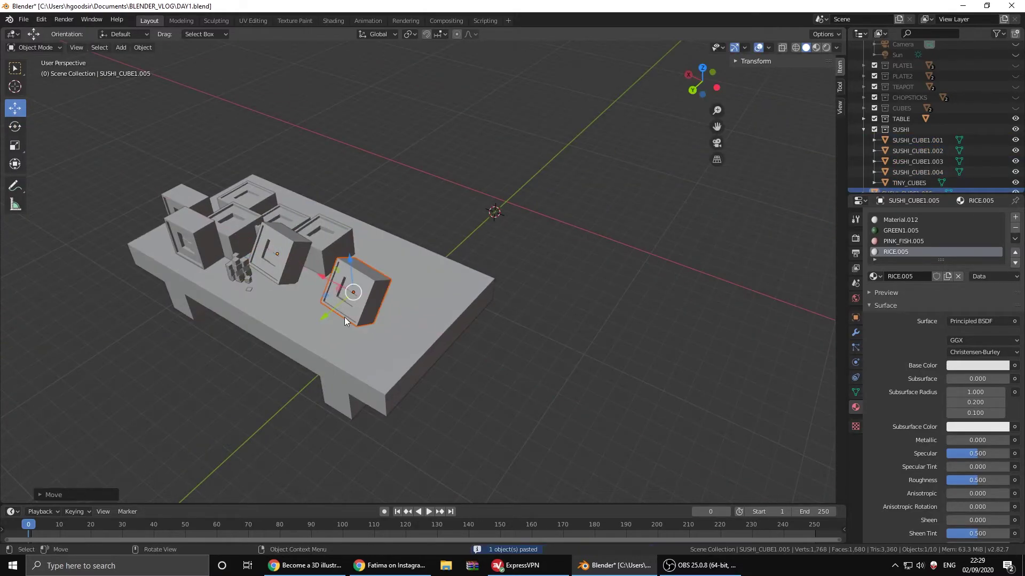
{"action": "scroll", "coordinate": [355, 293], "scroll_direction": "up", "scroll_amount": 2}
- Resize that sushi piece and lower it onto the table along Z
{"action": "key", "text": "s"}
{"action": "left_click", "coordinate": [481, 274]}
{"action": "key", "text": "g"}
{"action": "key", "text": "z"}
{"action": "left_click", "coordinate": [436, 229]}
{"action": "mouse_move", "coordinate": [435, 230]}
{"action": "middle_mouse_down"}
{"action": "mouse_move", "coordinate": [373, 267]}
{"action": "mouse_move", "coordinate": [405, 298]}
{"action": "mouse_move", "coordinate": [410, 320]}
{"action": "mouse_move", "coordinate": [460, 263]}
{"action": "mouse_move", "coordinate": [373, 237]}
{"action": "middle_mouse_up"}
- Paste more sushi copies, place one on the table, and undo the extra paste
{"action": "key", "text": "ctrl+v"}
{"action": "key", "text": "ctrl+v"}
{"action": "key", "text": "g"}
{"action": "left_click", "coordinate": [515, 286]}
{"action": "middle_click_drag", "start_coordinate": [515, 286], "coordinate": [427, 224]}
{"action": "left_click", "coordinate": [15, 127]}
{"action": "mouse_move", "coordinate": [320, 214]}
{"action": "middle_mouse_down"}
{"action": "mouse_move", "coordinate": [373, 240]}
{"action": "mouse_move", "coordinate": [457, 339]}
{"action": "middle_mouse_up"}
{"action": "key", "text": "ctrl+v"}
{"action": "key", "text": "ctrl+z"}
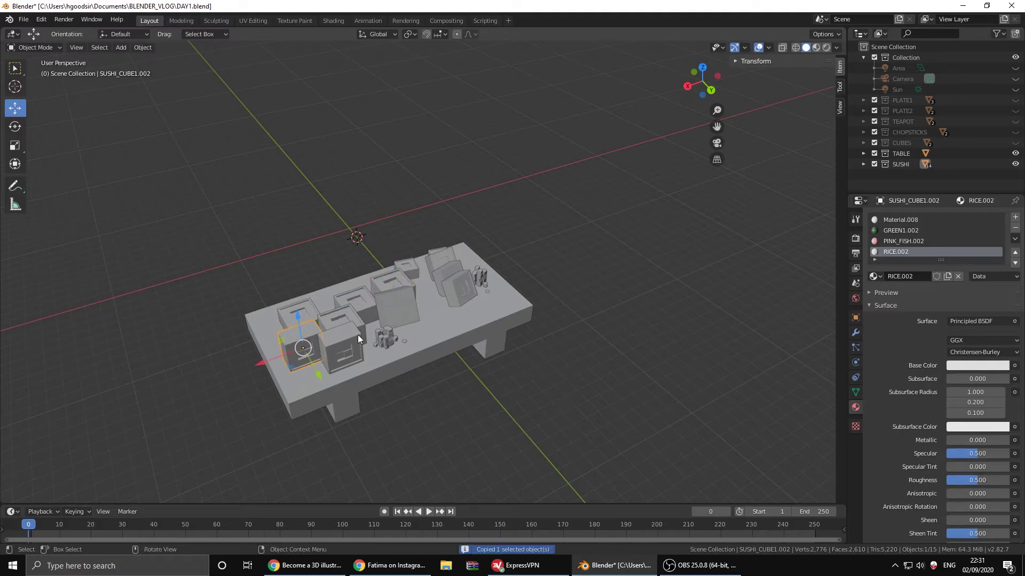
- Paste a sushi piece at the table's far end and shrink it
{"action": "key", "text": "ctrl+v"}
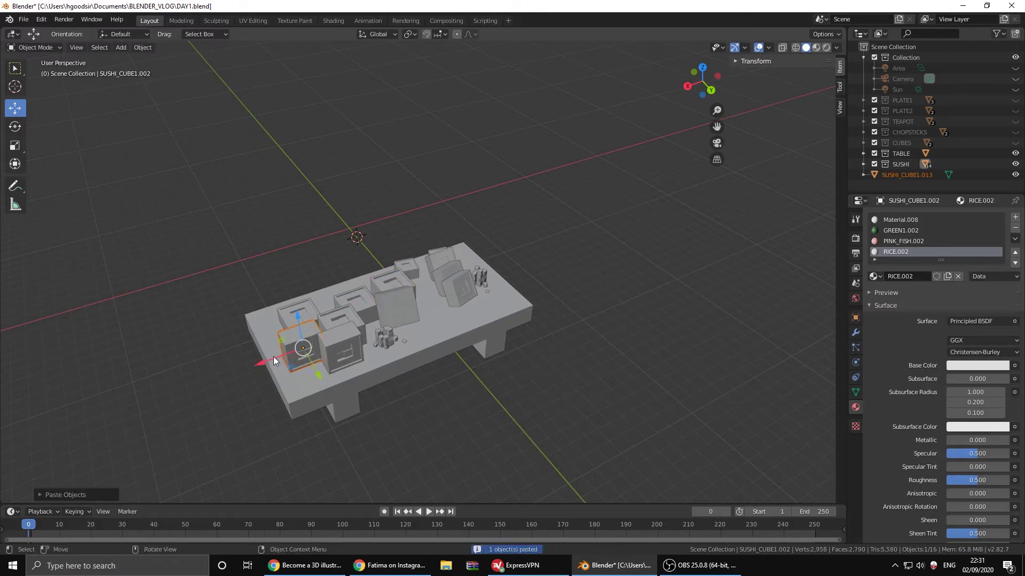
{"action": "key", "text": "g"}
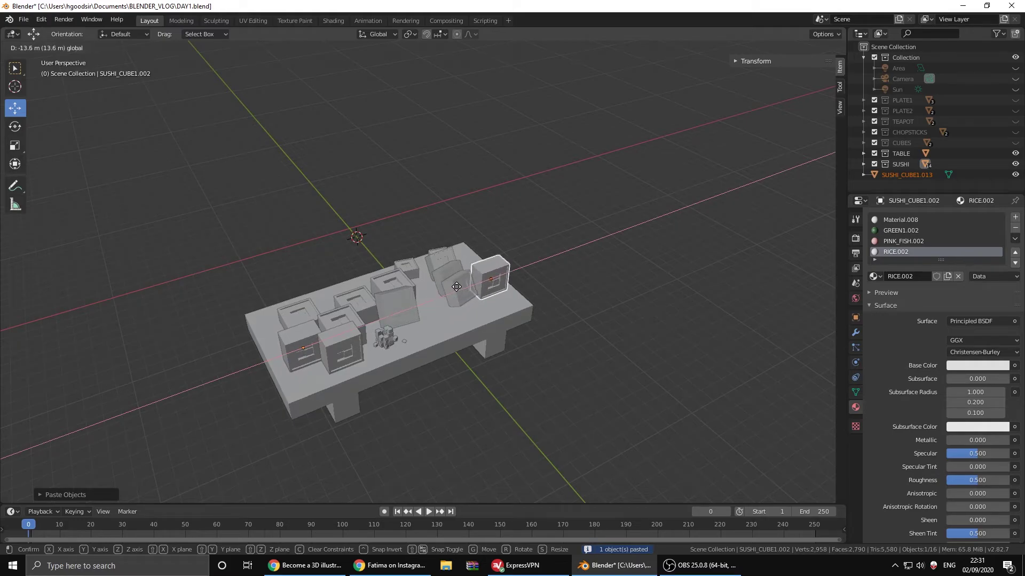
{"action": "left_click", "coordinate": [456, 287]}
{"action": "mouse_move", "coordinate": [513, 304]}
{"action": "middle_mouse_down"}
{"action": "mouse_move", "coordinate": [470, 305]}
{"action": "mouse_move", "coordinate": [488, 313]}
{"action": "mouse_move", "coordinate": [414, 287]}
{"action": "mouse_move", "coordinate": [353, 288]}
{"action": "mouse_move", "coordinate": [472, 266]}
{"action": "mouse_move", "coordinate": [474, 302]}
{"action": "middle_mouse_up"}
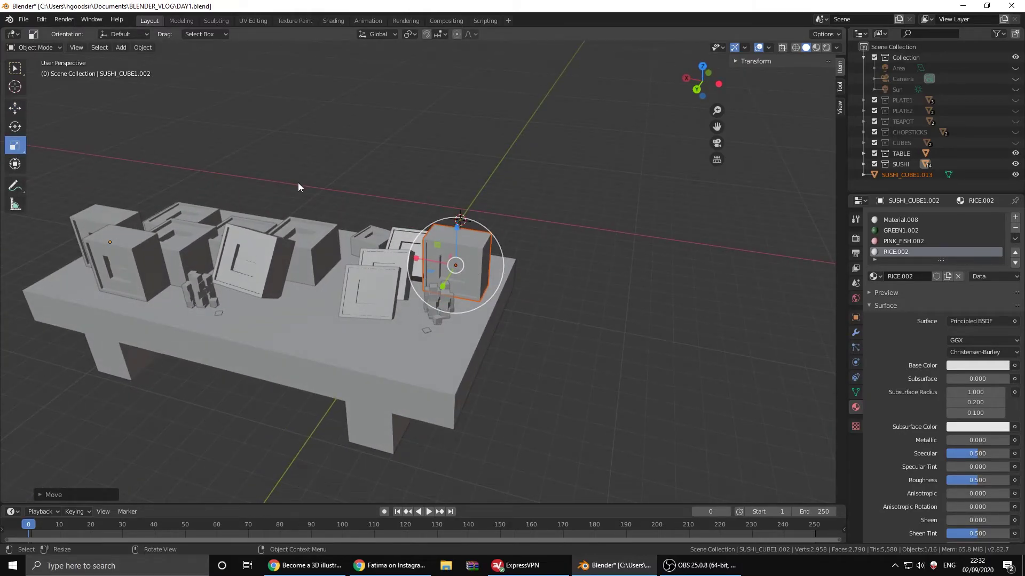
{"action": "key", "text": "s"}
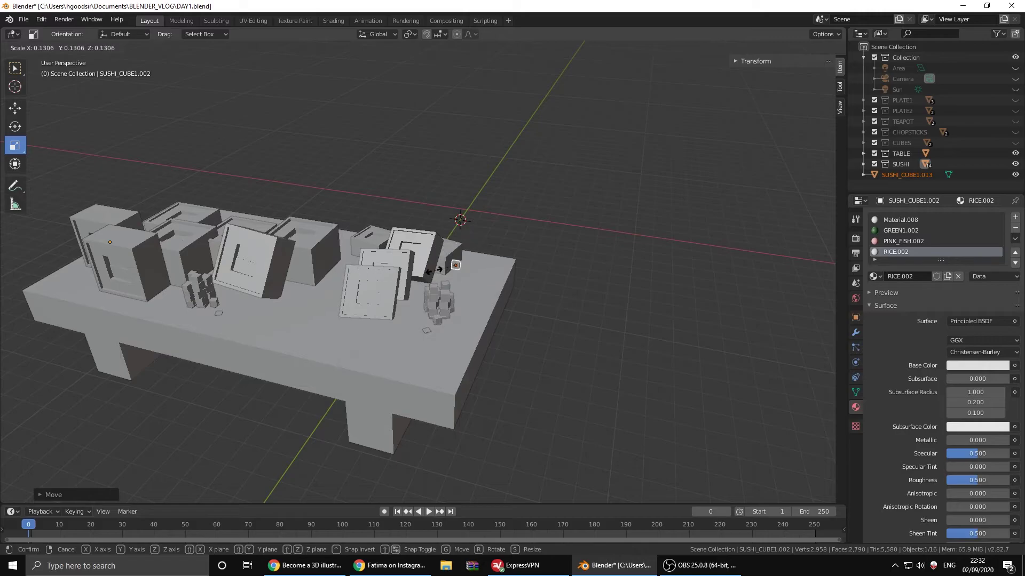
{"action": "left_click", "coordinate": [327, 288]}
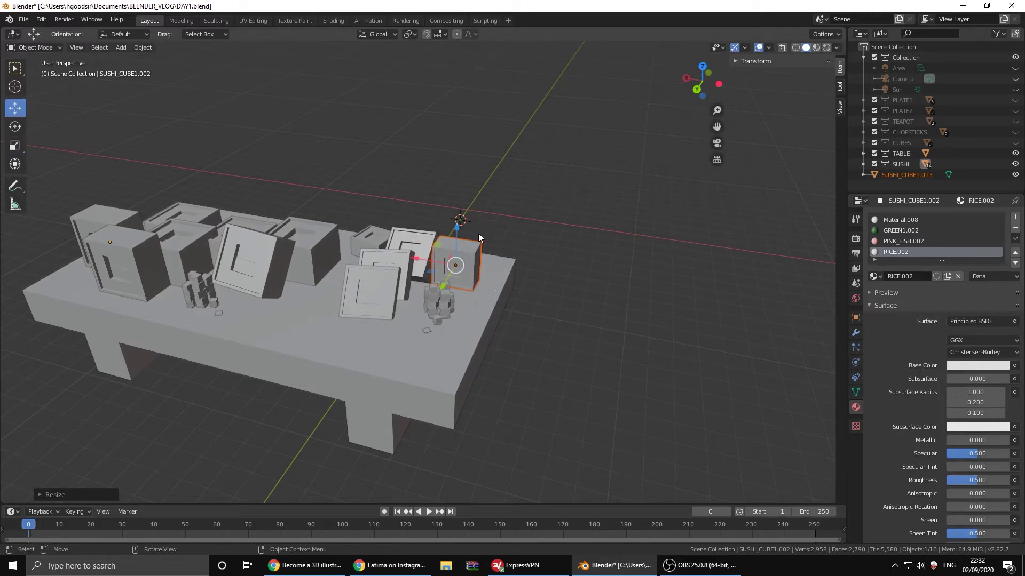
{"action": "left_click_drag", "start_coordinate": [457, 230], "coordinate": [457, 243]}
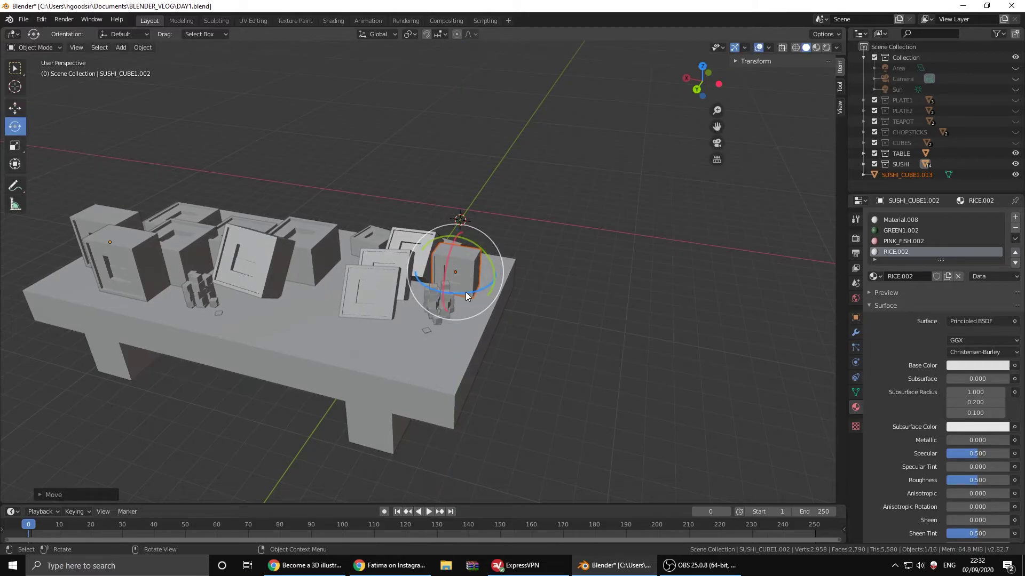
- Turn the small sushi piece around its vertical axis and lower it onto the table top
{"action": "mouse_move", "coordinate": [466, 296]}
{"action": "left_mouse_down"}
{"action": "mouse_move", "coordinate": [426, 273]}
{"action": "mouse_move", "coordinate": [451, 288]}
{"action": "left_mouse_up"}
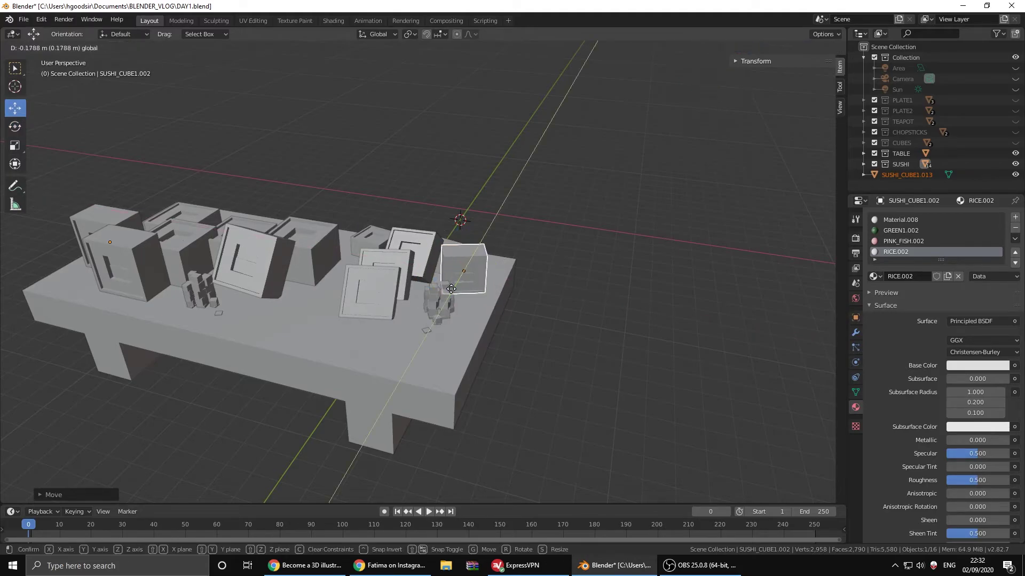
{"action": "left_click", "coordinate": [454, 284]}
{"action": "middle_click_drag", "start_coordinate": [454, 284], "coordinate": [415, 233]}
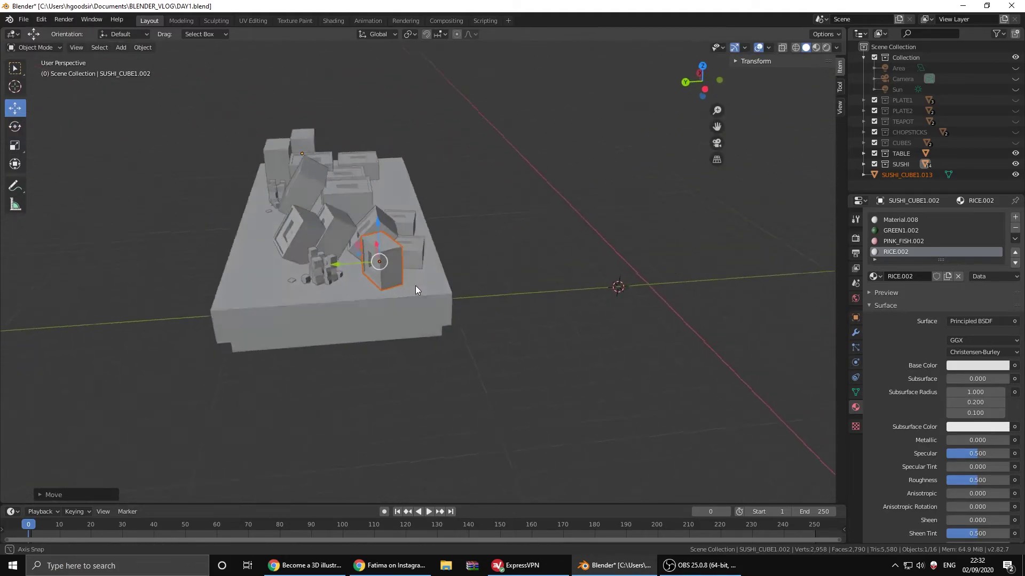
{"action": "left_click_drag", "start_coordinate": [396, 200], "coordinate": [399, 207]}
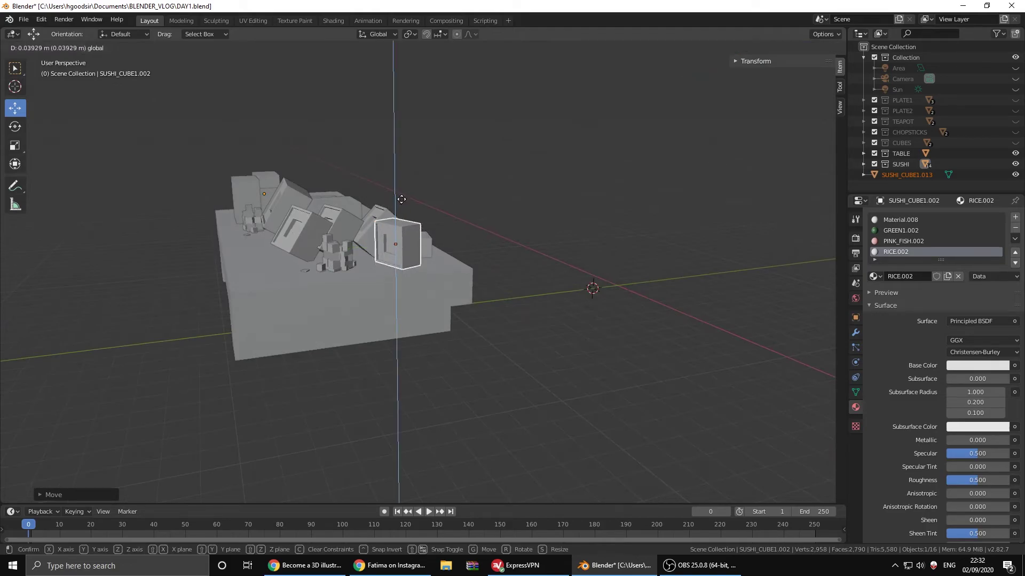
{"action": "middle_click_drag", "start_coordinate": [403, 202], "coordinate": [347, 320]}
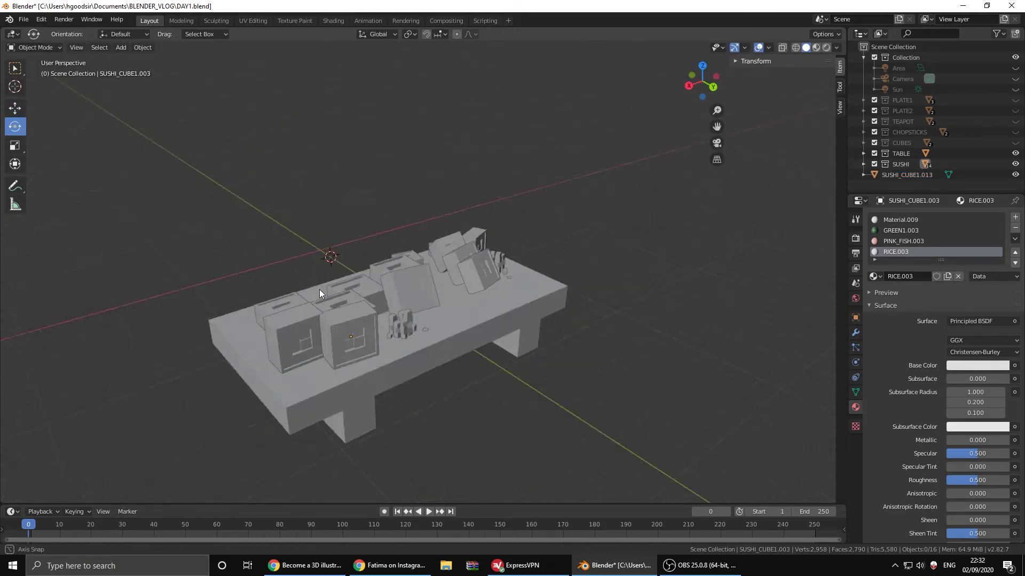
- Duplicate the tiny cubes pile and place the copy beside the sushi
{"action": "left_click", "coordinate": [380, 368]}
{"action": "key", "text": "shift+d"}
{"action": "left_click", "coordinate": [265, 343]}
{"action": "scroll", "coordinate": [265, 343], "scroll_direction": "down", "scroll_amount": 4}
- Move loose pieces into the SUSHI collection, unhide lights and camera, and preview in Rendered shading
{"action": "left_click_drag", "start_coordinate": [907, 175], "coordinate": [900, 164]}
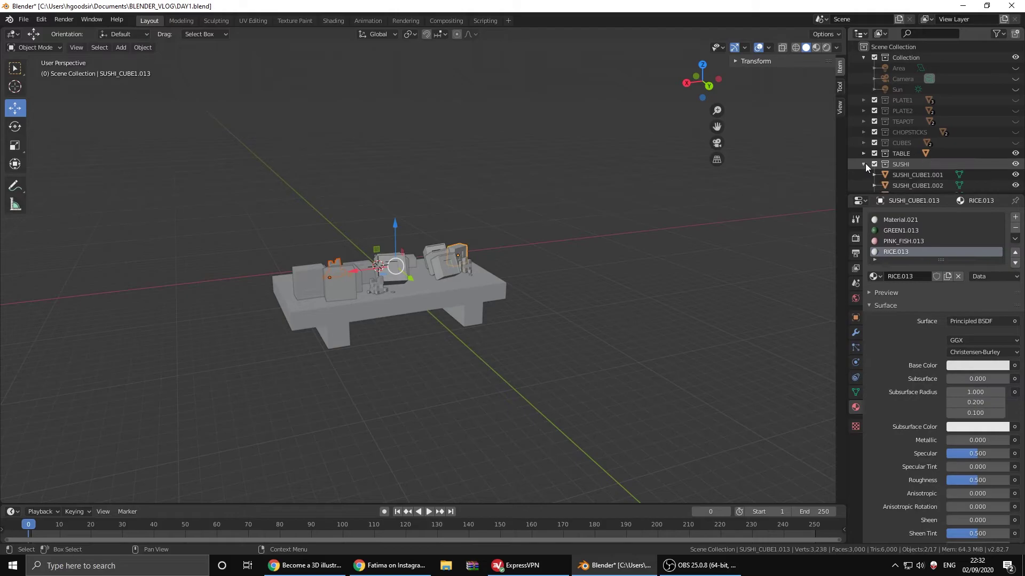
{"action": "key", "text": "alt+h"}
{"action": "key", "text": "alt+h"}
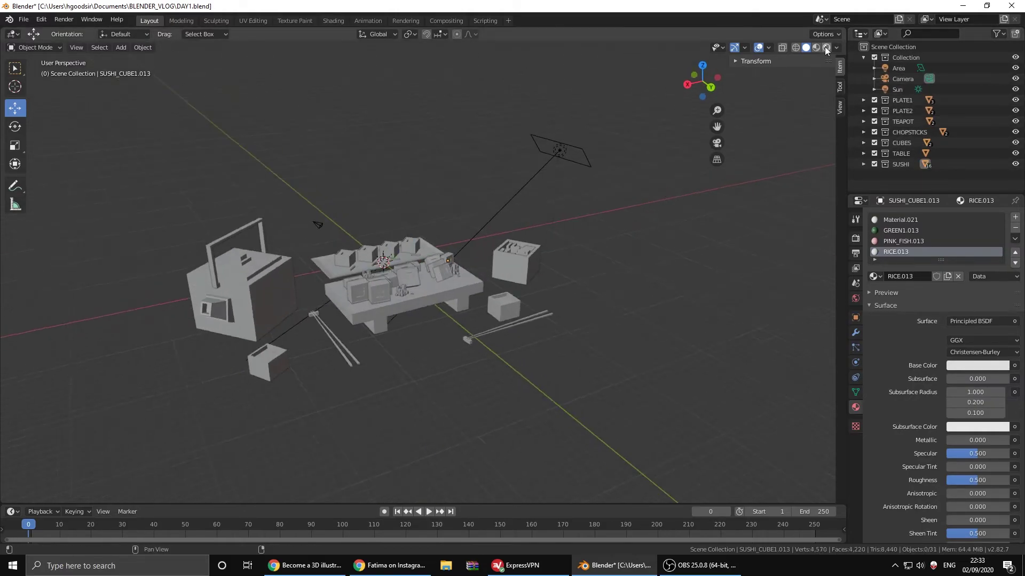
{"action": "left_click", "coordinate": [826, 47]}
{"action": "left_click", "coordinate": [863, 111]}
- Add a plane, scale it into a large floor, and give it a dark, rough material
{"action": "left_click", "coordinate": [906, 57]}
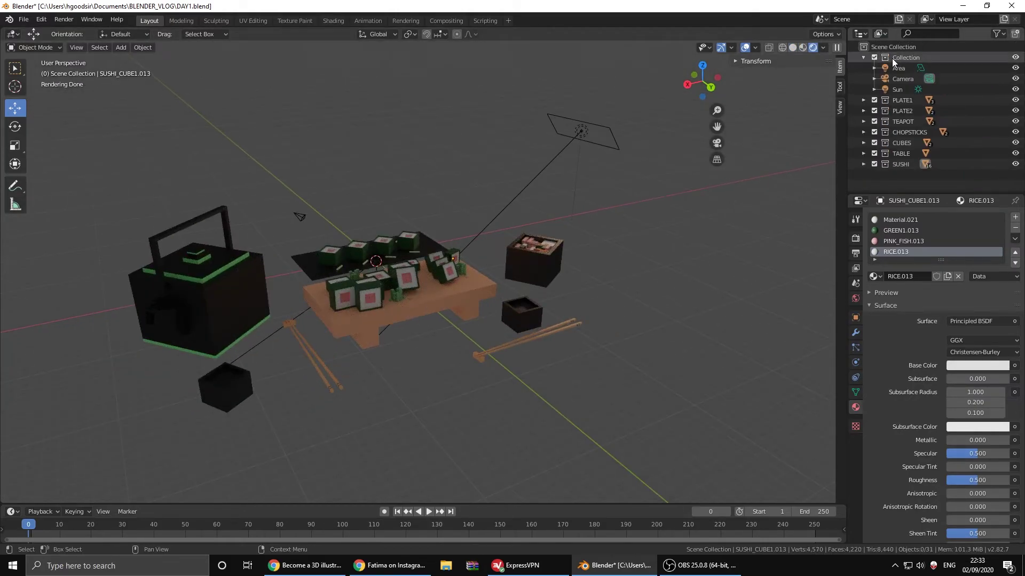
{"action": "left_click", "coordinate": [121, 47]}
{"action": "left_click", "coordinate": [222, 69]}
{"action": "left_click", "coordinate": [15, 145]}
{"action": "left_click_drag", "start_coordinate": [342, 291], "coordinate": [280, 462]}
{"action": "left_click_drag", "start_coordinate": [344, 328], "coordinate": [480, 298]}
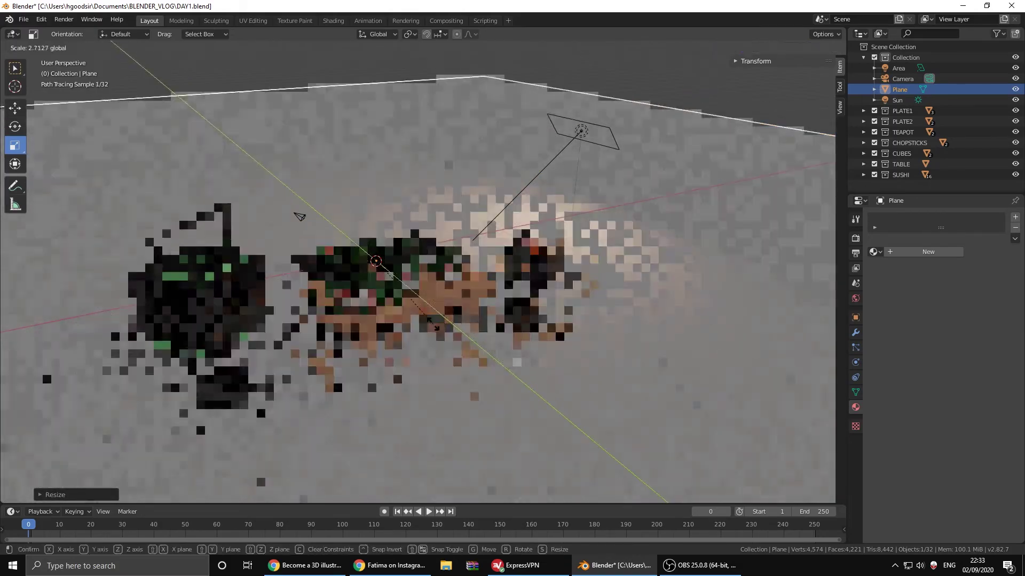
{"action": "left_click", "coordinate": [928, 251]}
{"action": "left_click", "coordinate": [976, 329]}
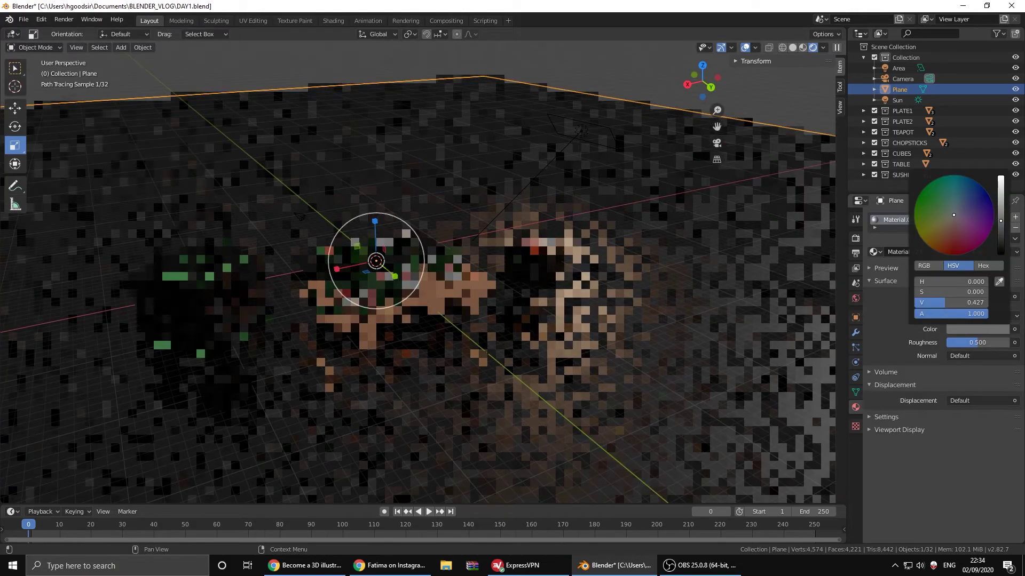
{"action": "left_click_drag", "start_coordinate": [977, 342], "coordinate": [997, 342]}
- Paste a second area light and position it in the scene
{"action": "key", "text": "ctrl+v"}
{"action": "key", "text": "g"}
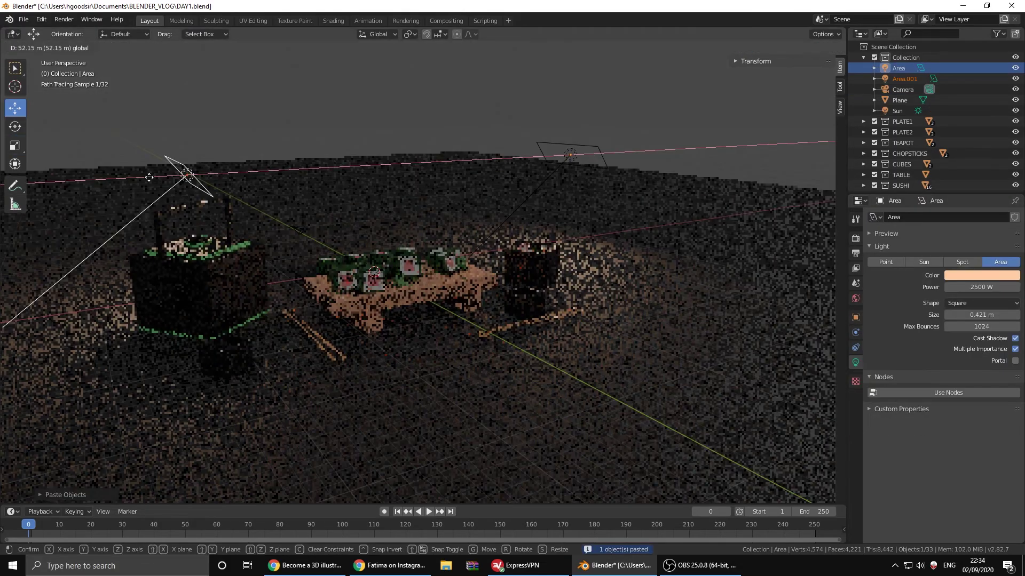
{"action": "left_click", "coordinate": [149, 177]}
{"action": "key", "text": "g"}
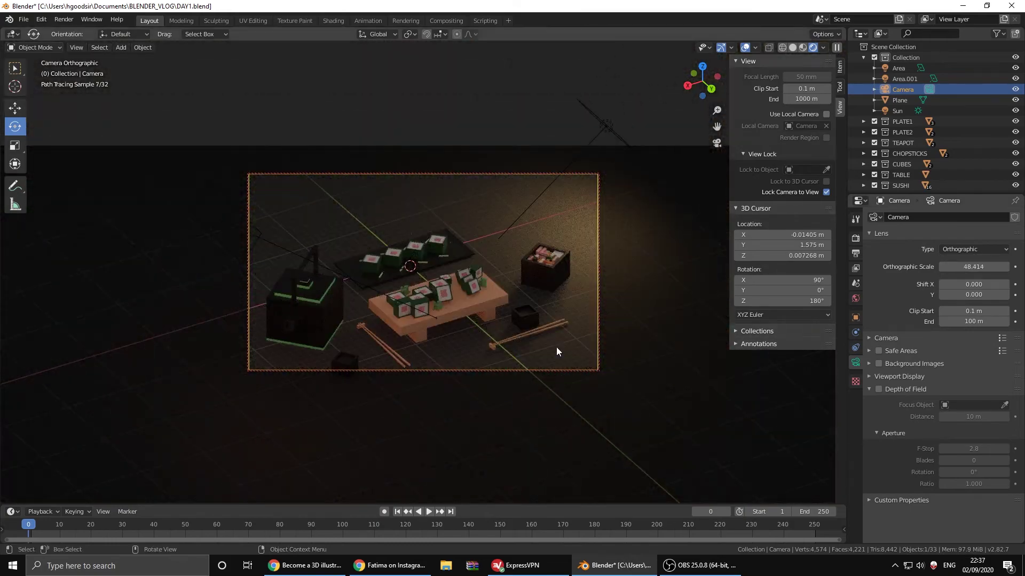
- Shift the camera framing down, set F-stop 1.3, and nudge framing to ortho scale 48.914
{"action": "left_click_drag", "start_coordinate": [973, 295], "coordinate": [956, 295]}
{"action": "scroll", "coordinate": [423, 272], "scroll_direction": "up", "scroll_amount": 2}
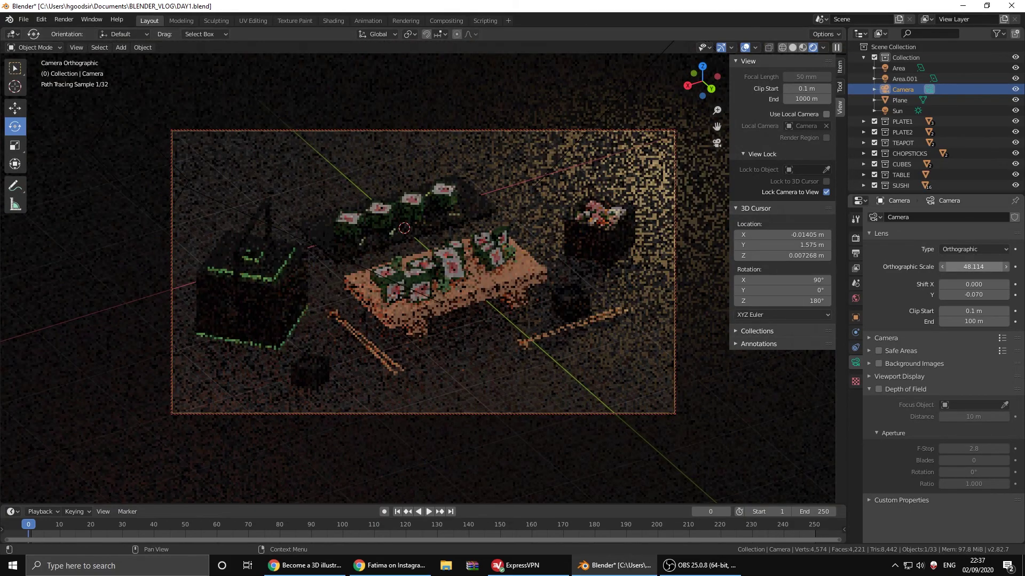
{"action": "left_click_drag", "start_coordinate": [973, 448], "coordinate": [956, 449]}
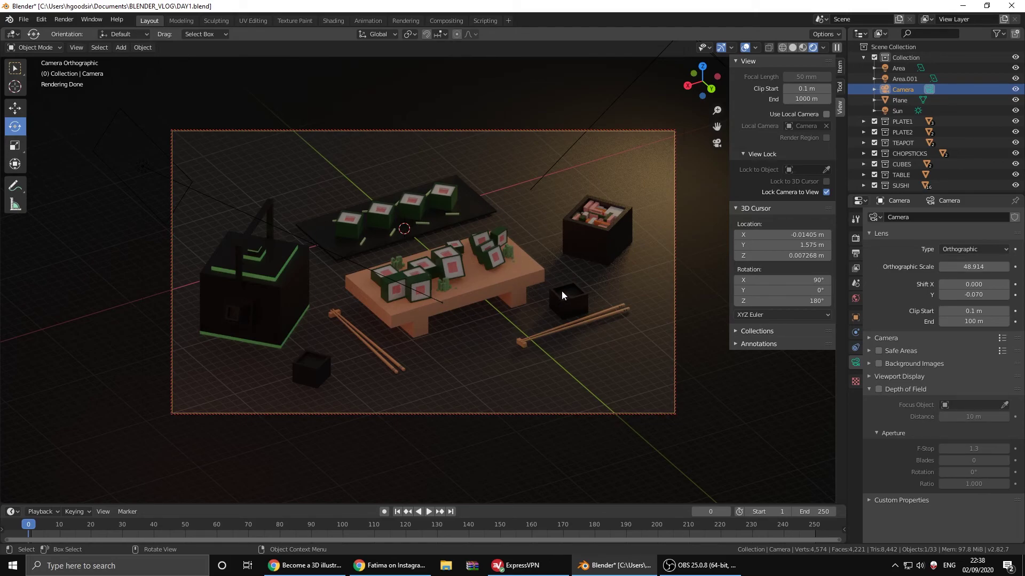
{"action": "mouse_move", "coordinate": [562, 290]}
{"action": "middle_mouse_down"}
{"action": "mouse_move", "coordinate": [415, 283]}
{"action": "mouse_move", "coordinate": [498, 267]}
{"action": "mouse_move", "coordinate": [417, 274]}
{"action": "middle_mouse_up"}
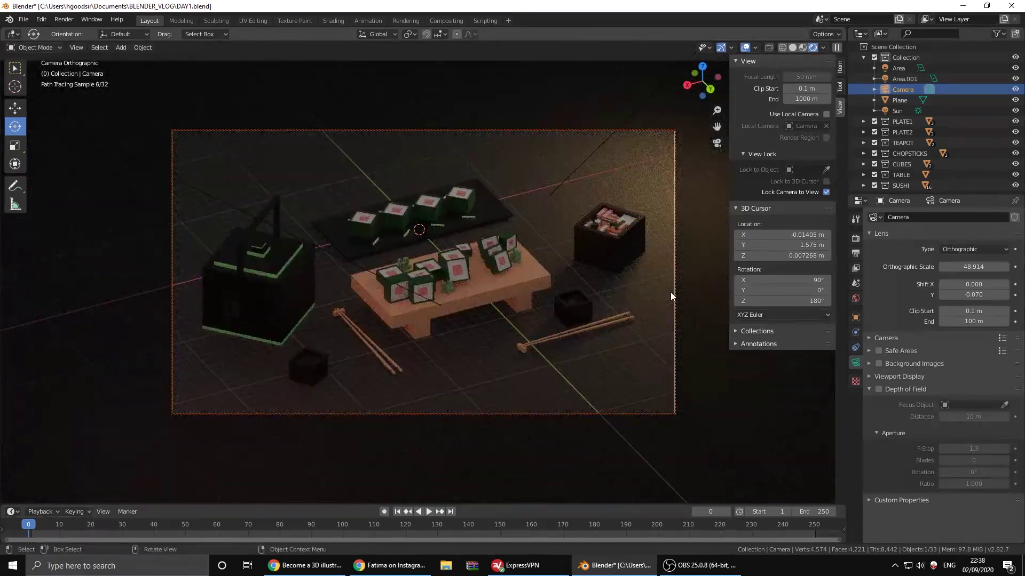